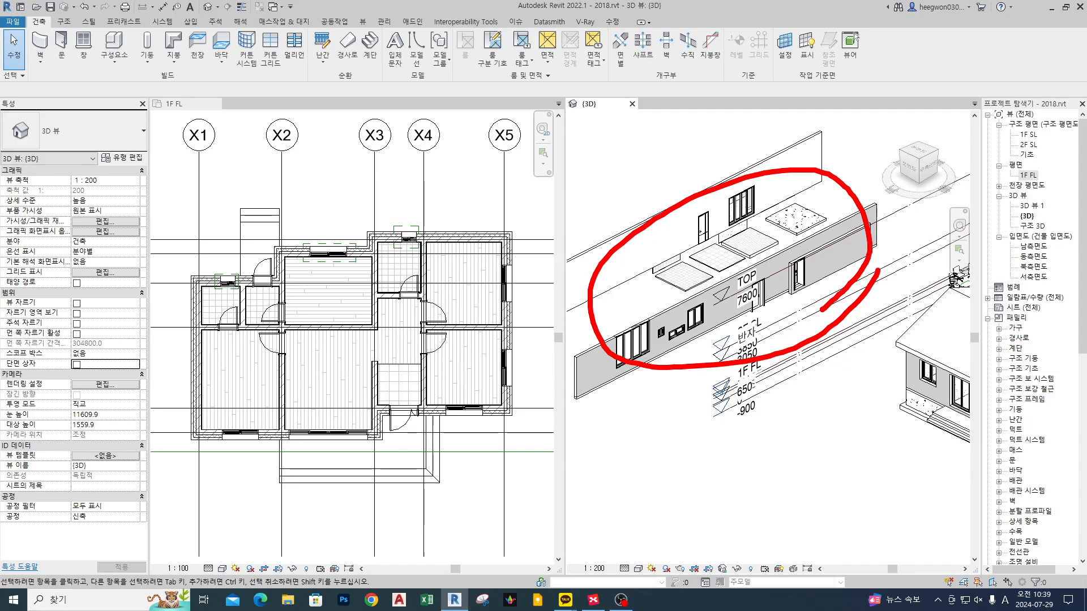
Create a straight wall similar to the 전산응용_외벽_단열+적벽돌 exterior wall, in the open area before the sample walls of the 3D view.
key("Escape")
left_click(854, 262)
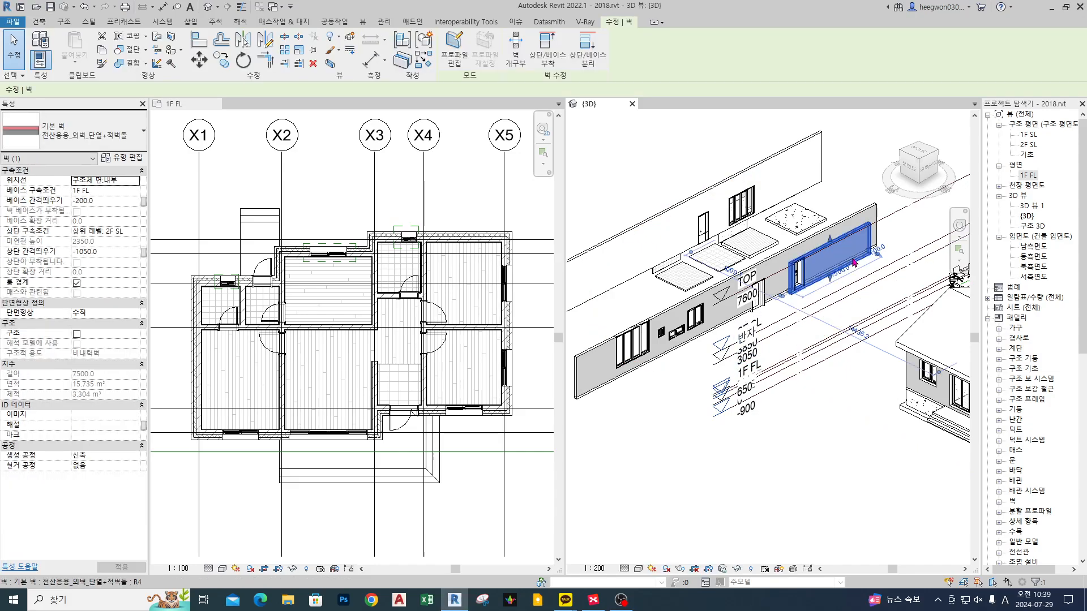
scroll(851, 258, "up", 3)
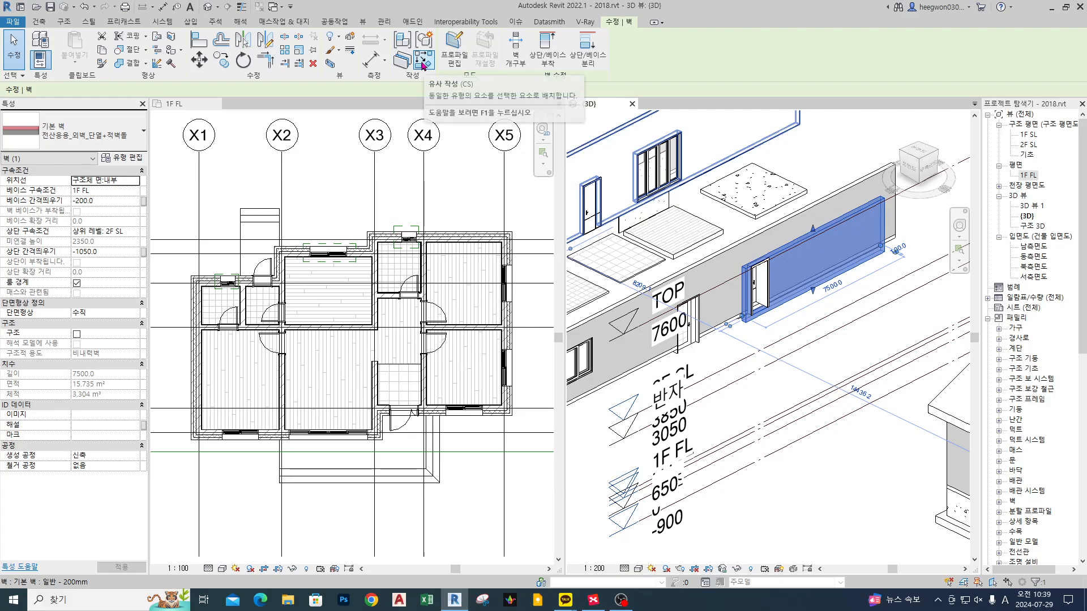
key("c")
key("s")
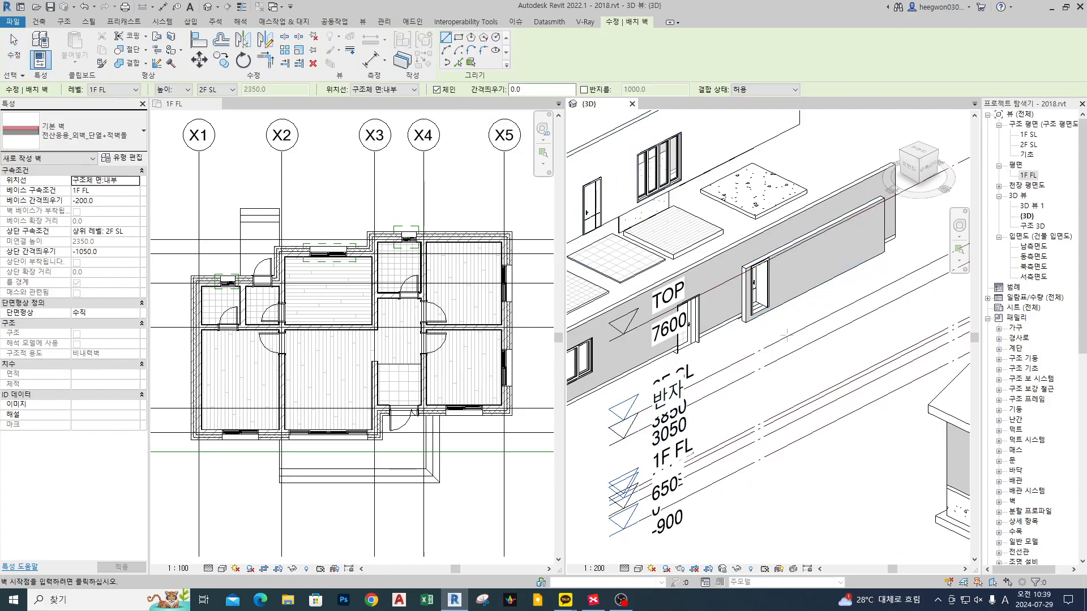
scroll(734, 355, "down", 2)
left_click(632, 432)
left_click(716, 389)
key("Escape")
key("Escape")
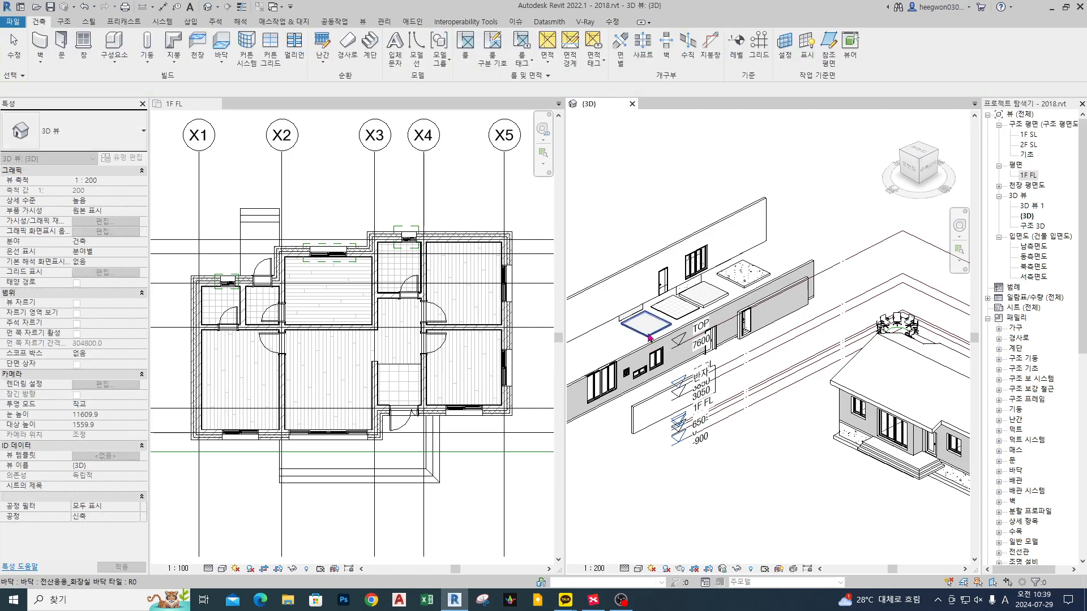
Create a rectangular floor of about 19.3 m² beside the new wall, similar to the 전산응용_화장실 바닥 타일 sample floor.
left_click(647, 328)
key("c")
key("s")
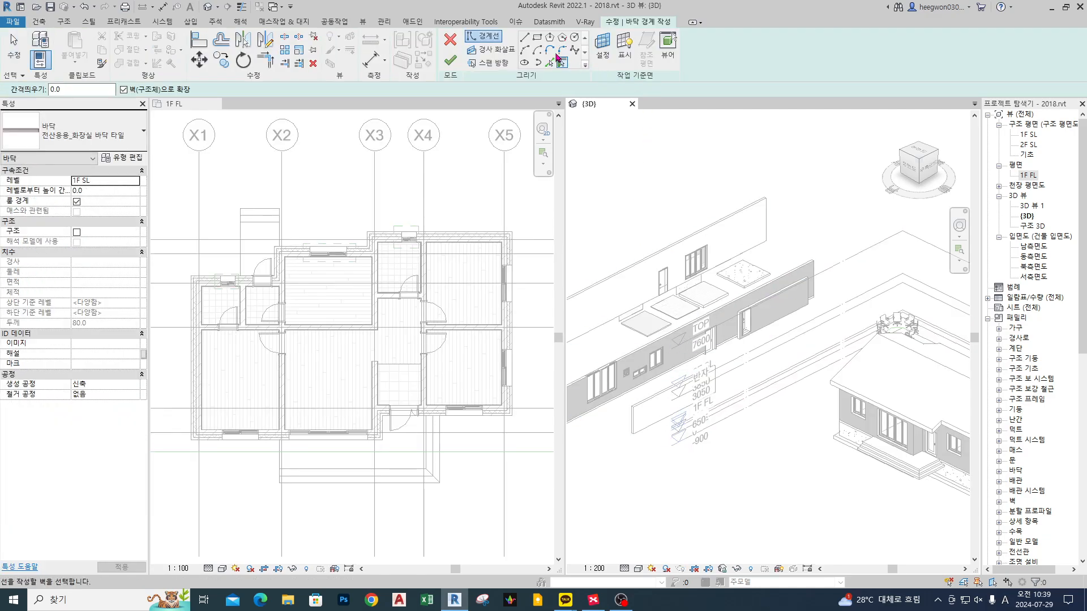
left_click(537, 37)
left_click(662, 436)
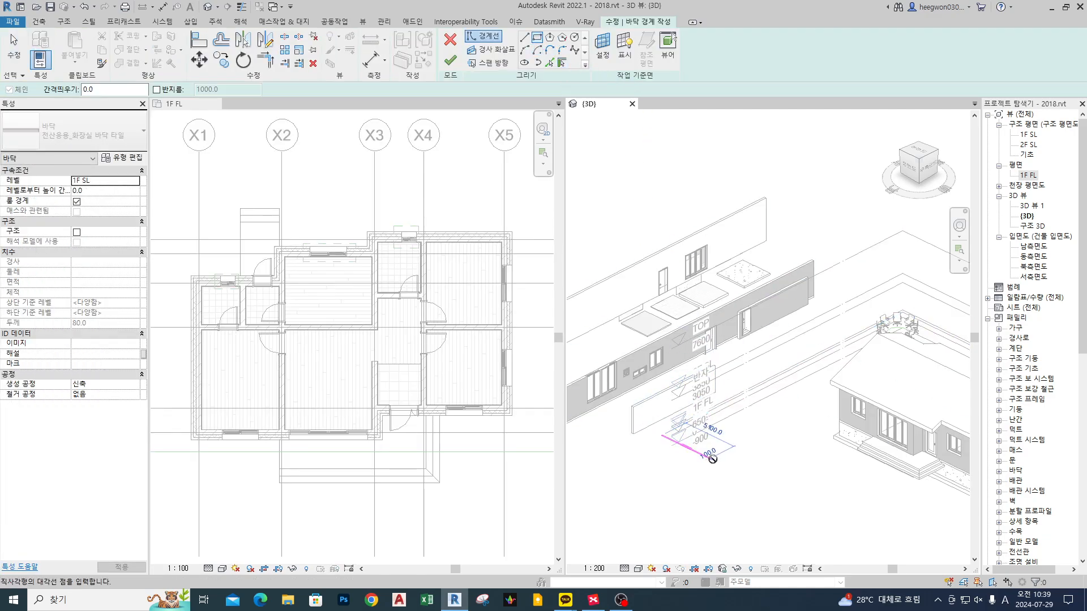
left_click(743, 433)
key("Escape")
key("Escape")
left_click(451, 60)
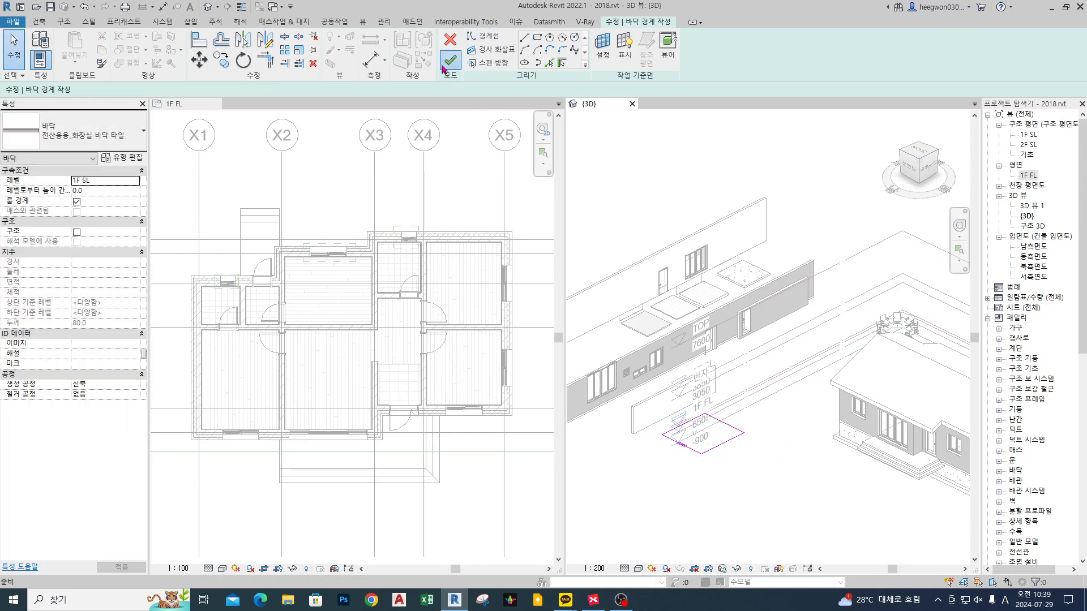
middle_click_drag(674, 418, 697, 411)
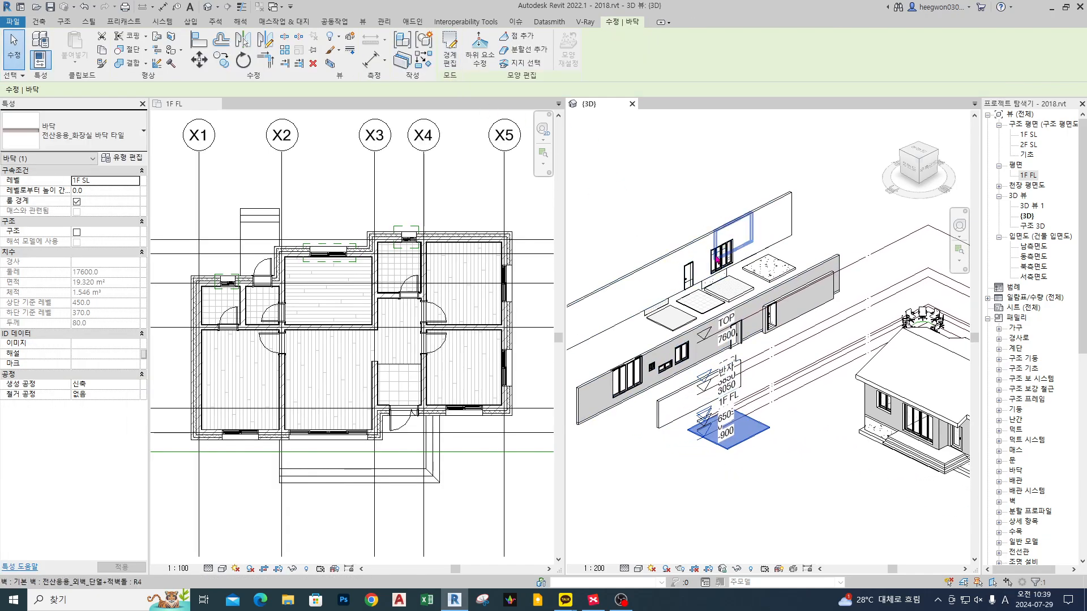
Place a 4짝 이중 미서기창 패밀리2 window in the newly drawn wall in the 3D view.
key("w")
key("n")
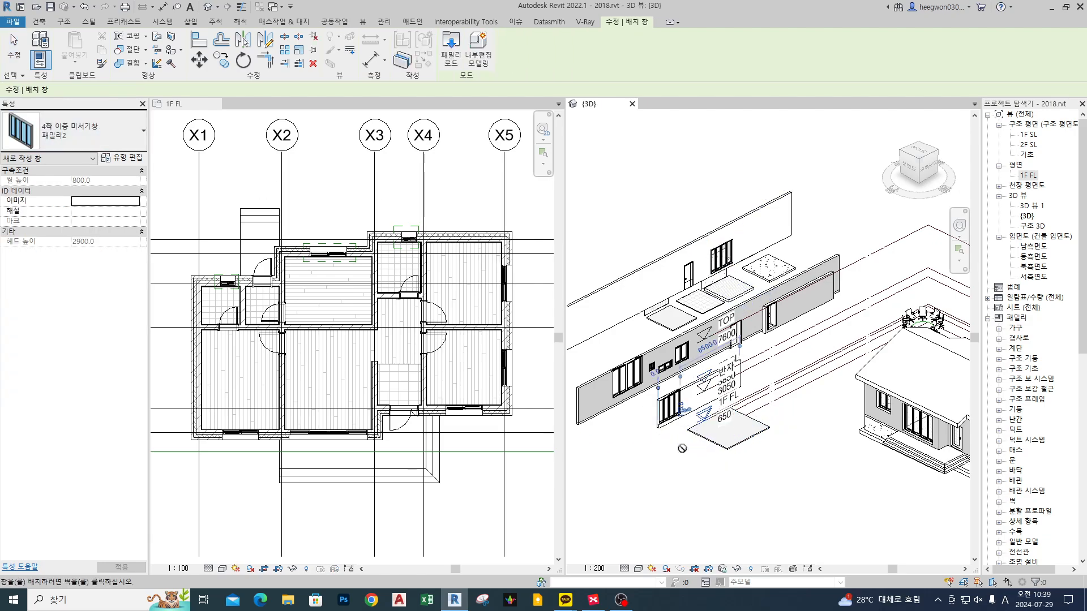
left_click(668, 407)
key("Escape")
key("Escape")
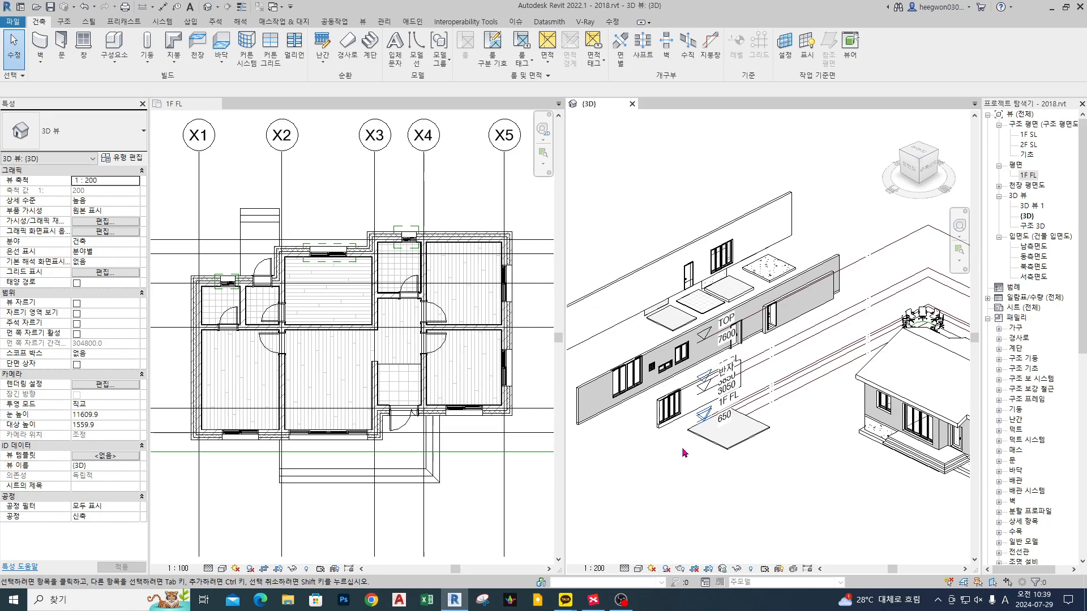
Start another window placement in the 1F FL plan and browse the available window families and types.
left_click(84, 46)
left_click(286, 303)
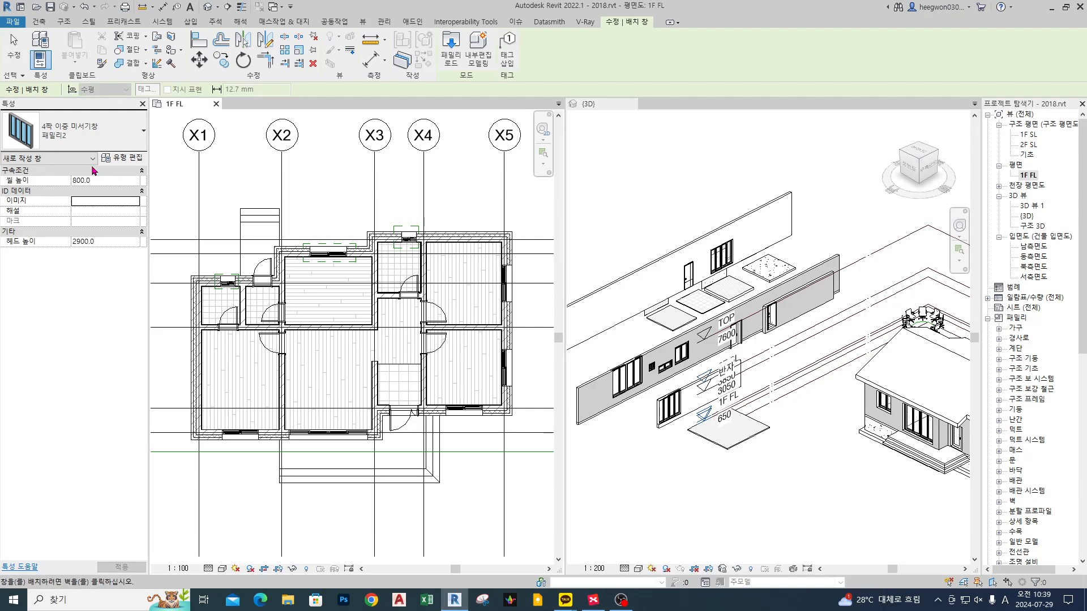
left_click(77, 142)
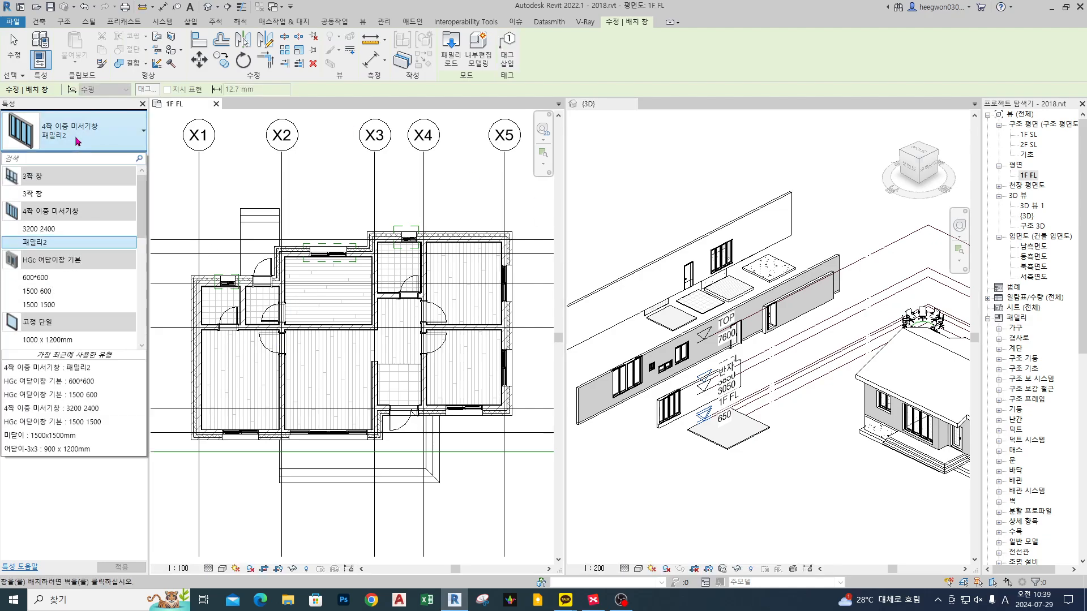
scroll(73, 306, "down", 4)
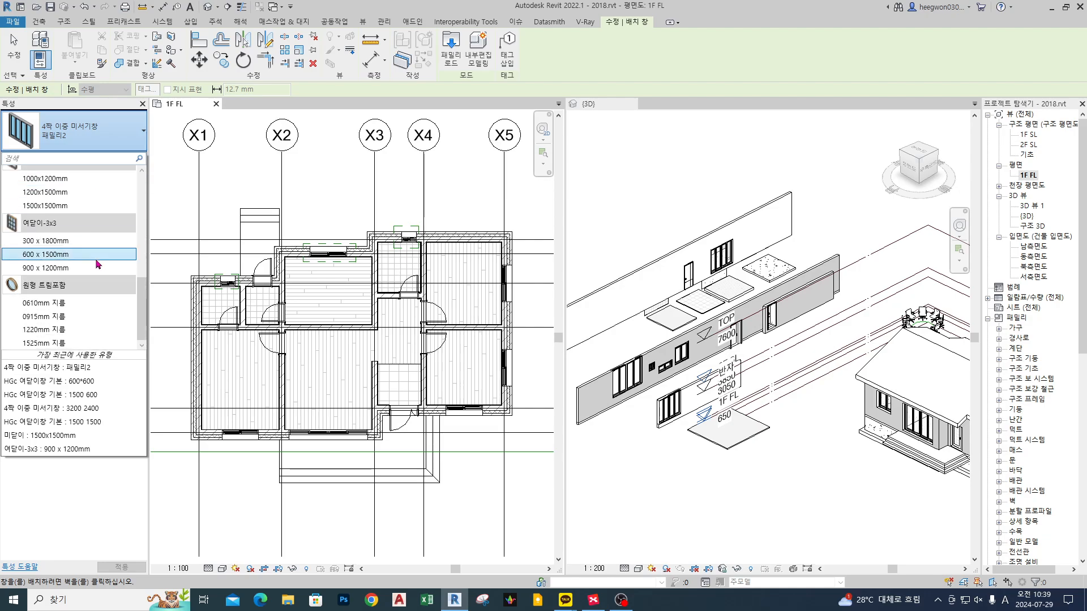
scroll(88, 303, "up", 2)
scroll(88, 301, "up", 1)
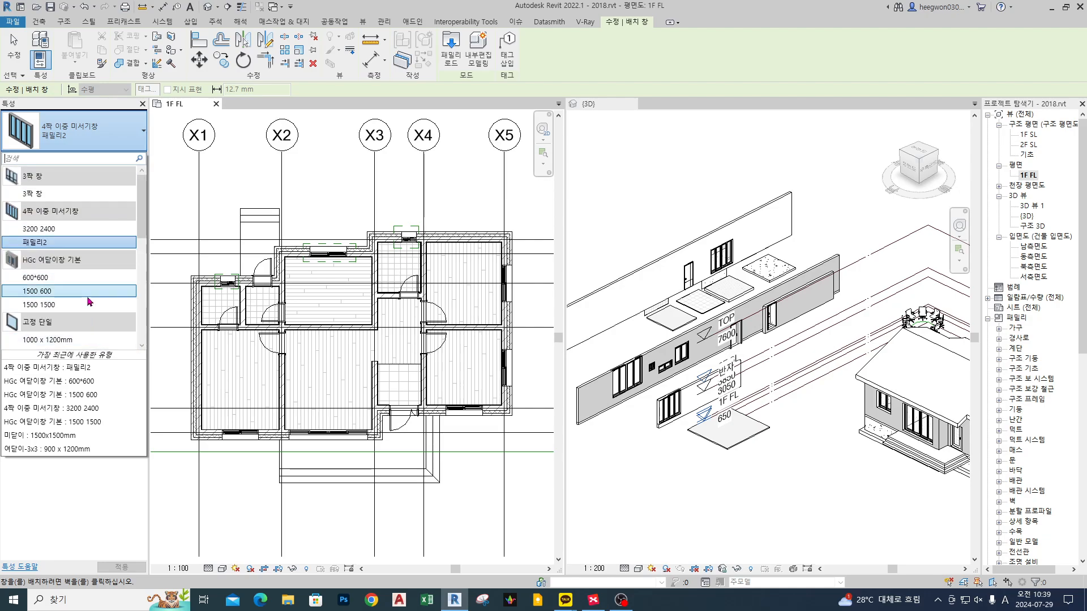
scroll(93, 232, "down", 4)
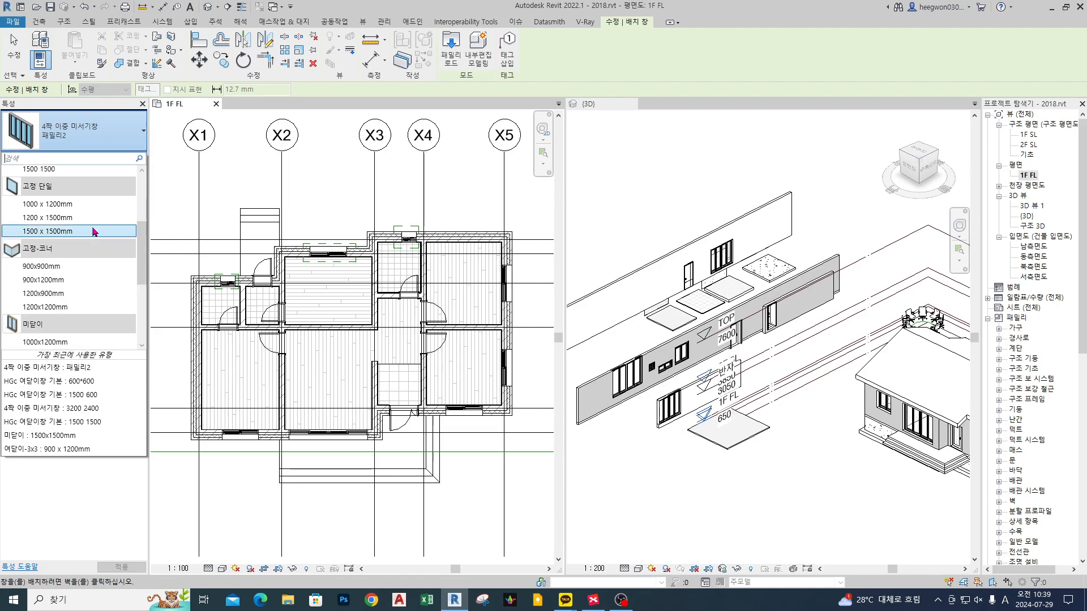
mouse_move(94, 232)
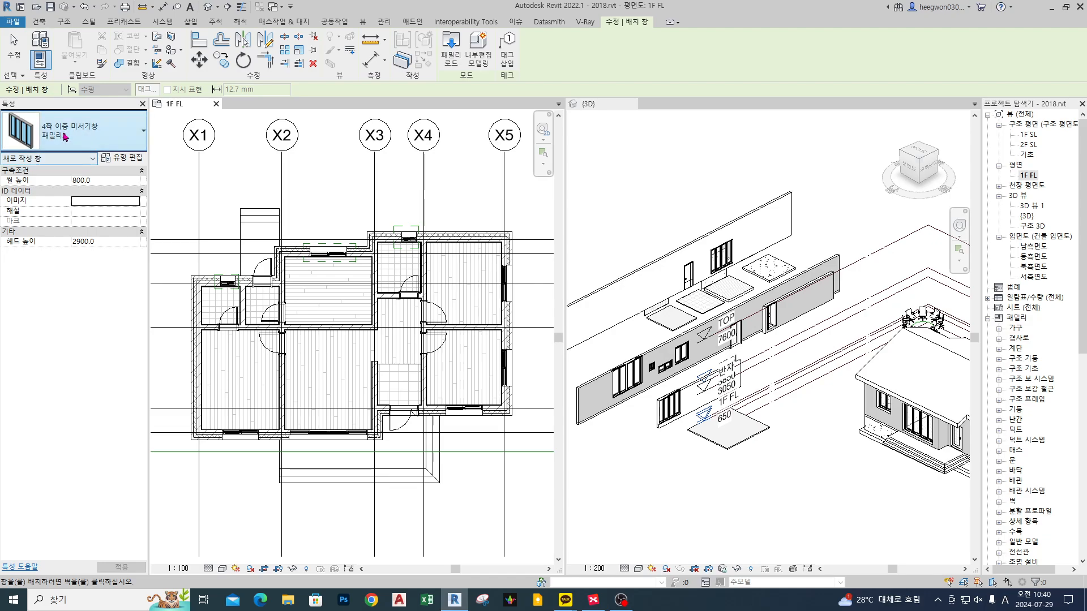
Search the window types for 미서기 and select the 4짝 이중 미서기창 type 3200 2400.
type("al")
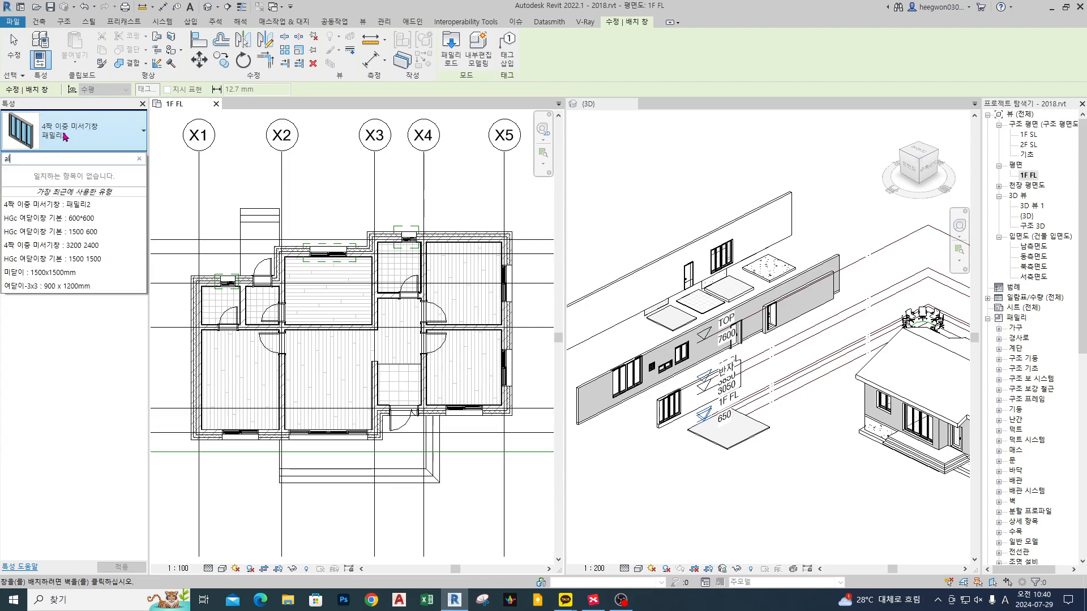
key("Hangul")
type("미서기")
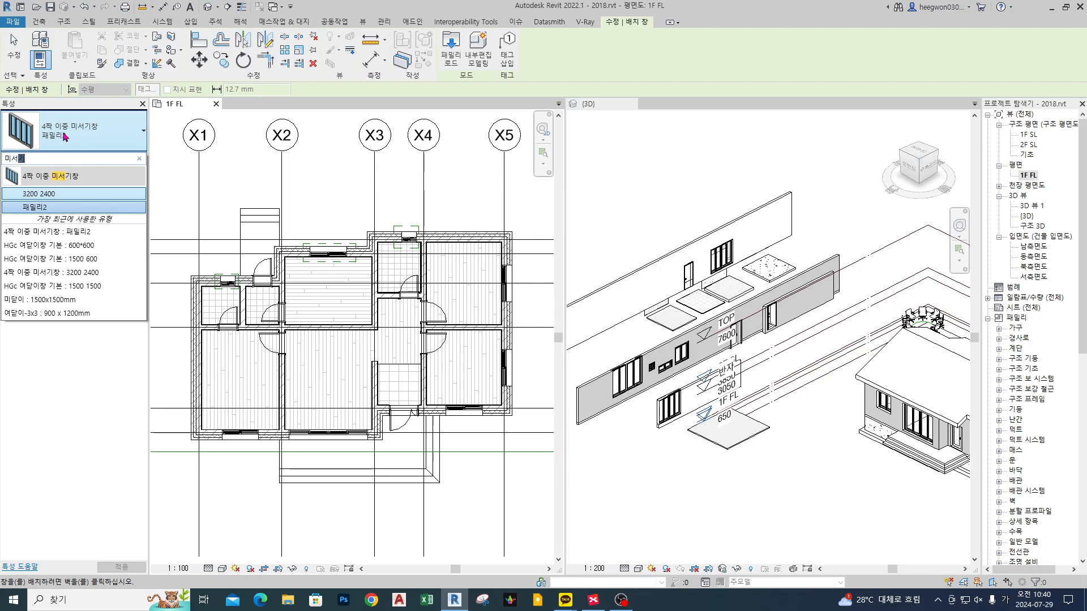
key("Return")
Filter the window types by 미서기 again, end the window placement and return to the 3D view.
left_click(65, 137)
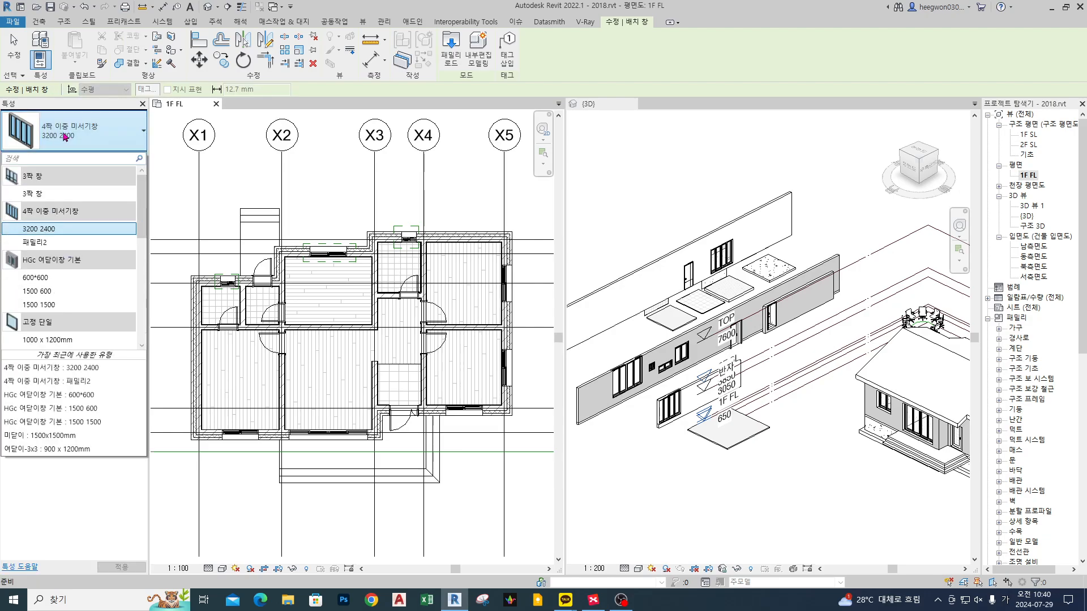
type("미서")
left_click(65, 137)
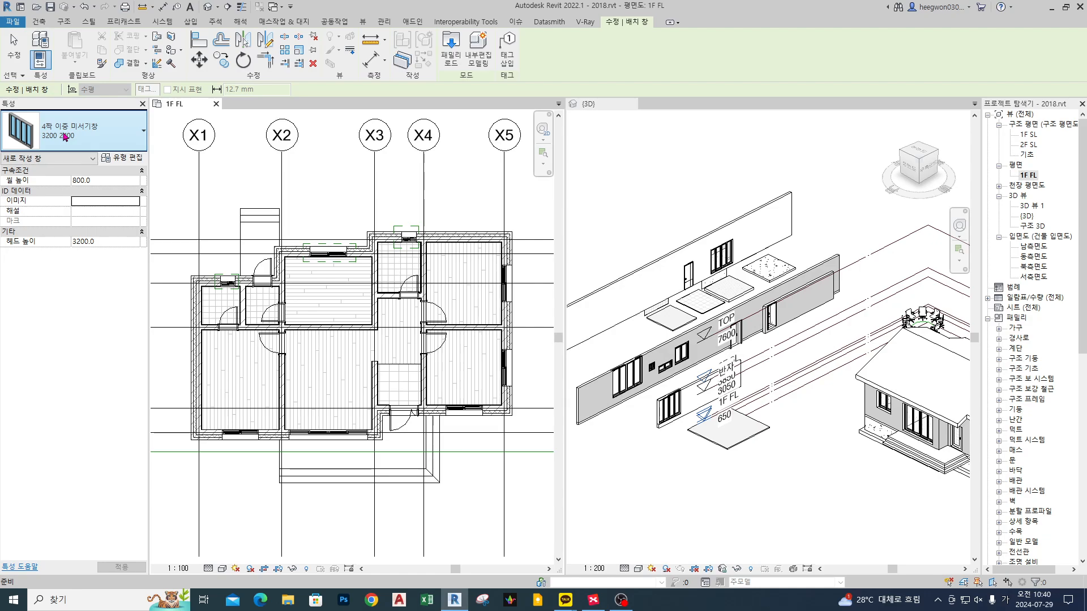
left_click(65, 137)
type("미ㅅ")
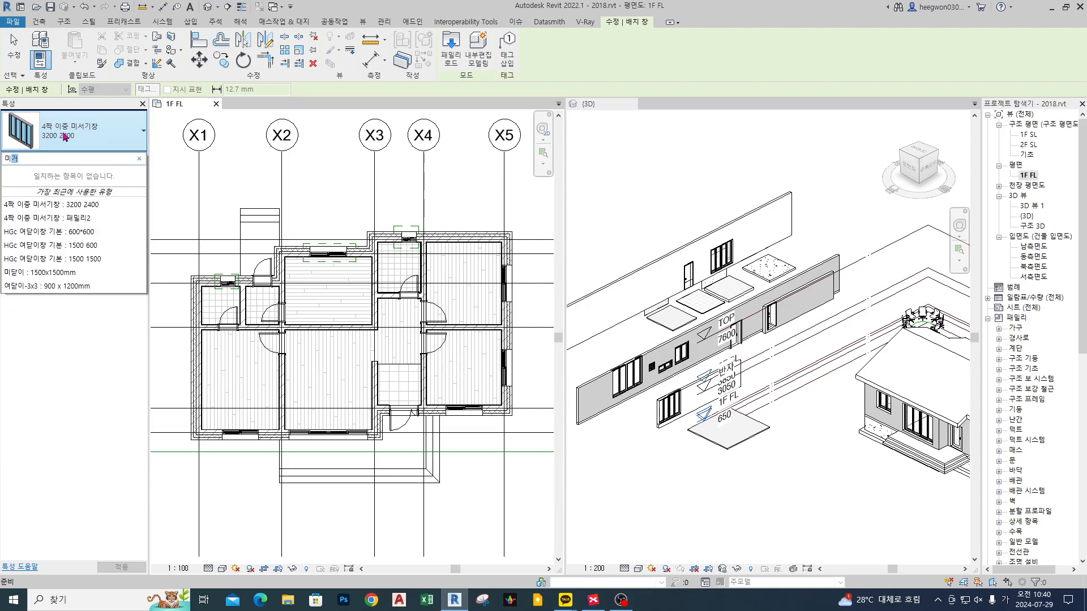
type("기")
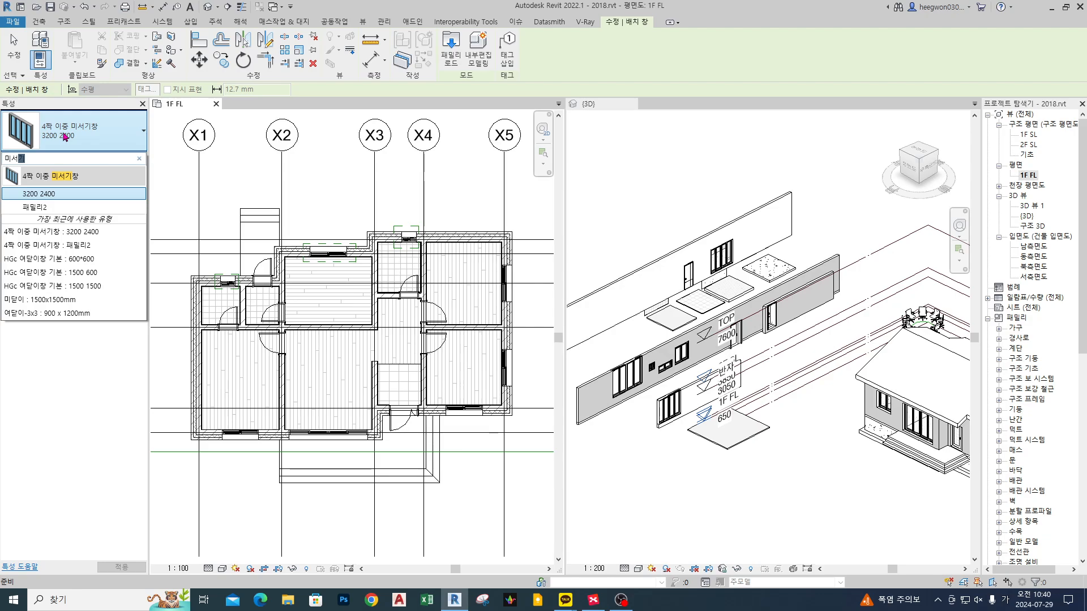
key("Escape")
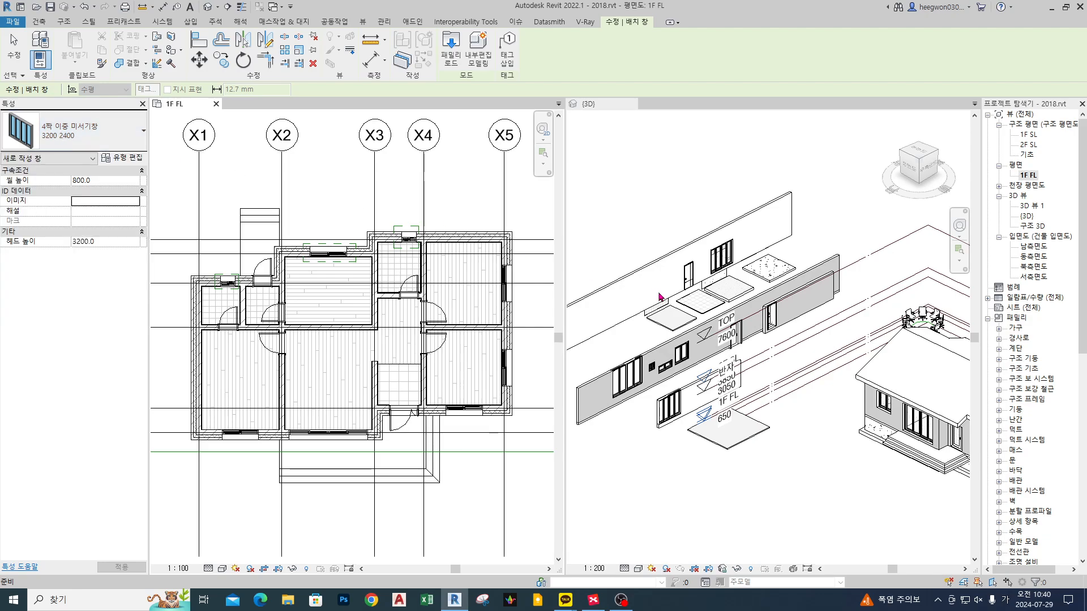
key("Escape")
left_click(665, 199)
scroll(671, 222, "down", 2)
mouse_move(590, 187)
left_mouse_down("ctrl")
mouse_move(780, 396)
mouse_move(793, 371)
left_mouse_up("ctrl")
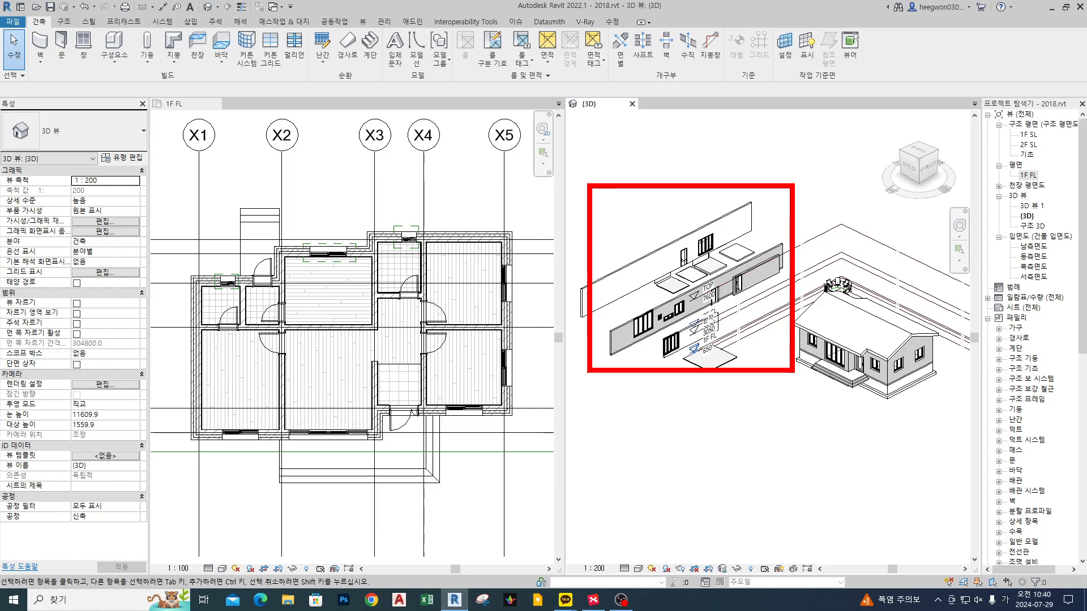
mouse_move(819, 200)
left_mouse_down()
mouse_move(842, 252)
mouse_move(822, 249)
left_mouse_up()
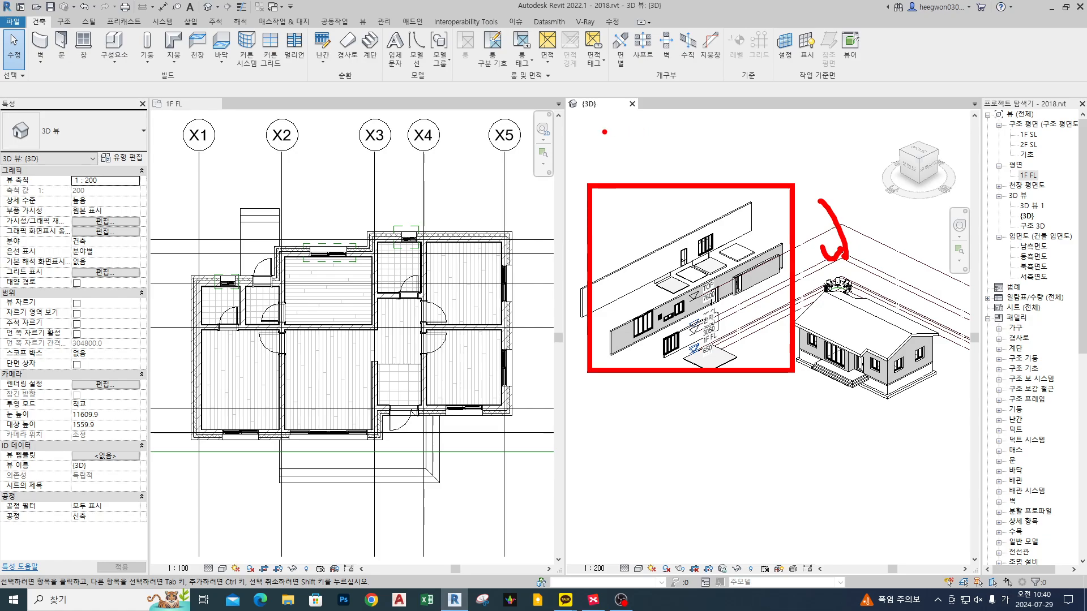
mouse_move(581, 135)
left_mouse_down()
mouse_move(609, 151)
mouse_move(599, 156)
left_mouse_up()
mouse_move(591, 160)
left_mouse_down()
mouse_move(612, 157)
mouse_move(572, 136)
mouse_move(616, 171)
left_mouse_up()
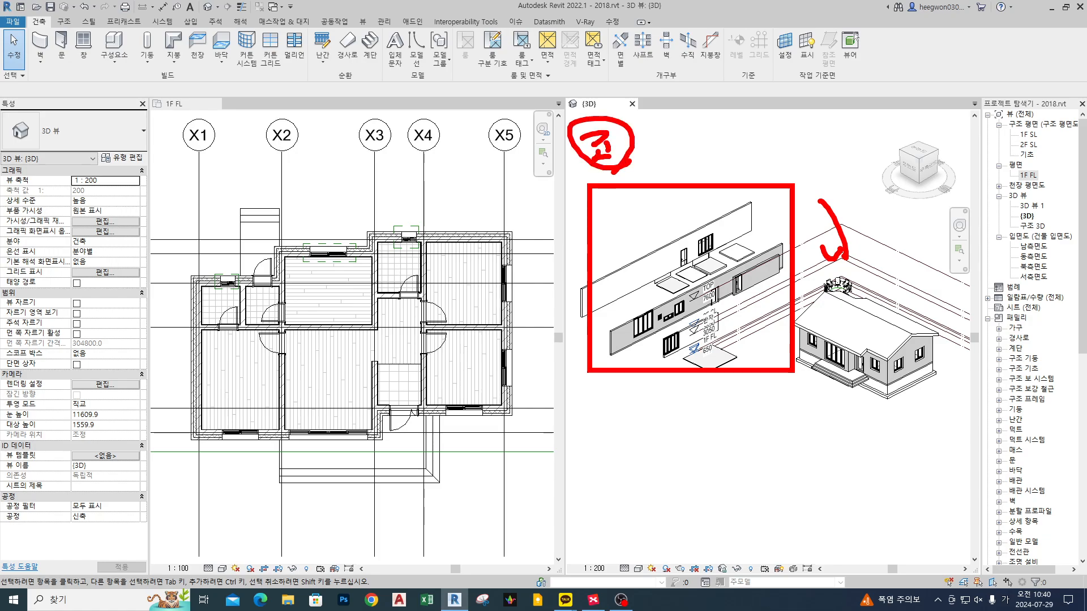
left_click_drag(633, 131, 661, 136)
left_click_drag(890, 309, 836, 370)
left_click_drag(841, 329, 881, 378)
mouse_move(790, 351)
left_mouse_down()
mouse_move(691, 217)
mouse_move(726, 342)
left_mouse_up()
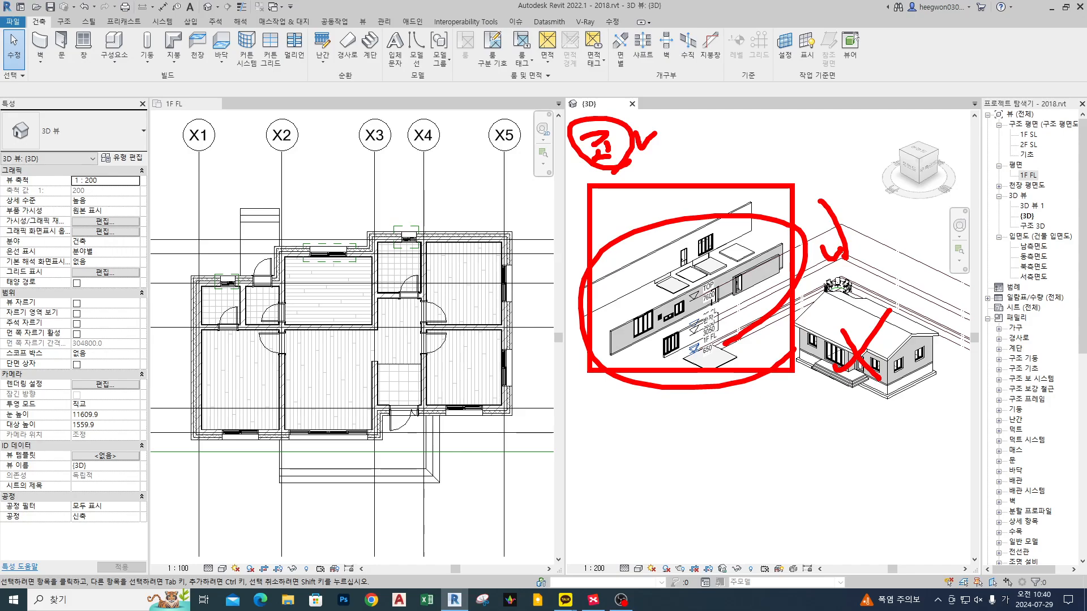
key("Escape")
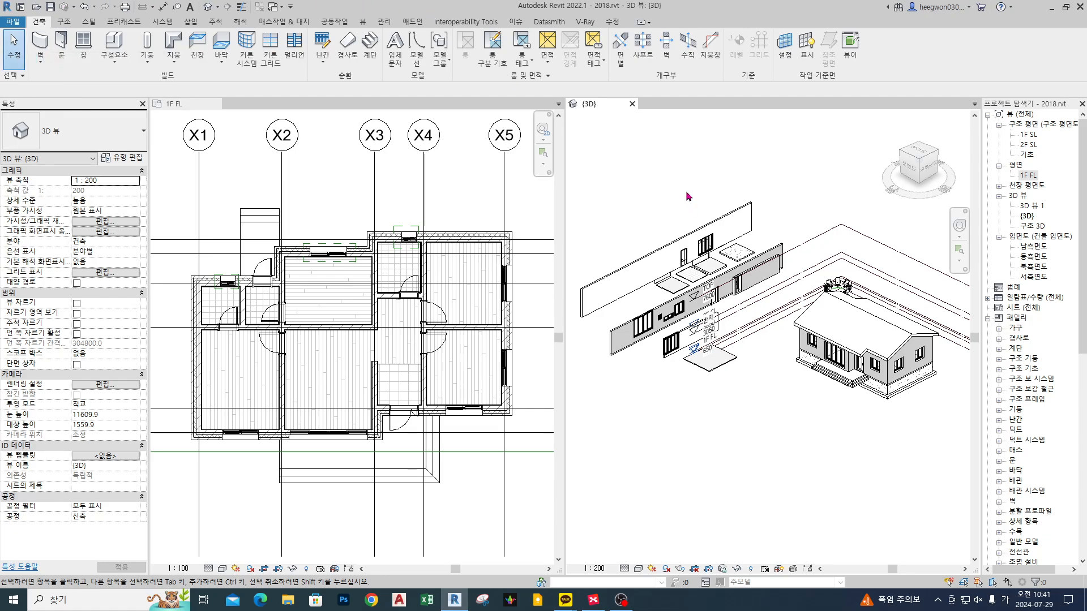
mouse_move(704, 267)
middle_mouse_down()
mouse_move(736, 268)
mouse_move(710, 276)
middle_mouse_up()
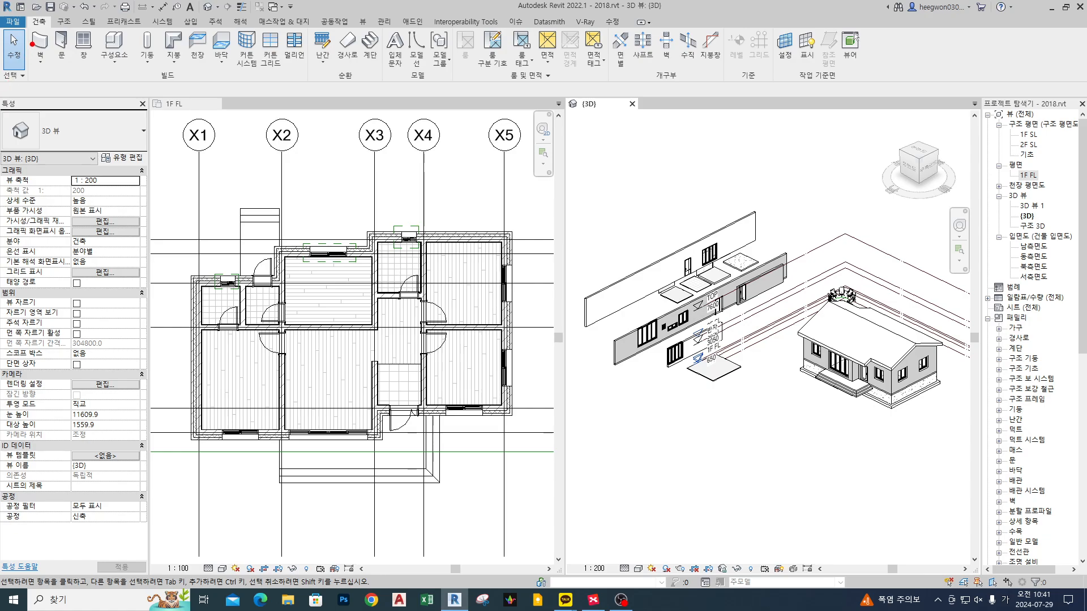
mouse_move(32, 43)
left_mouse_down()
mouse_move(68, 62)
mouse_move(76, 46)
mouse_move(99, 43)
mouse_move(116, 64)
mouse_move(124, 49)
mouse_move(154, 64)
left_mouse_up()
left_click_drag(170, 45, 178, 68)
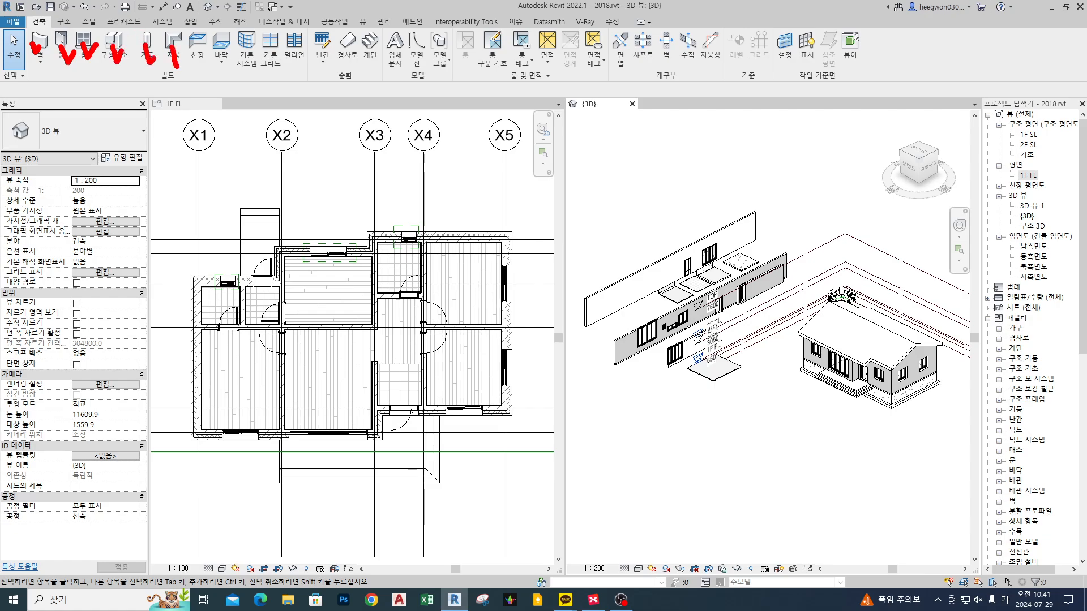
left_click_drag(91, 76, 222, 73)
key("Escape")
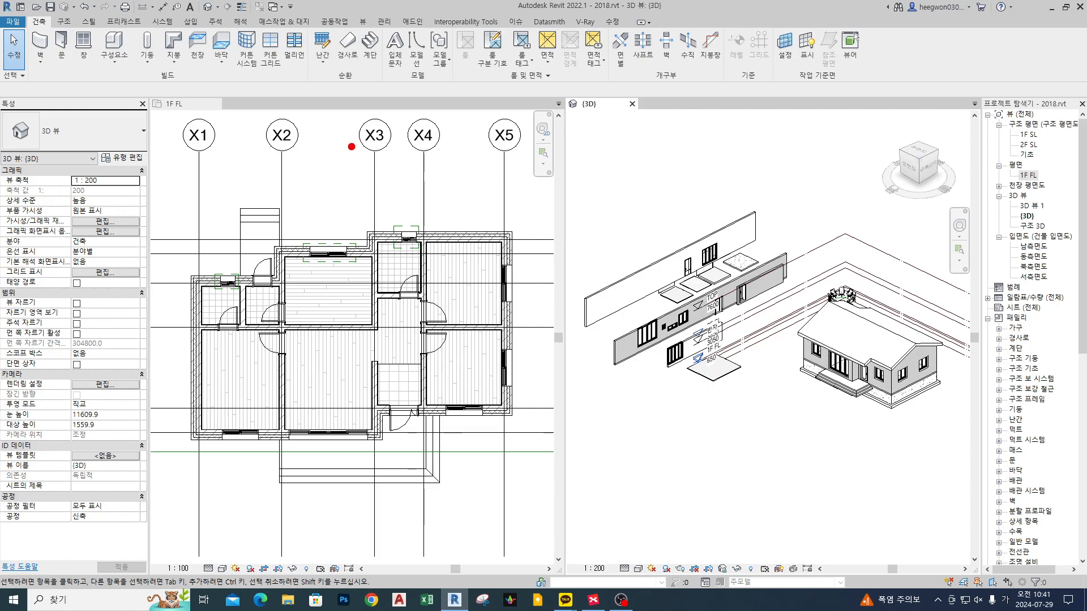
mouse_move(358, 135)
left_mouse_down()
mouse_move(322, 174)
mouse_move(367, 171)
left_mouse_up()
left_click_drag(372, 134, 373, 193)
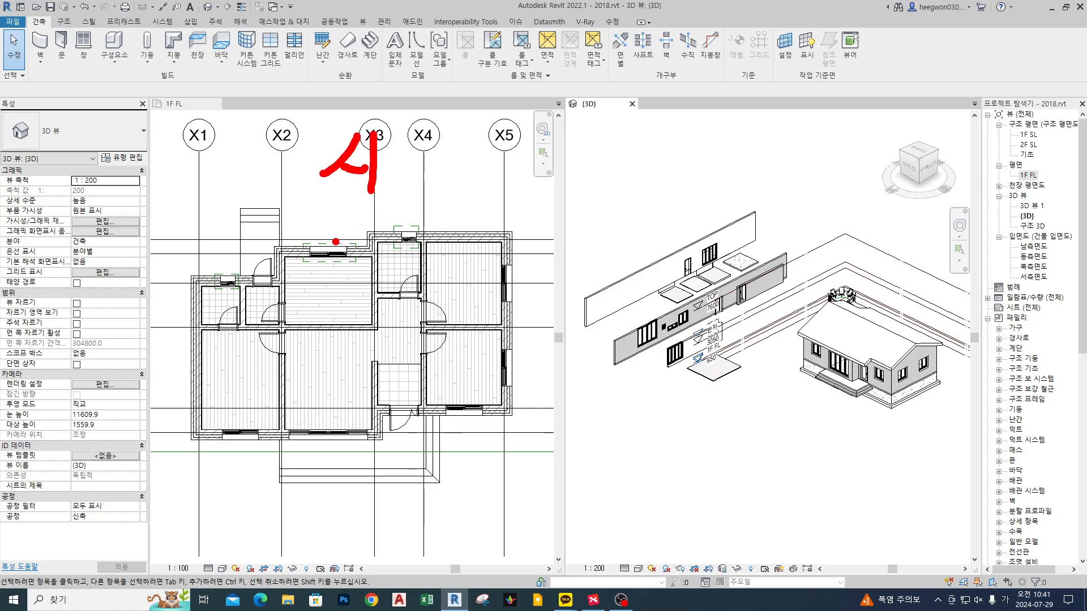
mouse_move(334, 237)
left_mouse_down()
mouse_move(352, 256)
mouse_move(341, 294)
left_mouse_up()
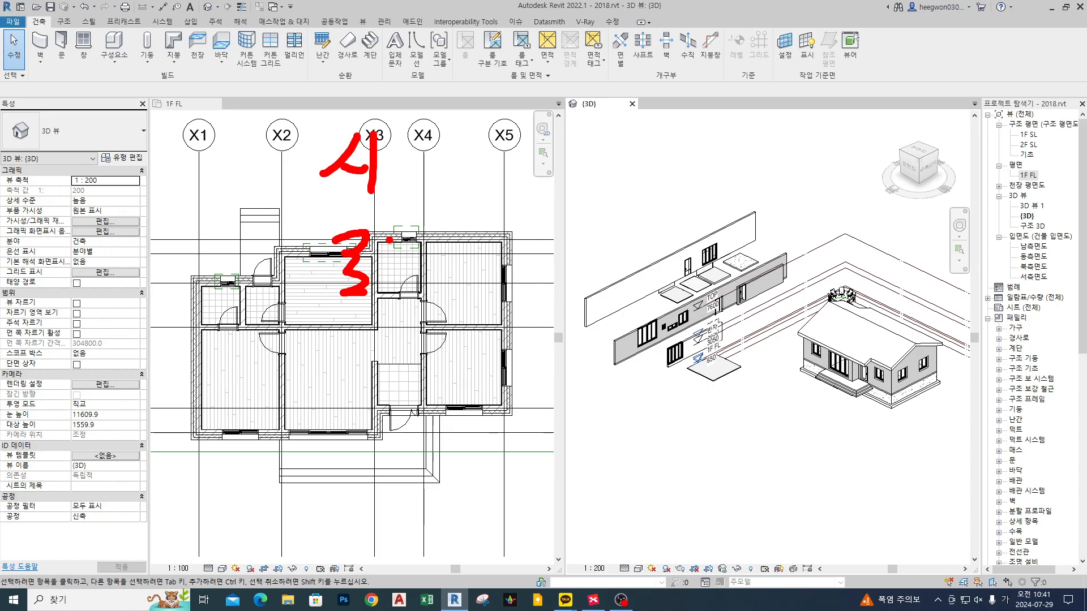
left_click_drag(400, 258, 398, 283)
left_click(410, 151)
left_click(411, 174)
mouse_move(307, 206)
left_mouse_down("ctrl")
mouse_move(464, 116)
mouse_move(463, 147)
mouse_move(549, 135)
mouse_move(551, 153)
left_mouse_up("ctrl")
left_click_drag(555, 143, 590, 146)
left_click_drag(599, 136, 618, 145)
left_click_drag(605, 156, 615, 168)
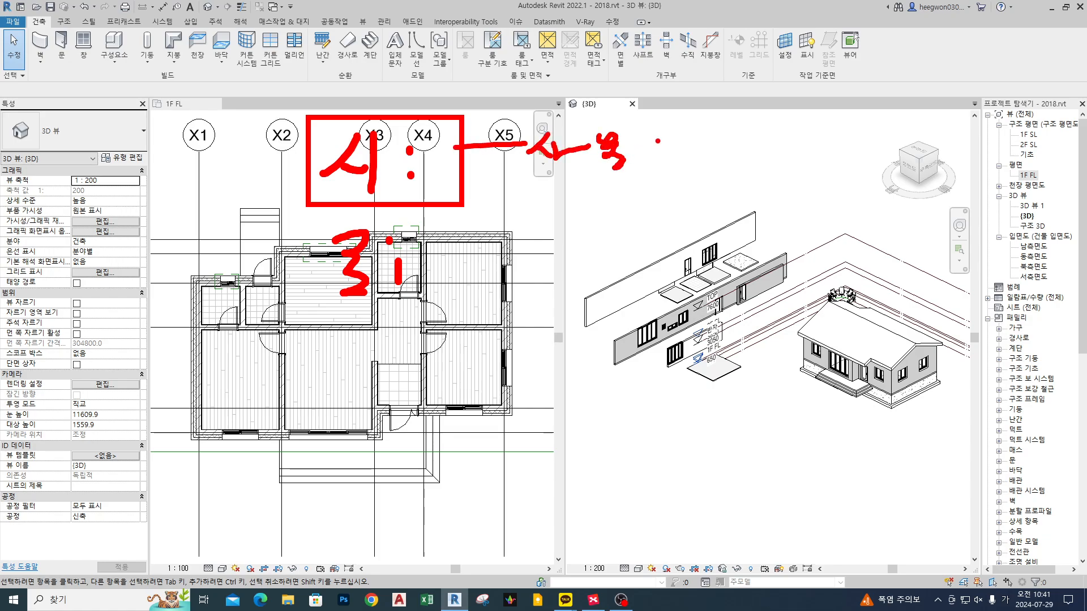
mouse_move(650, 136)
left_mouse_down()
mouse_move(654, 149)
mouse_move(660, 138)
left_mouse_up()
left_click_drag(309, 214, 433, 314, "ctrl")
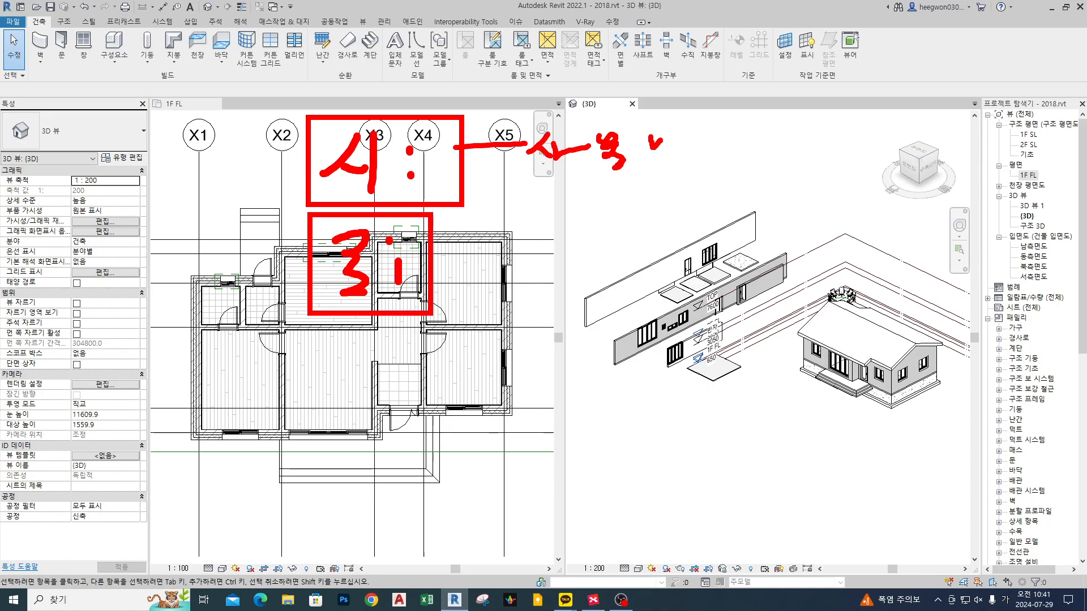
left_click_drag(457, 275, 568, 273)
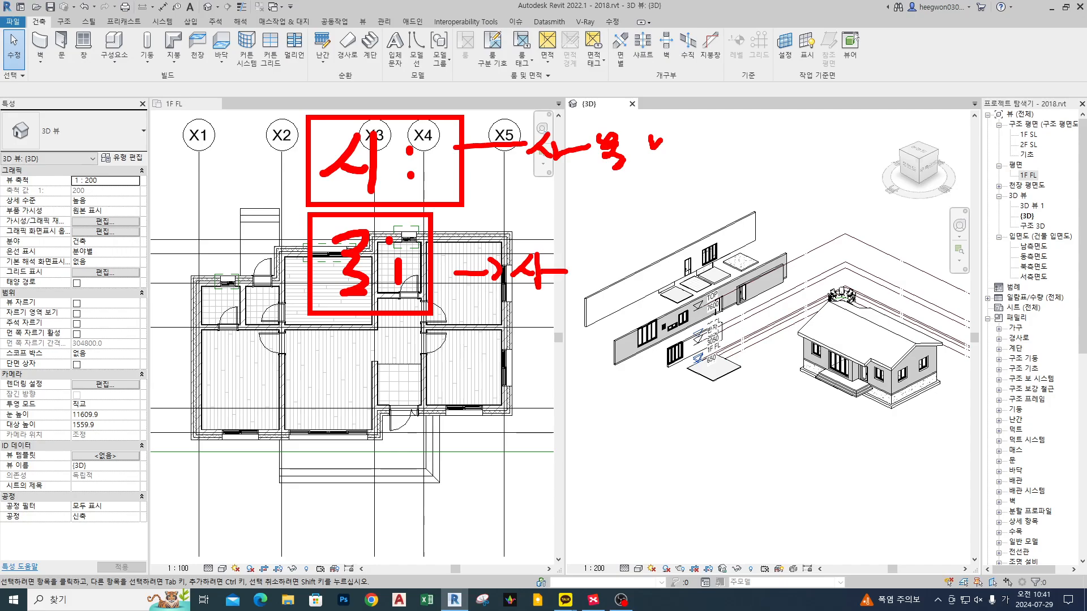
left_click_drag(506, 246, 498, 264)
left_click_drag(512, 282, 569, 289)
left_click_drag(509, 262, 565, 282)
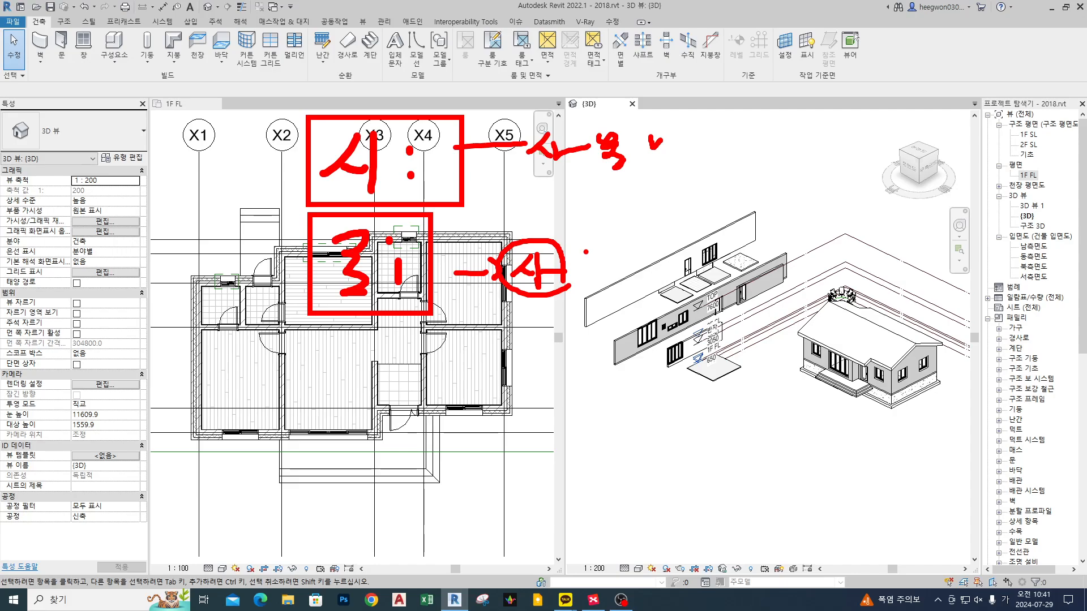
left_click_drag(567, 231, 591, 231)
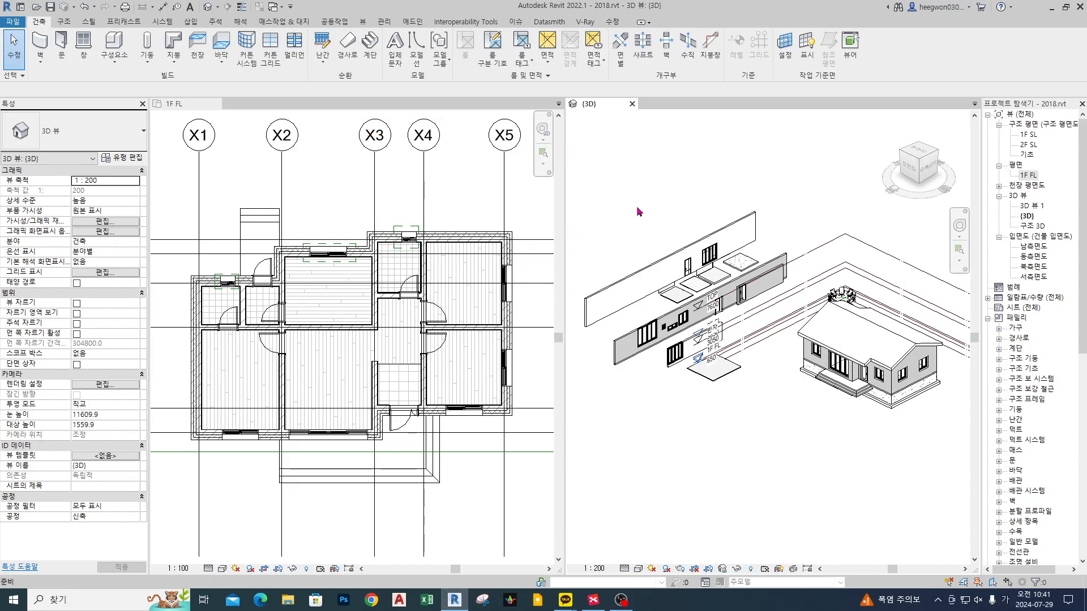
key("Escape")
Start placing a component in the 1F FL plan and choose the 의자 type of the 의자 family.
left_click(338, 315)
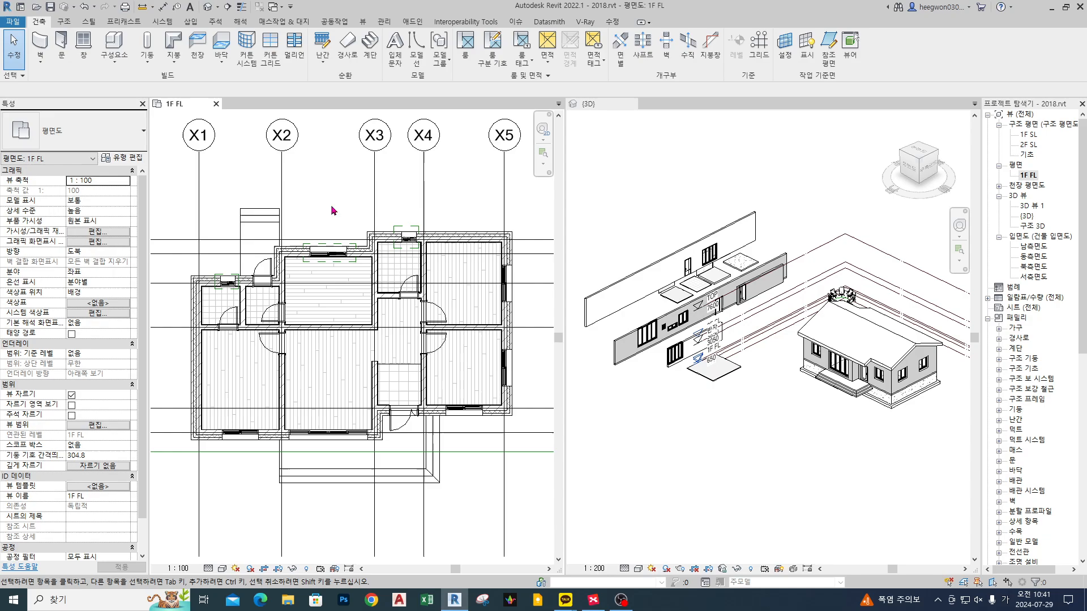
left_click(114, 61)
left_click(146, 90)
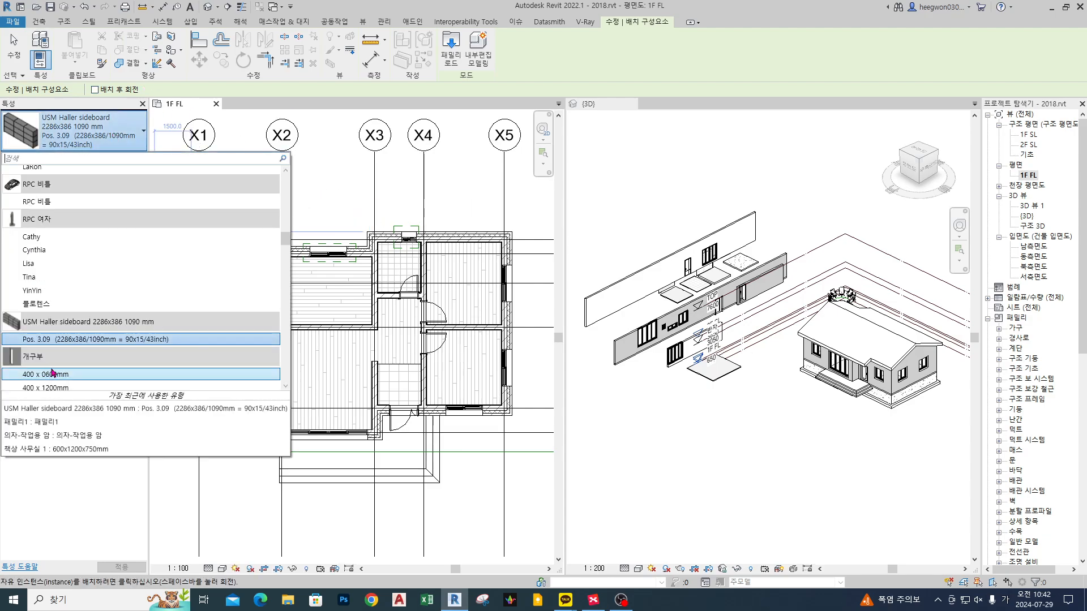
scroll(83, 293, "up", 9)
scroll(80, 311, "up", 10)
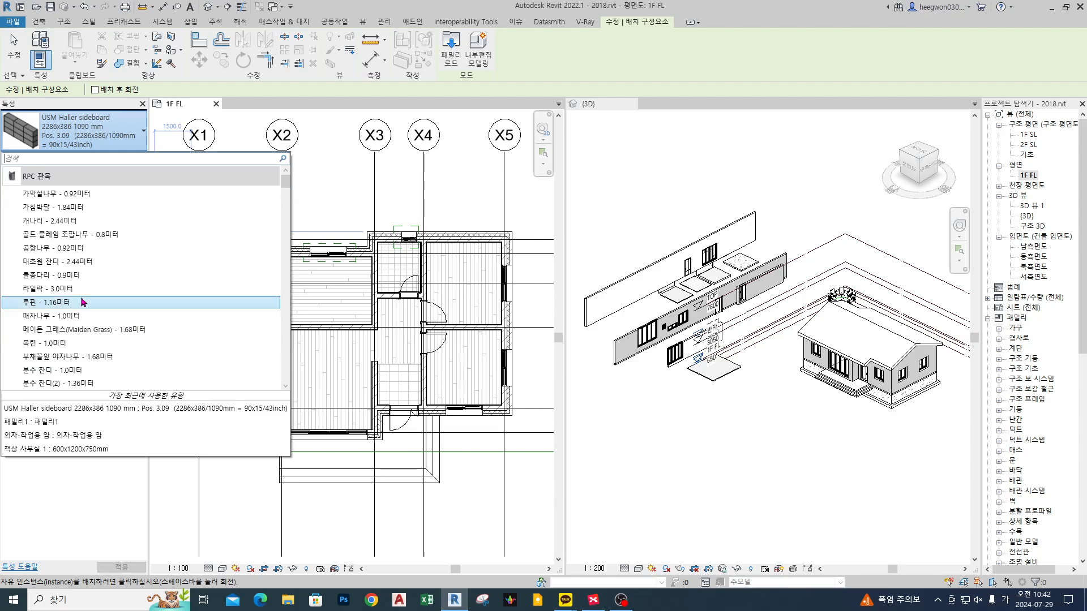
scroll(99, 328, "down", 12)
scroll(119, 357, "down", 15)
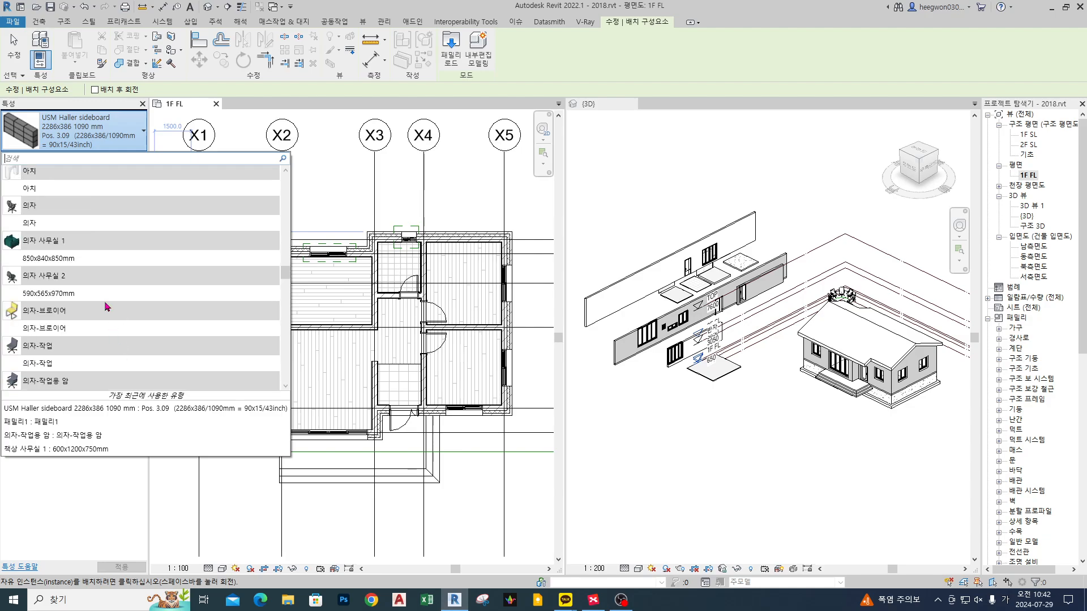
left_click(95, 223)
Place one 의자 chair in the empty area northwest of the building, rotating it through four 90° turns first, and end the placement.
scroll(303, 213, "up", 5)
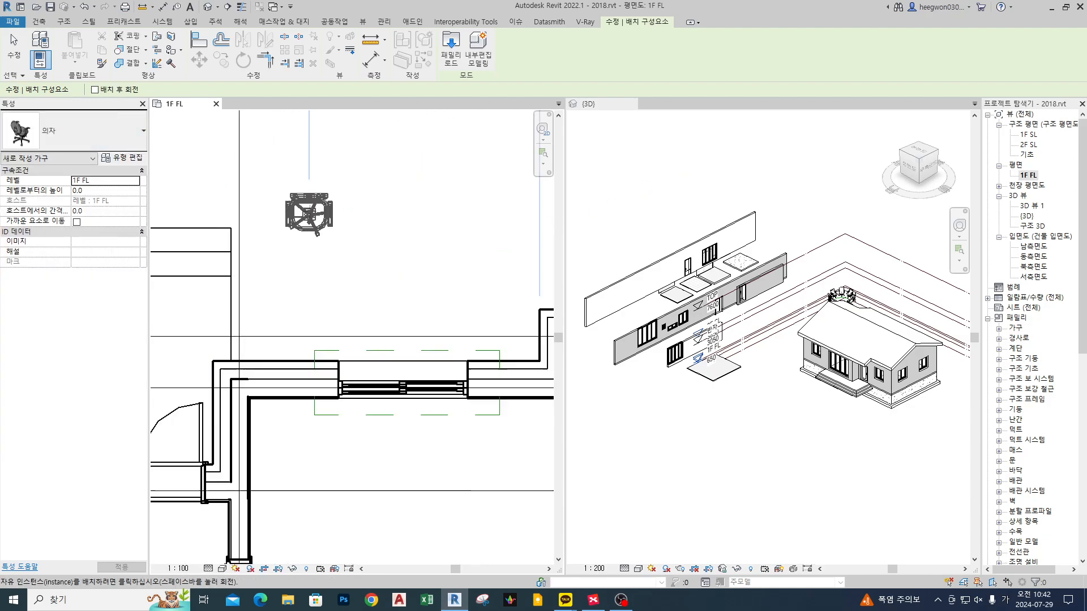
scroll(353, 243, "down", 2)
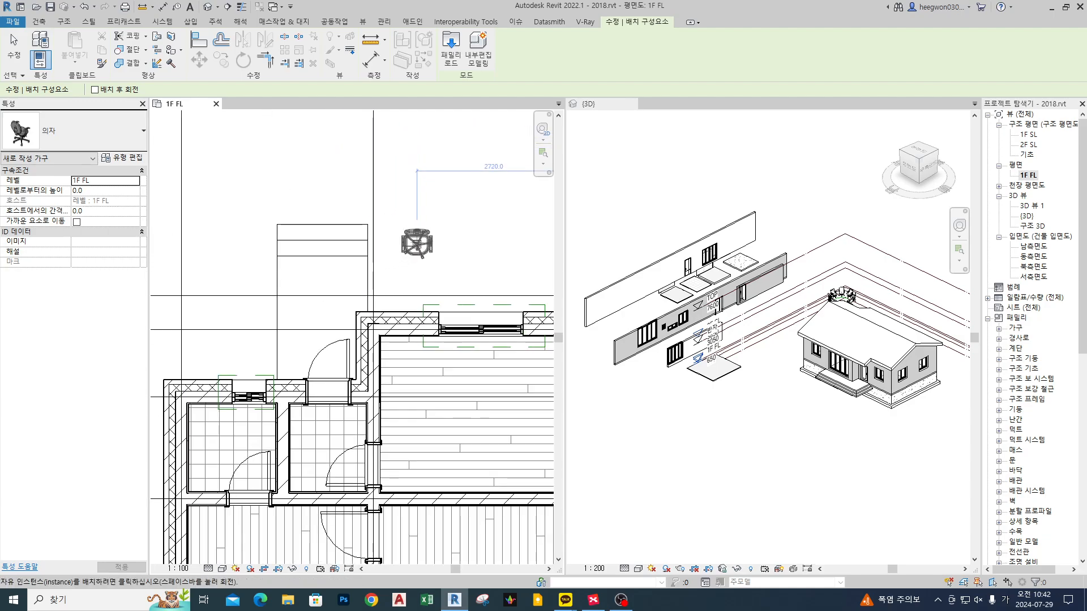
scroll(340, 243, "up", 2)
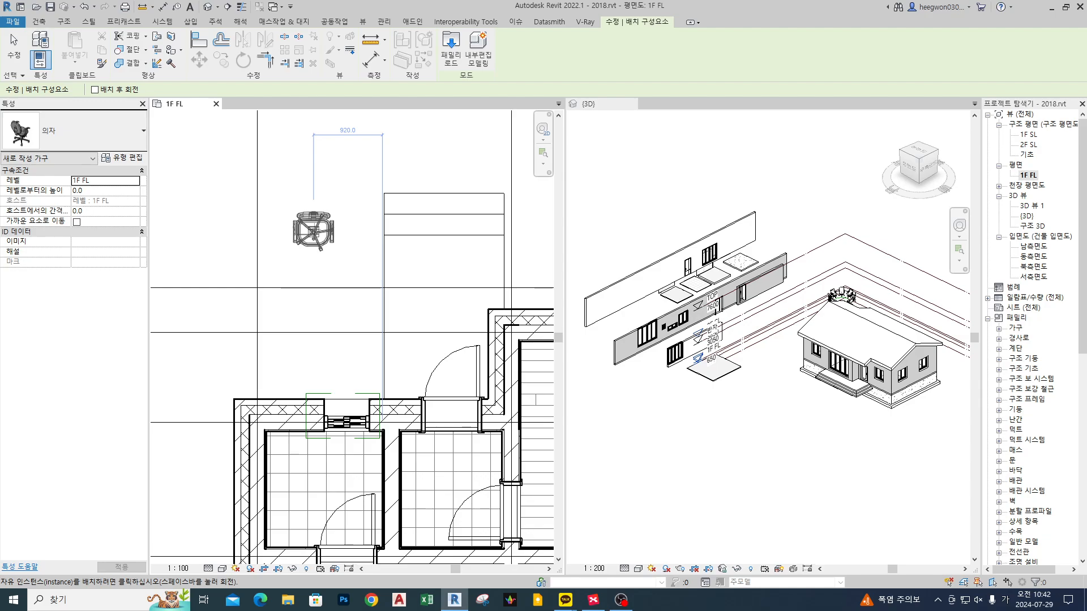
scroll(313, 231, "up", 3)
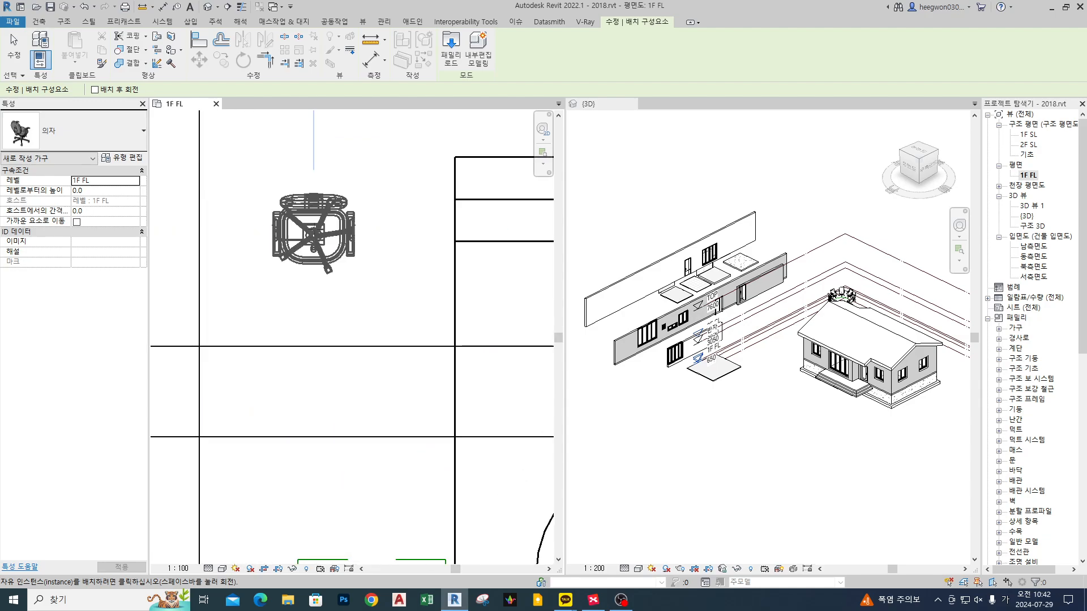
key("space")
key("space")
key("space")
key("space")
left_click(313, 230)
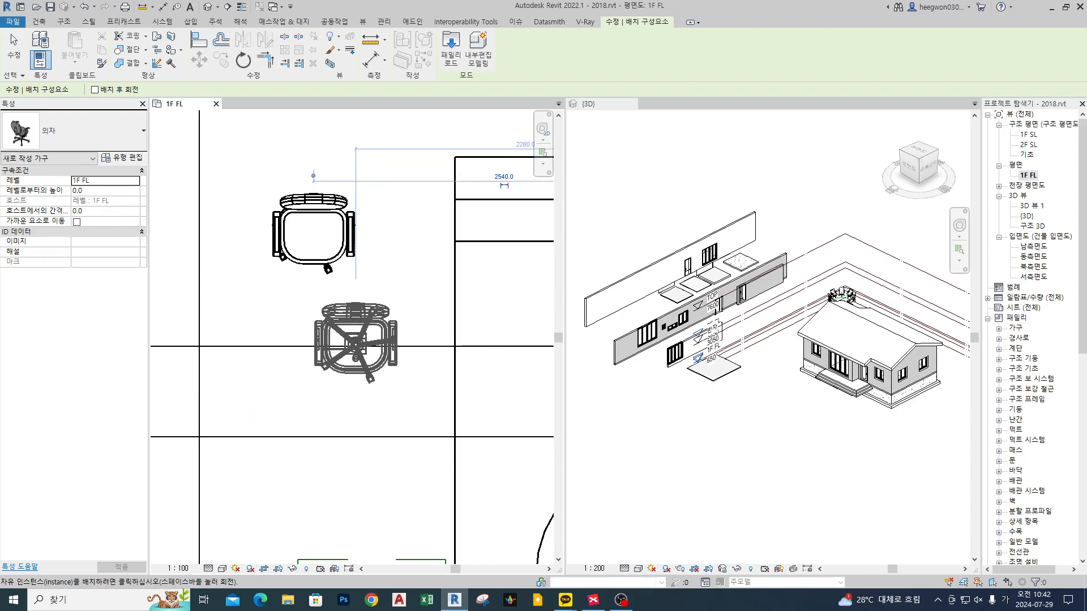
key("Escape")
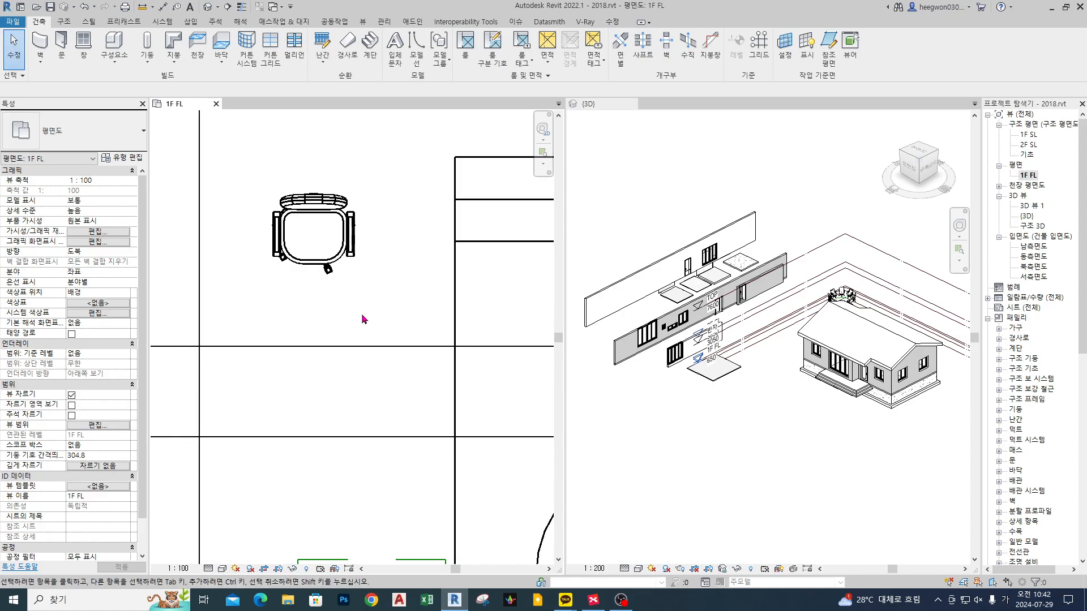
Rotate the placed chair in 90° increments through two full turns and deselect it.
left_click(327, 268)
key("space")
key("space")
key("space")
key("space")
key("space")
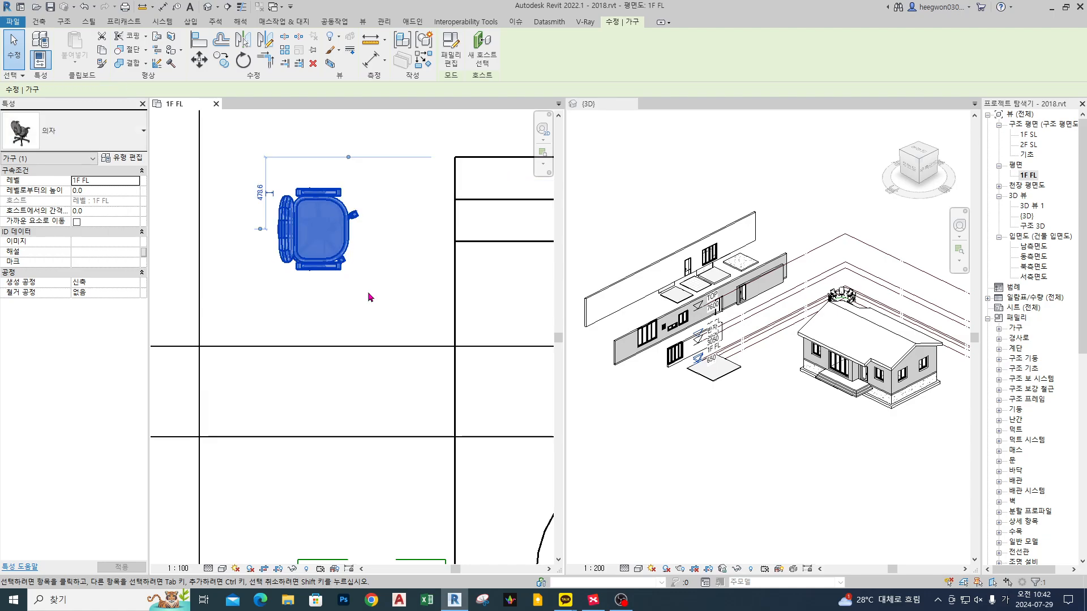
key("space")
key("space")
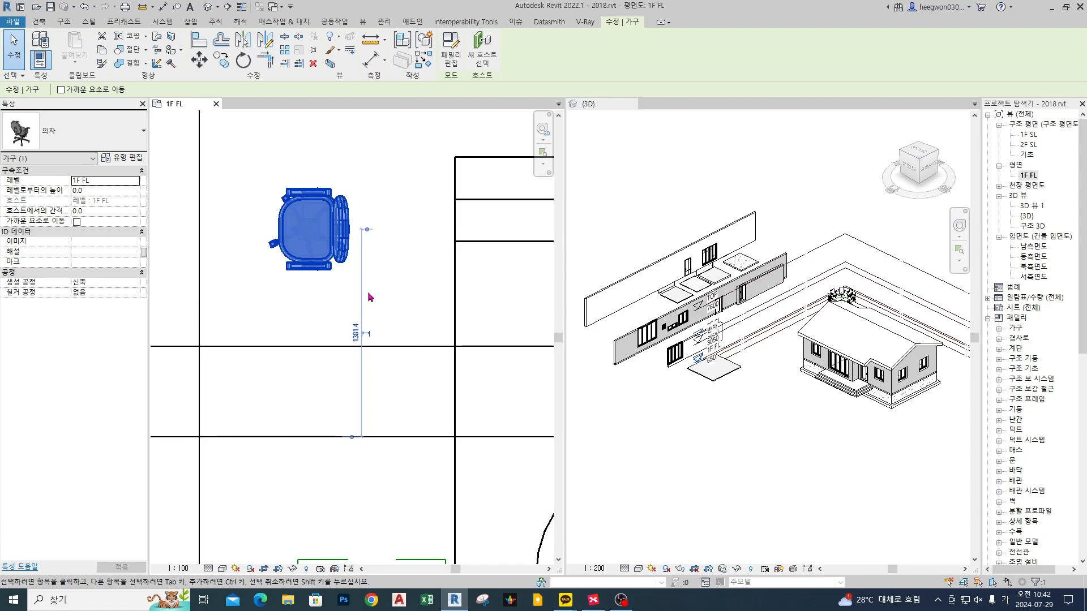
key("space")
left_click(380, 293)
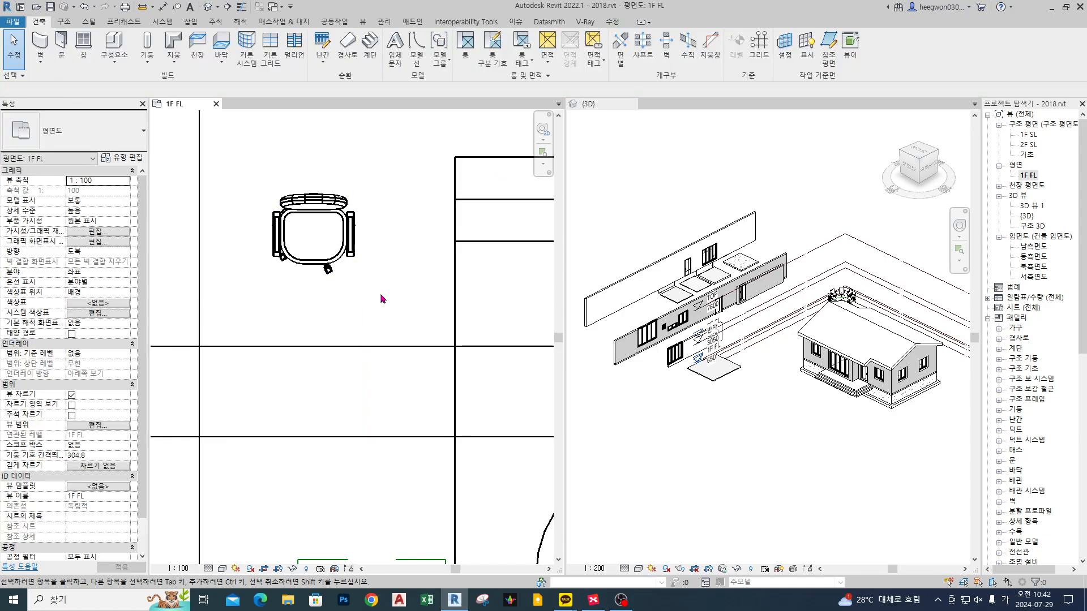
Open the placed chair's family for editing and open its 참조 레벨 floor plan.
left_click(343, 265)
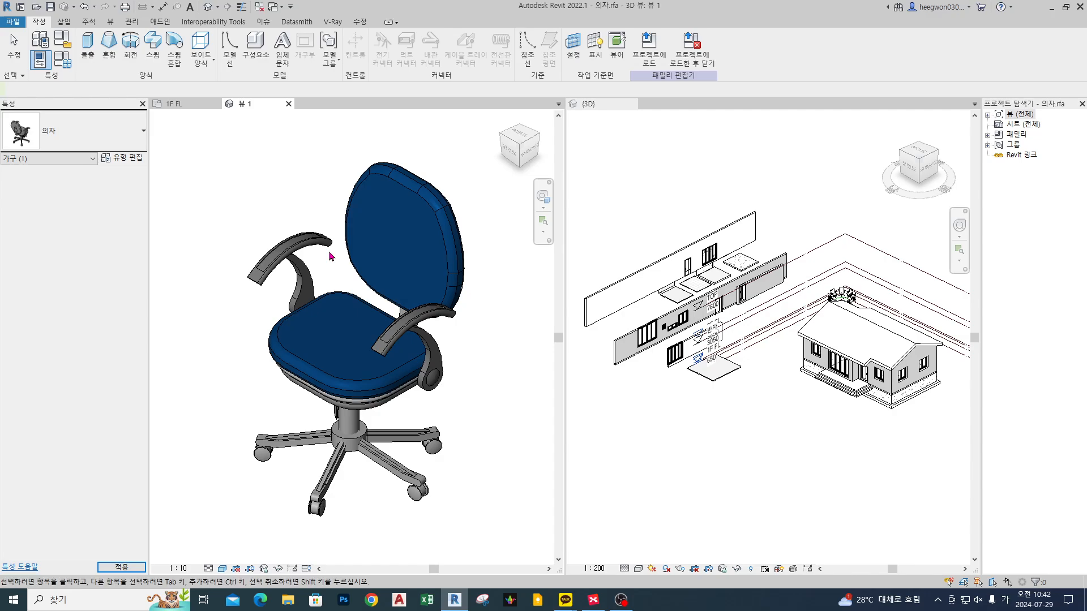
double_click(1019, 114)
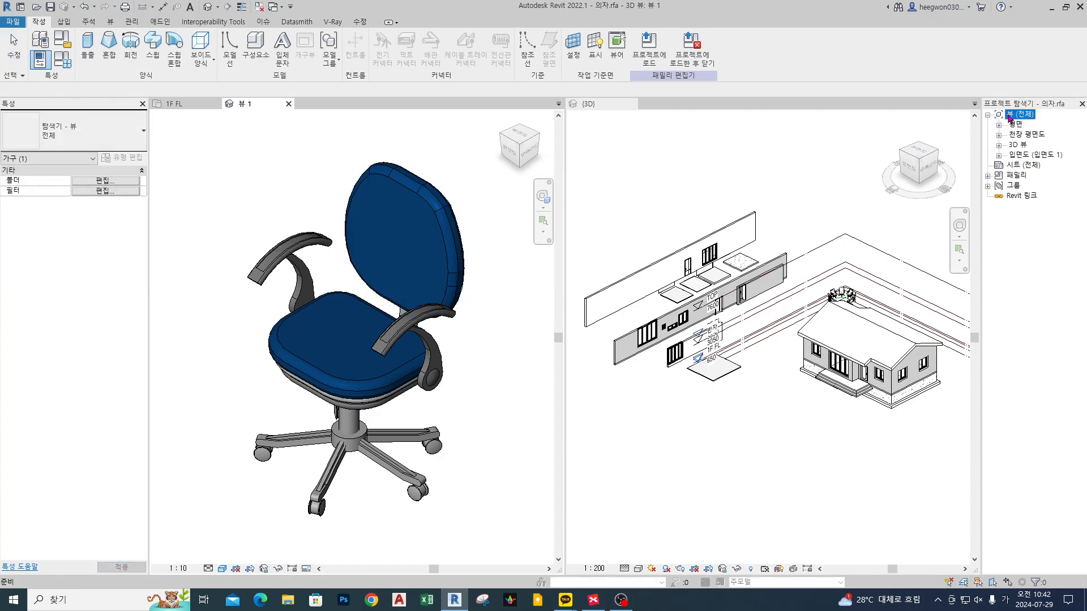
double_click(1015, 124)
double_click(1033, 134)
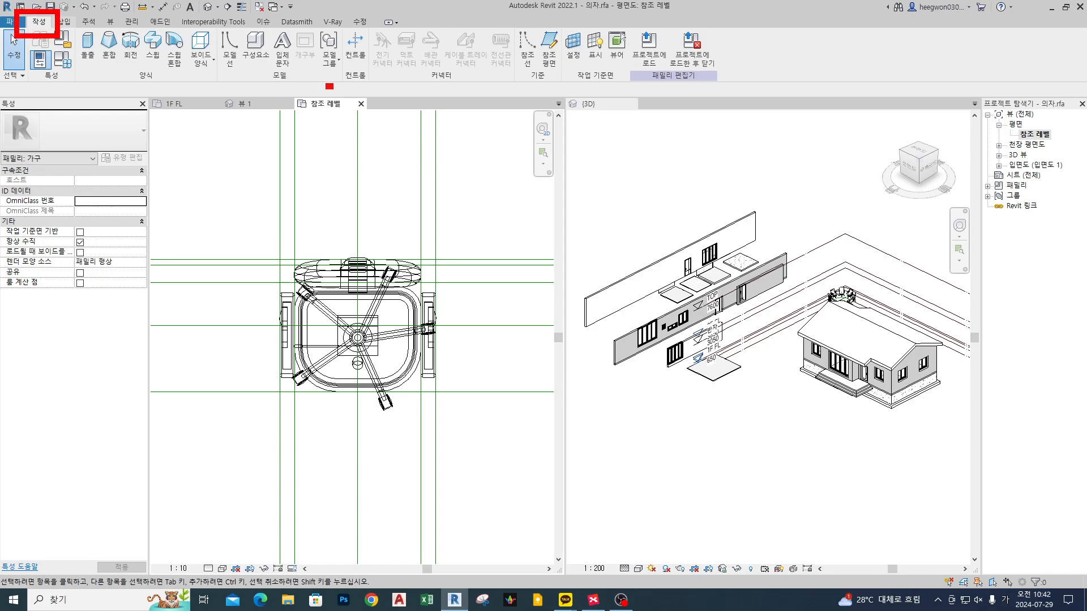
Add a double vertical (이중 수직) and a double horizontal (이중 수평) flip control above the chair's backrest in the 참조 레벨 plan.
left_click(356, 48)
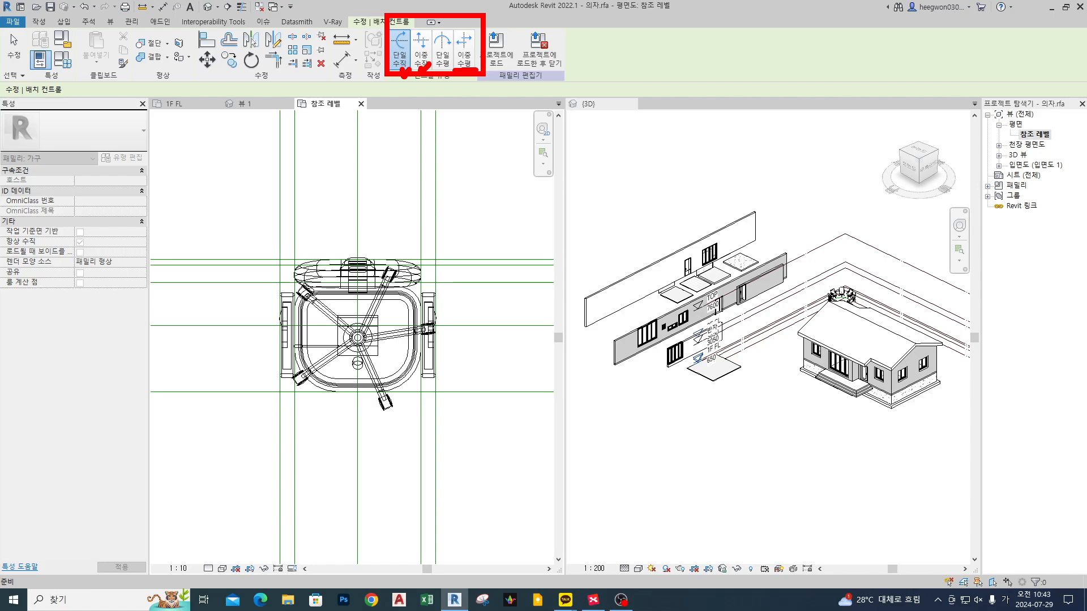
left_click(422, 57)
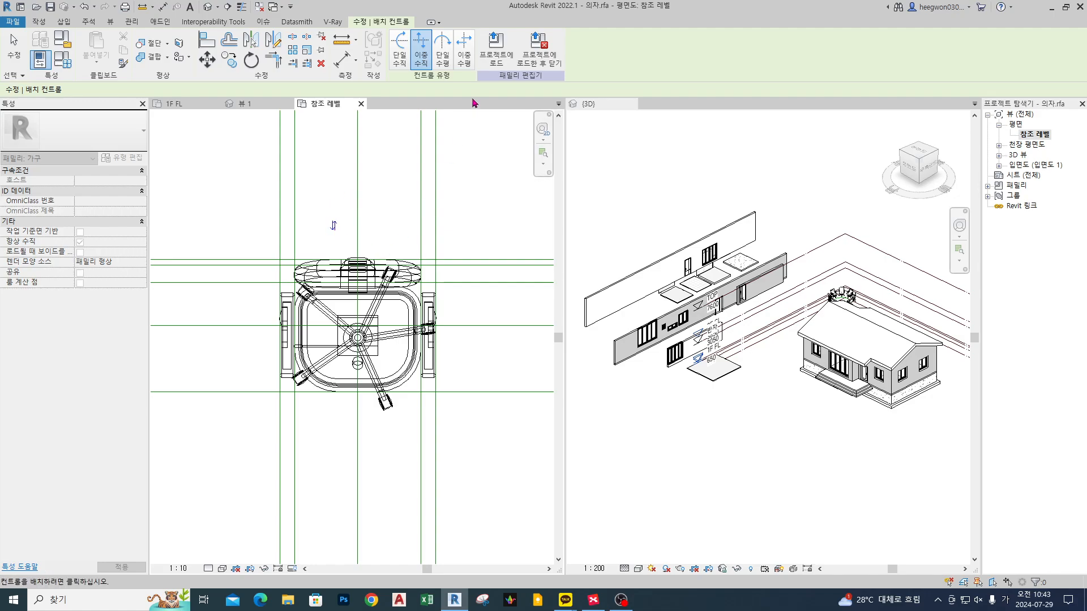
left_click(464, 54)
left_click(358, 225)
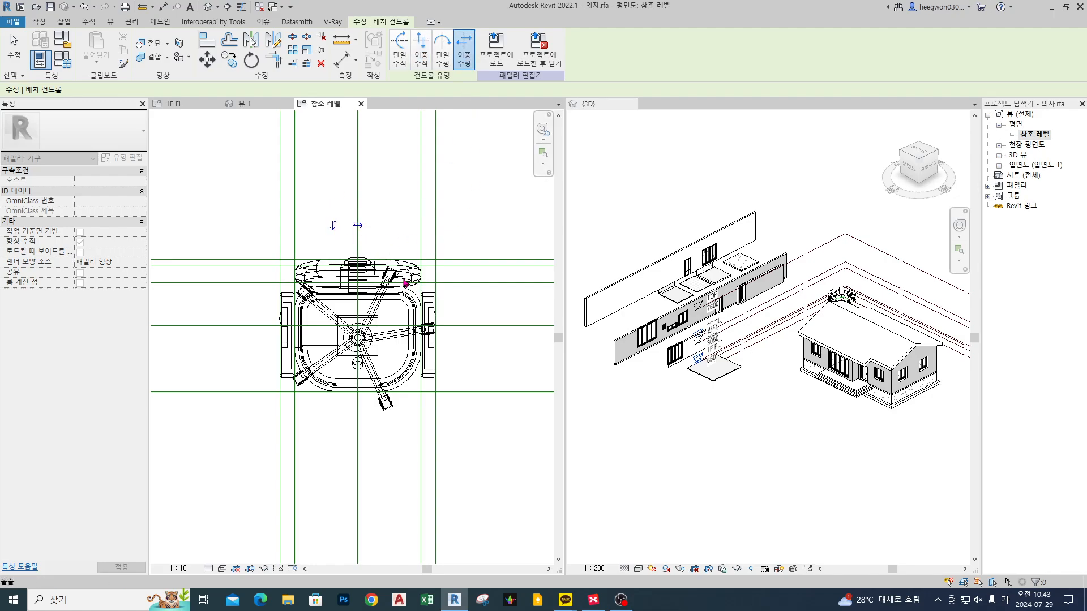
key("Escape")
scroll(311, 244, "up", 2)
left_click_drag(308, 187, 443, 243)
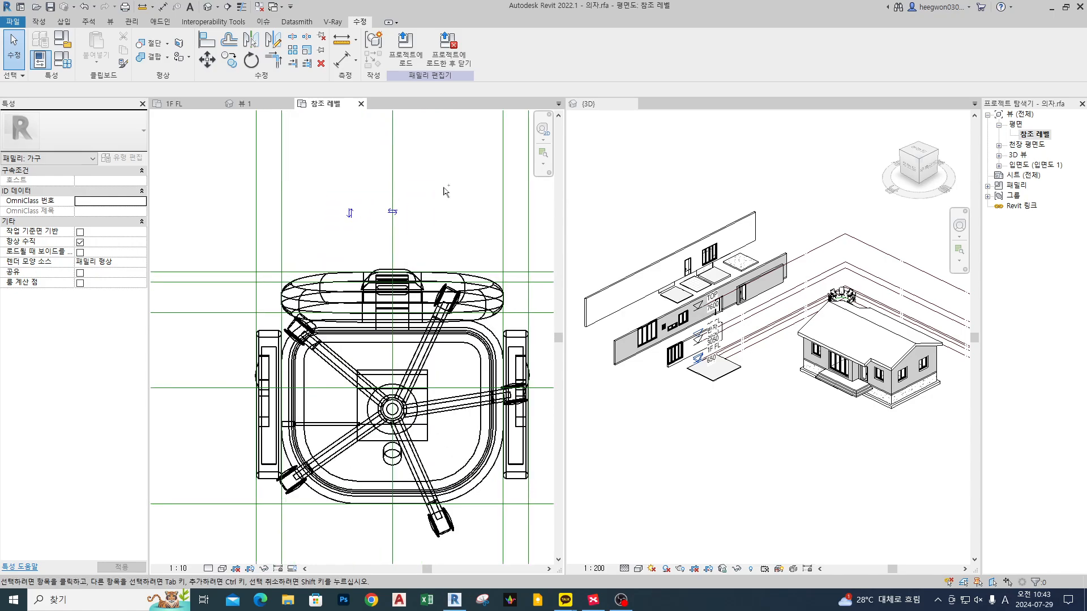
mouse_move(359, 227)
left_mouse_down()
mouse_move(324, 218)
mouse_move(345, 256)
left_mouse_up()
mouse_move(344, 406)
left_mouse_down()
mouse_move(321, 386)
mouse_move(345, 340)
left_mouse_up()
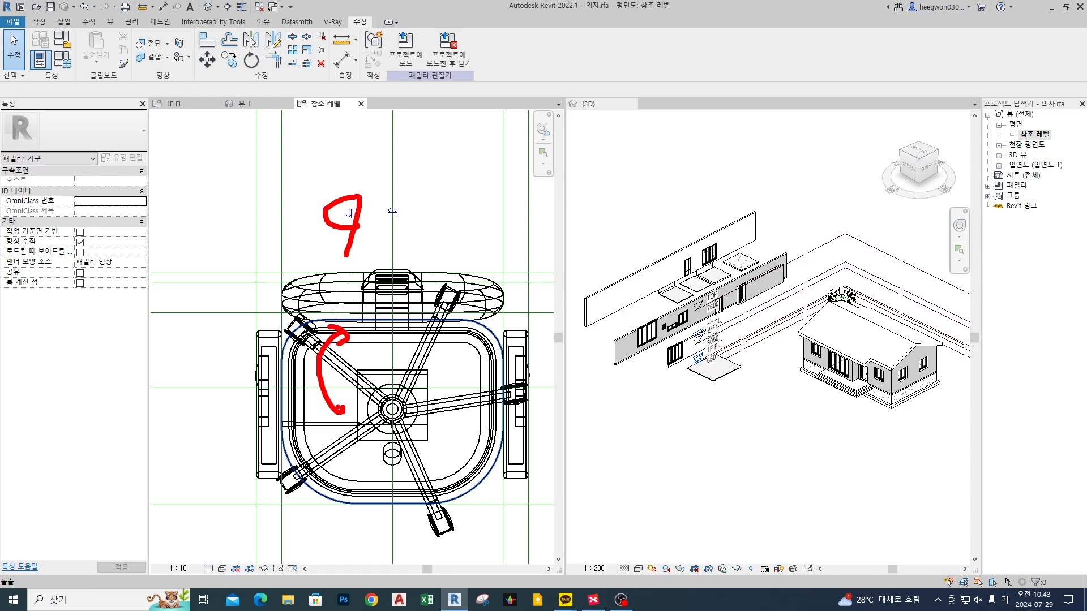
left_click_drag(341, 411, 341, 425)
key("Escape")
key("ctrl+2")
left_click_drag(414, 222, 445, 230)
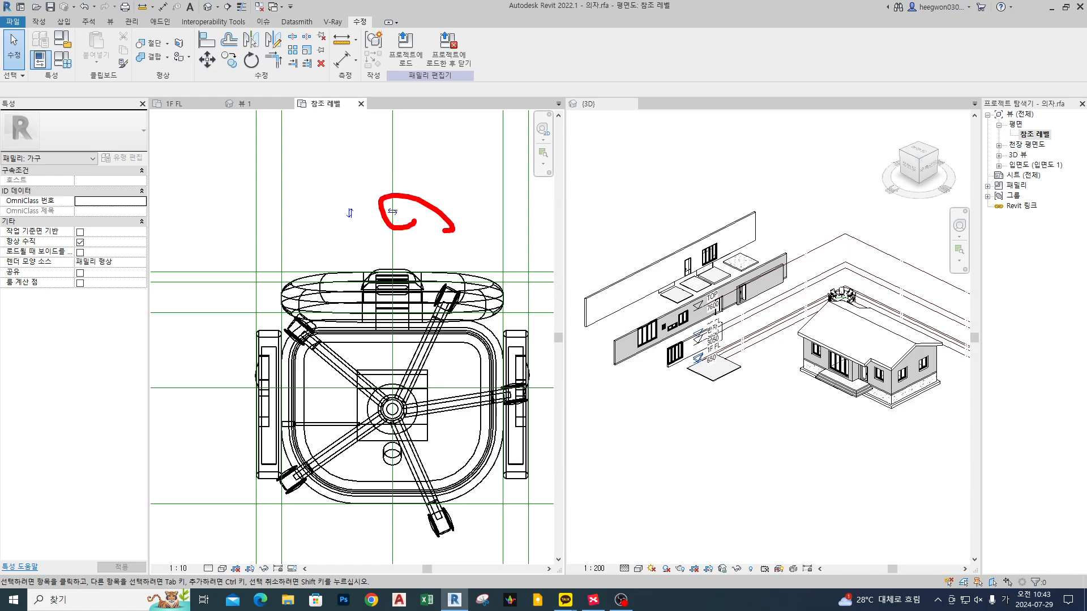
mouse_move(482, 408)
left_mouse_down()
mouse_move(275, 411)
mouse_move(320, 430)
left_mouse_up()
left_click_drag(474, 383, 448, 438)
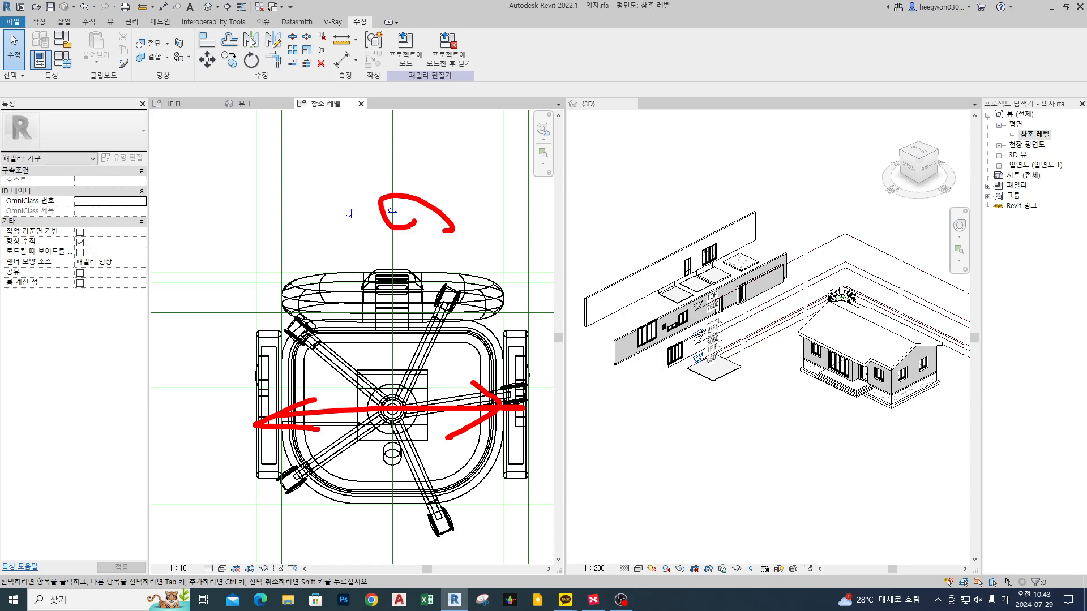
key("Escape")
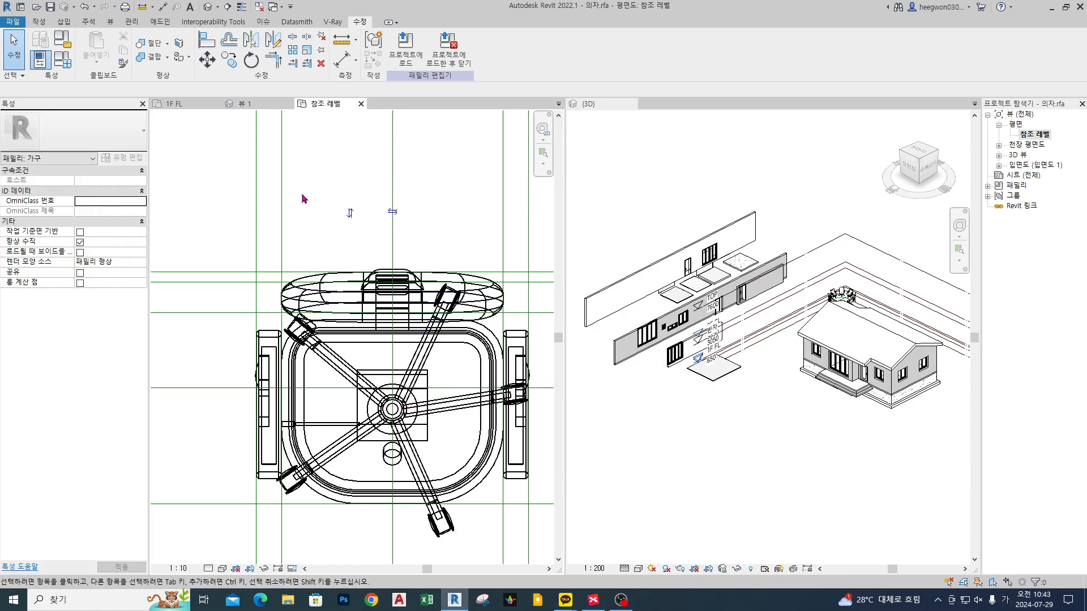
left_click_drag(313, 190, 478, 242)
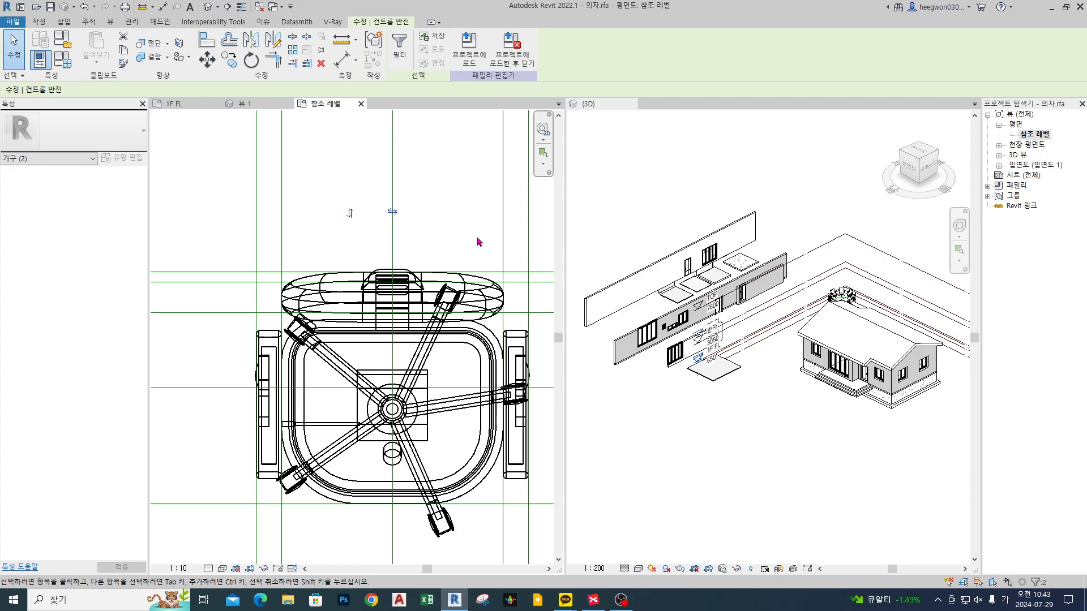
left_click(479, 241)
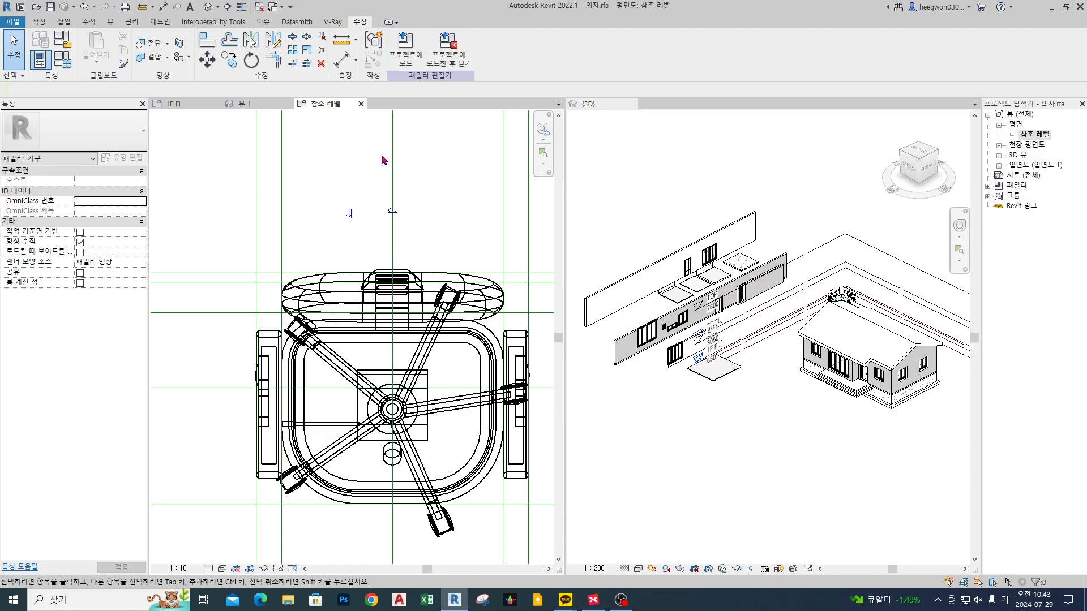
Close the 참조 레벨 and 뷰 1 views of the chair family without saving and return to the 1F FL plan.
left_click(361, 104)
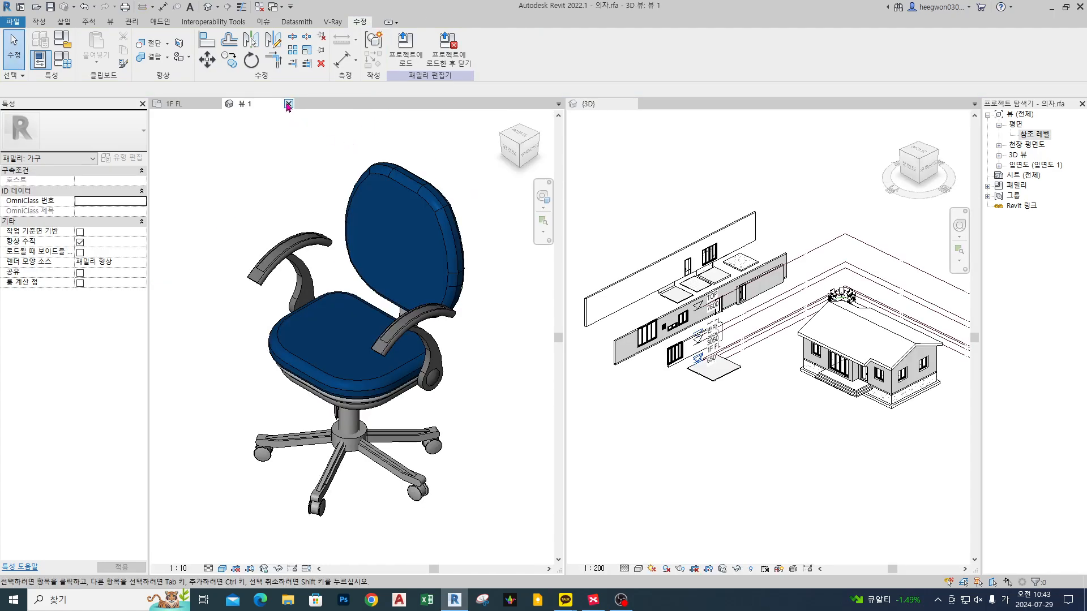
left_click(288, 105)
left_click(556, 300)
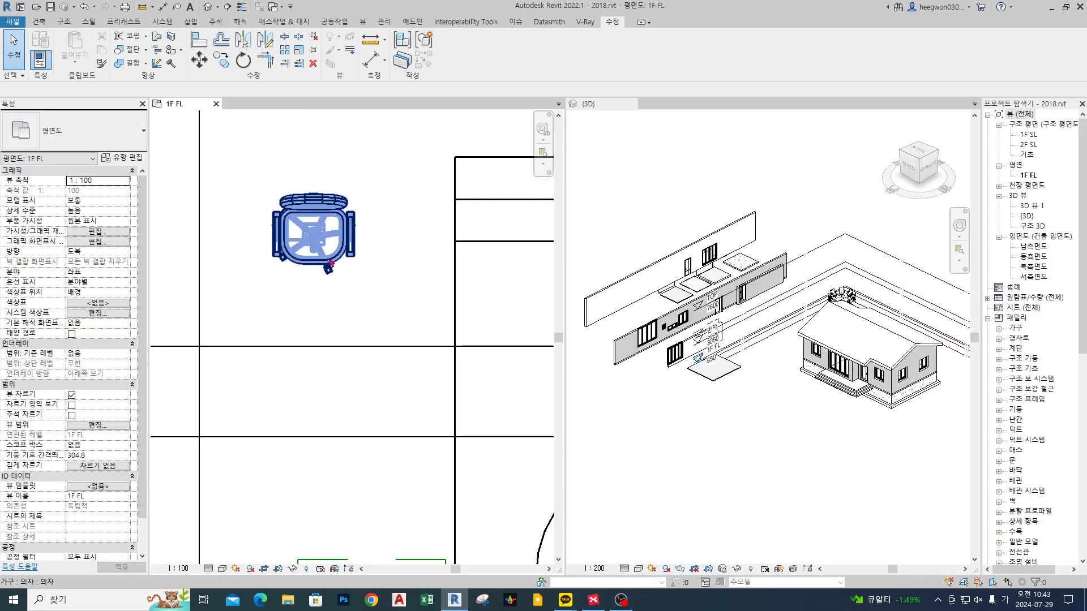
Open the family of the 800*2100 door of the tiled bathroom for editing and show its 참조 레벨 floor plan.
scroll(266, 317, "up", 5)
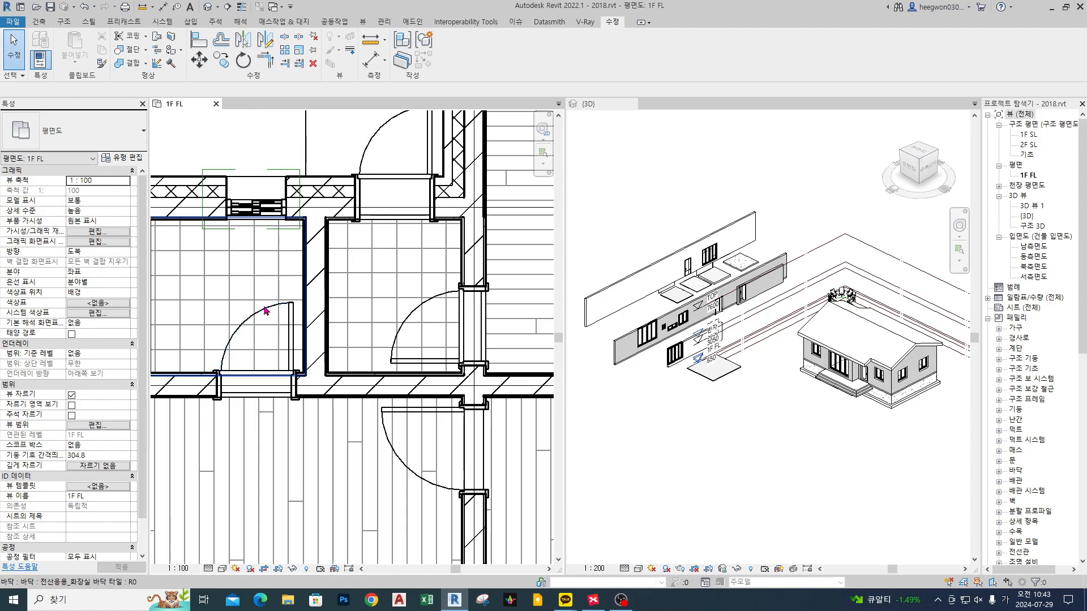
left_click(266, 314)
middle_click_drag(266, 313, 374, 234)
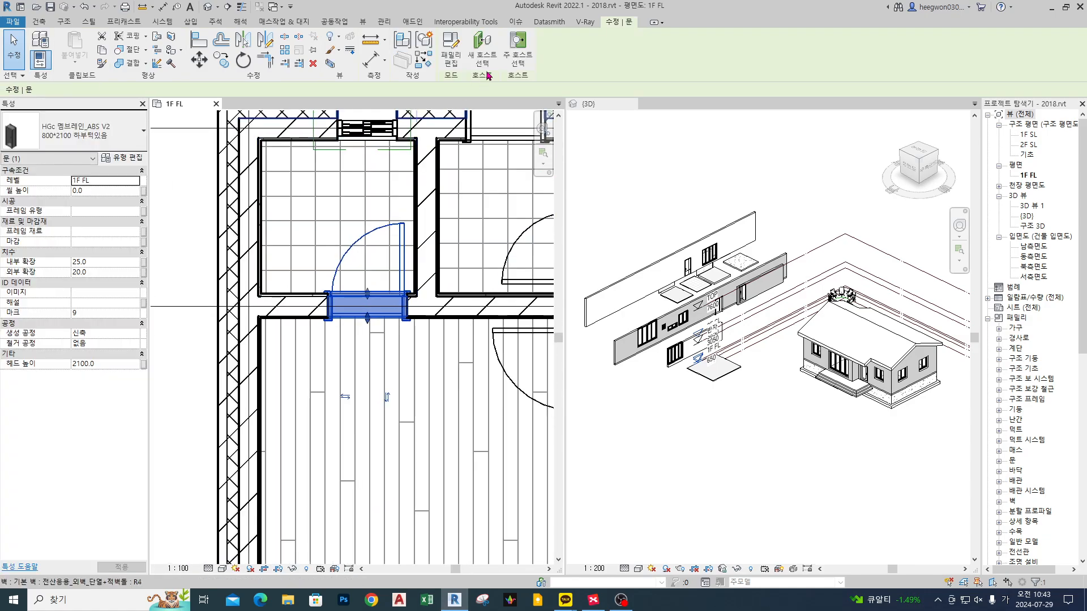
left_click(451, 54)
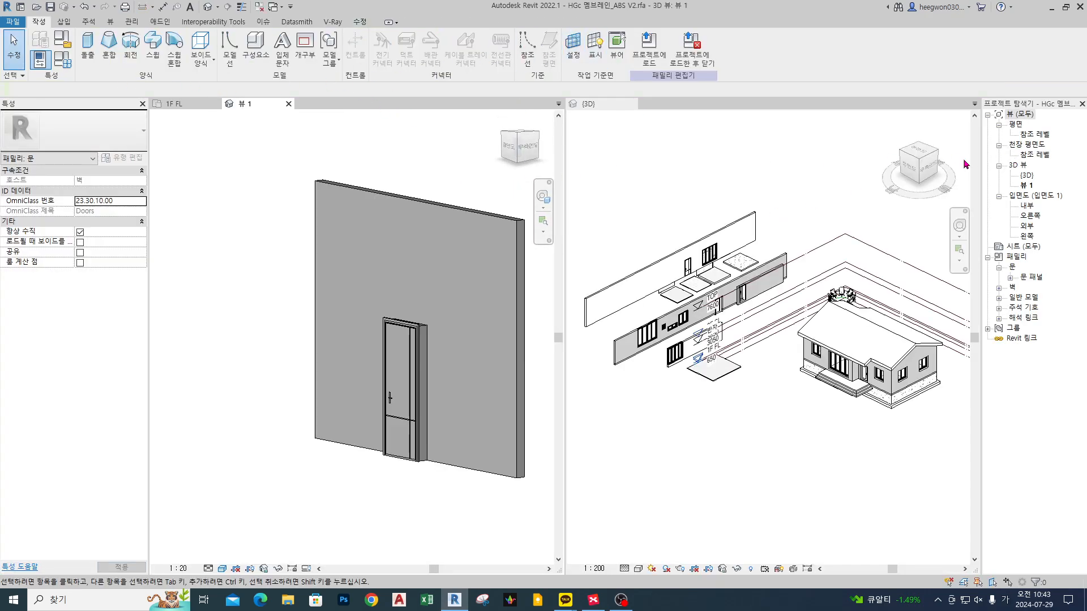
double_click(1031, 135)
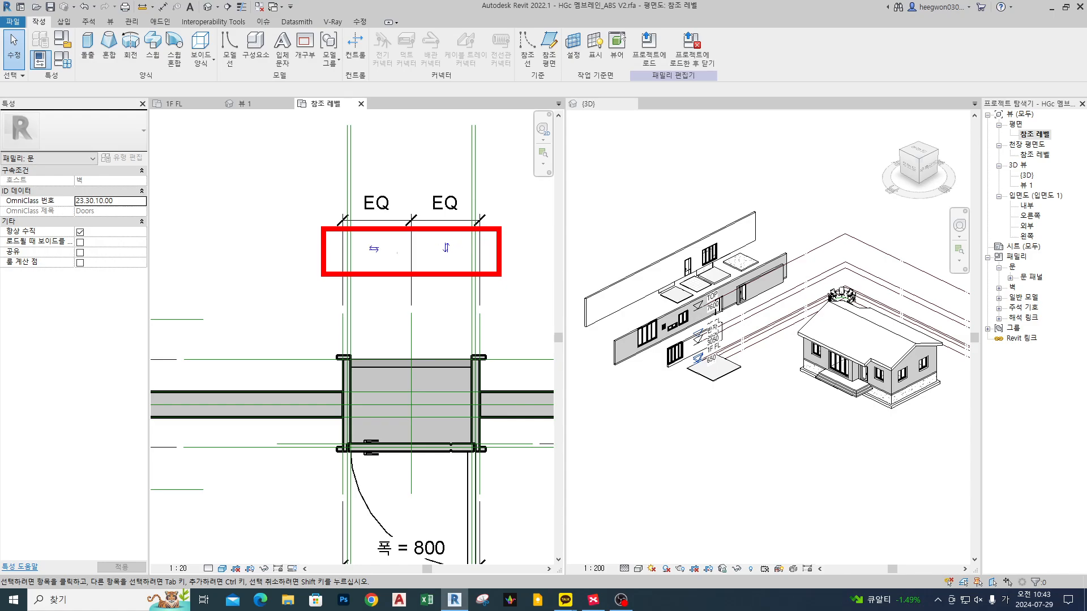
Close the 참조 레벨 and 뷰 1 views of the door family without saving and return to the 1F FL plan.
left_click(360, 104)
left_click(288, 103)
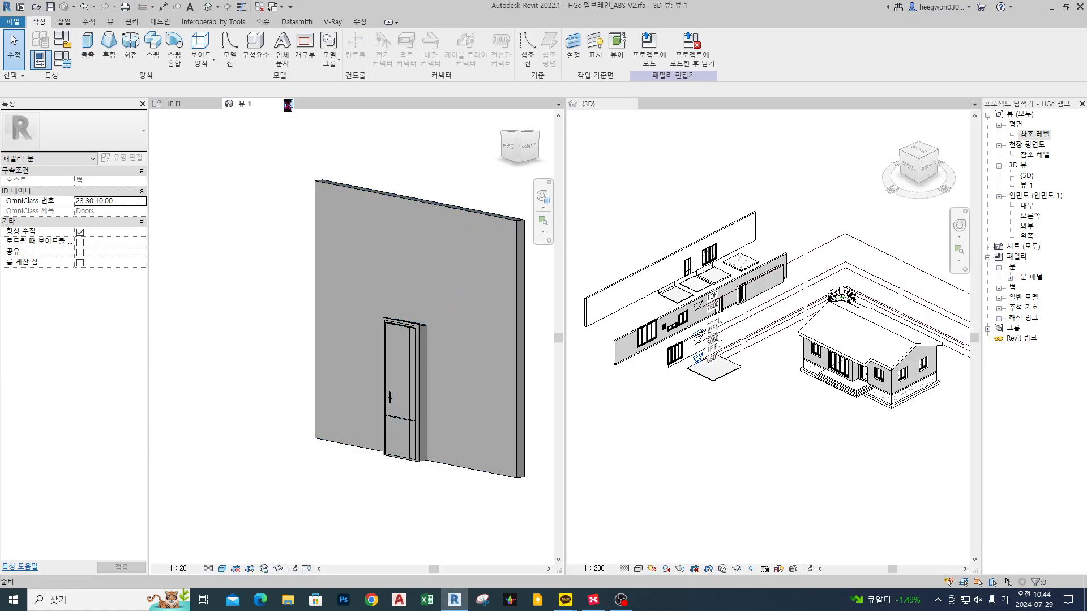
left_click(512, 308)
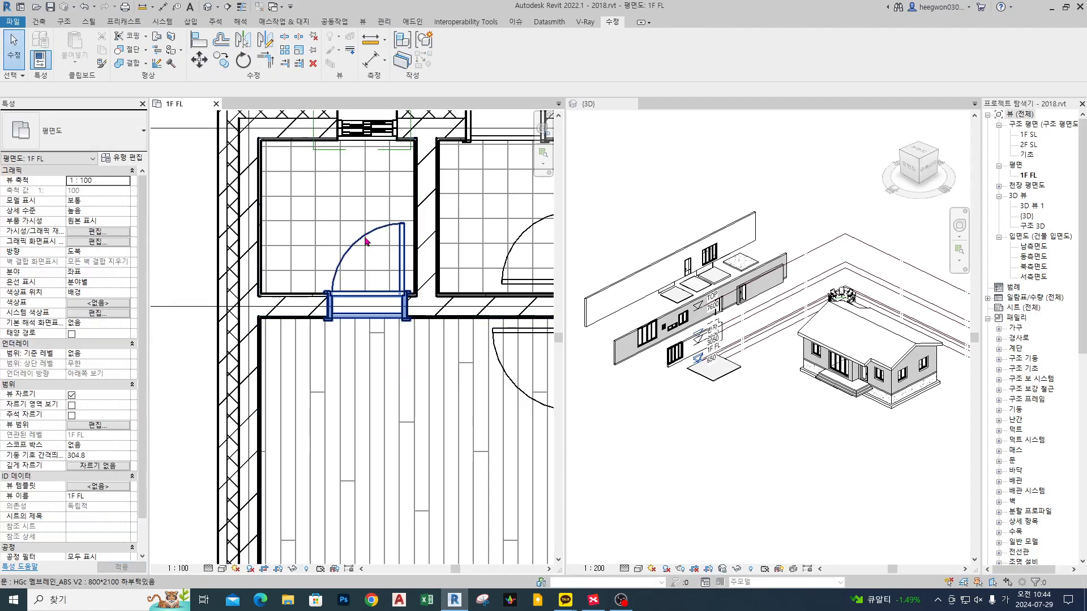
Flip the 800*2100 door of the tiled bathroom front to back and back again, and test its left-right flip with its flip controls.
left_click(365, 242)
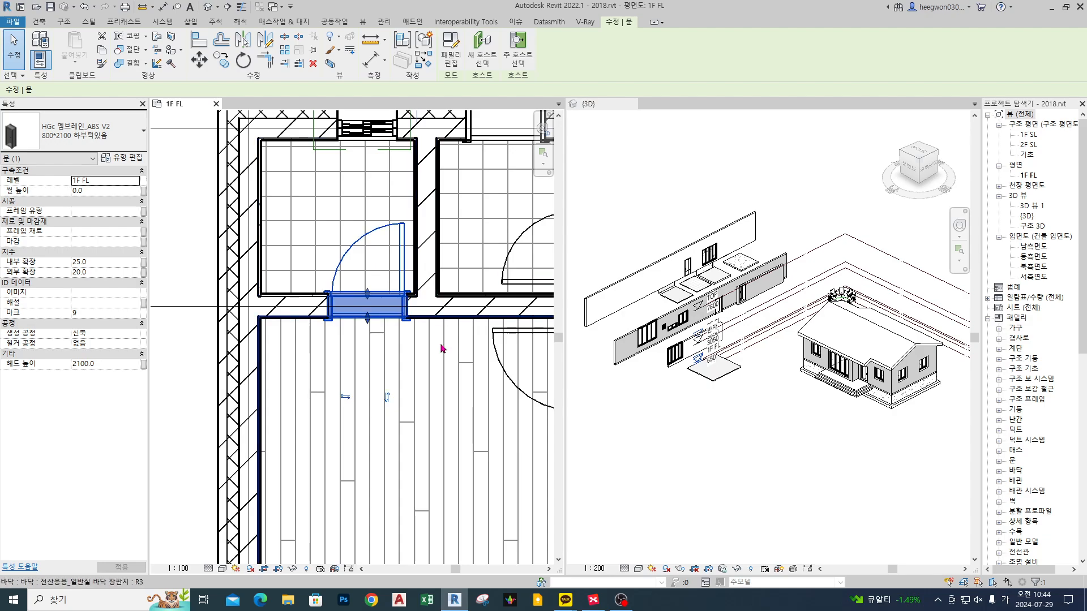
left_click(387, 397)
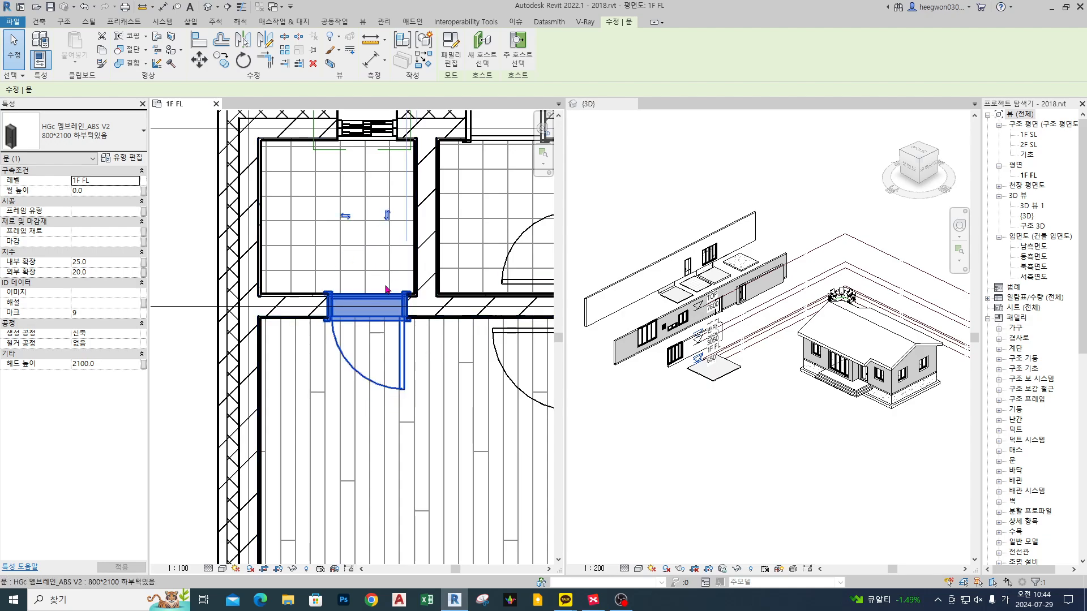
left_click(388, 215)
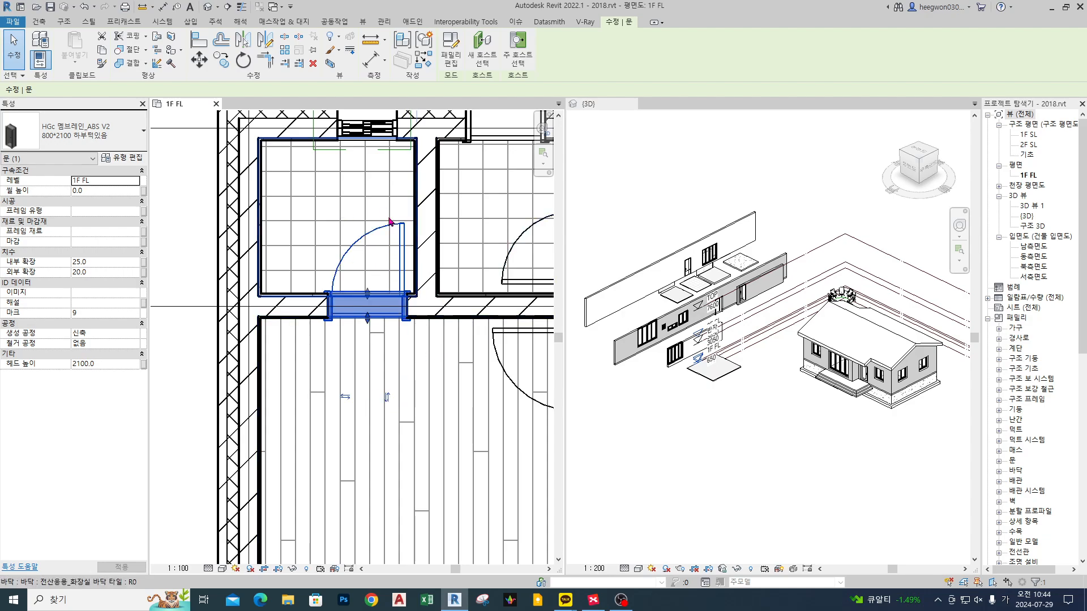
left_click(347, 398)
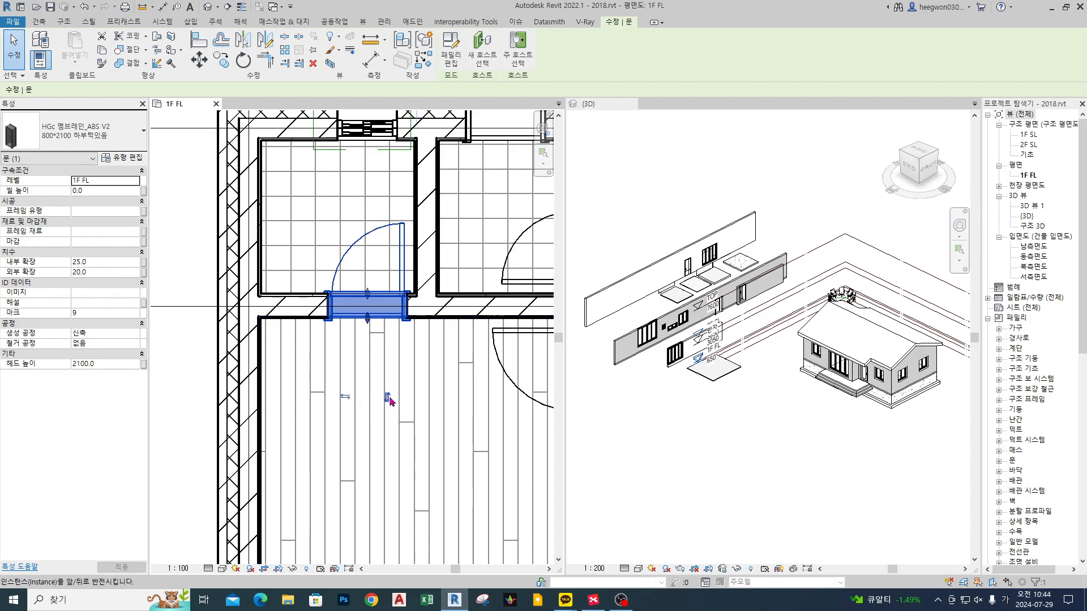
Cycle the selected bathroom door through its flipped orientations, ending with it opening into the wood-floored room and its leaf near the partition.
key("space")
key("space")
key("space")
key("space")
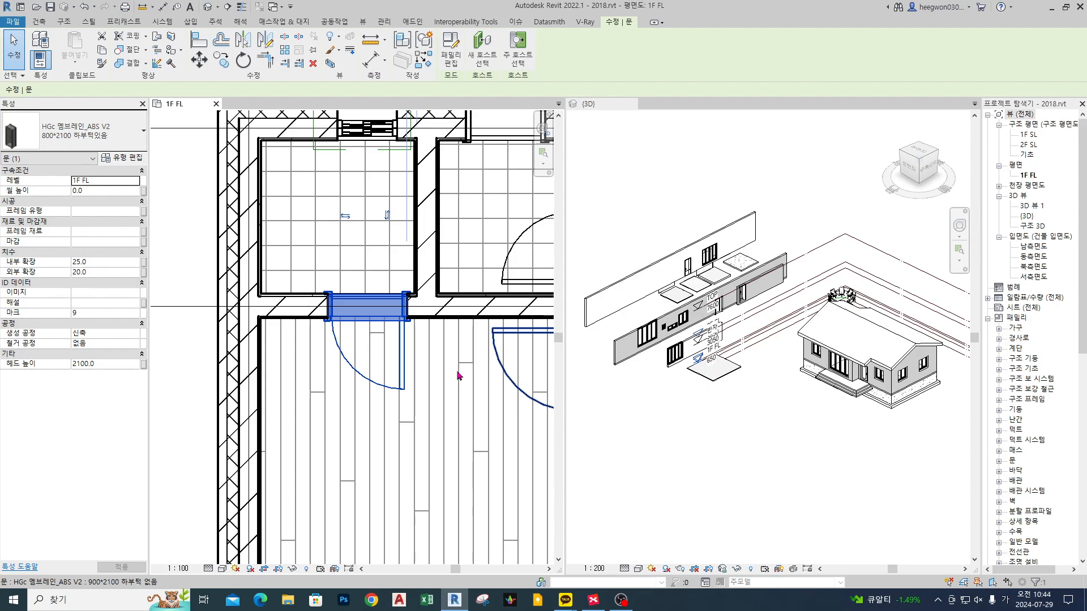
key("space")
key("space")
key("space")
key("space")
key("space")
key("space")
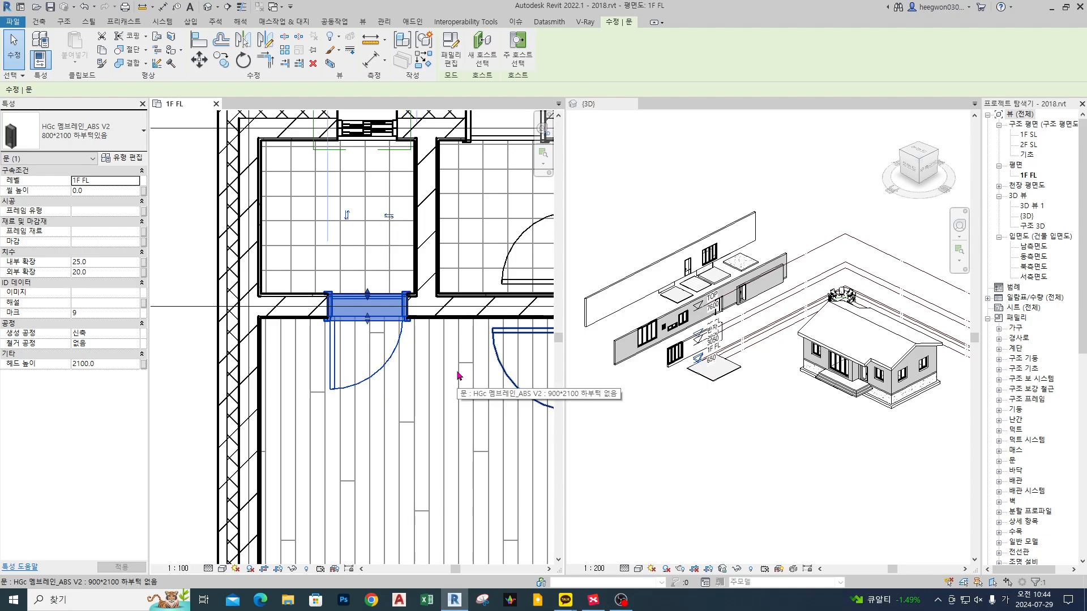
key("space")
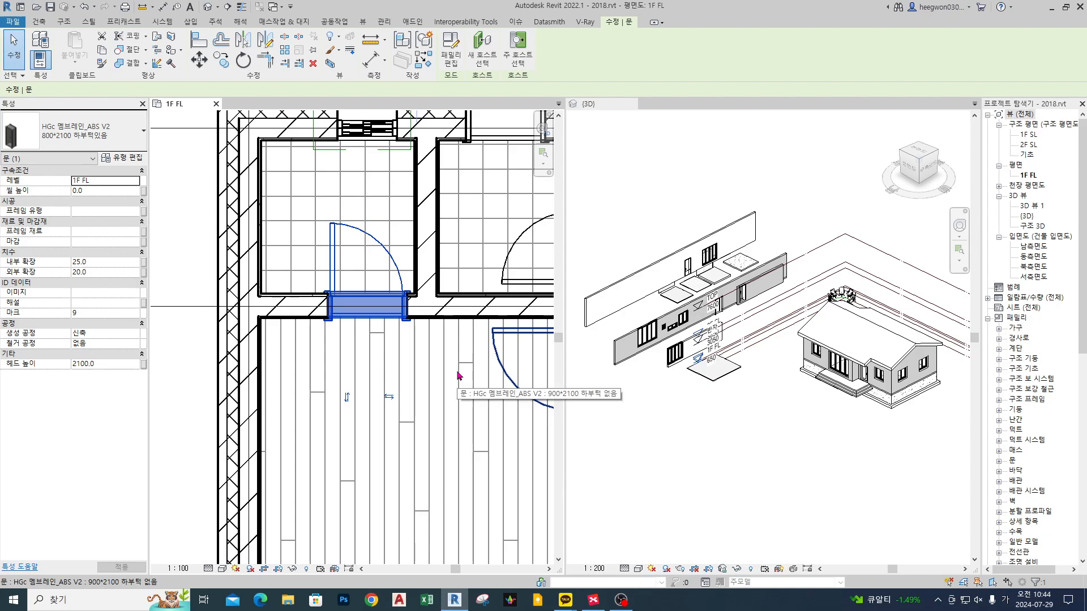
key("space")
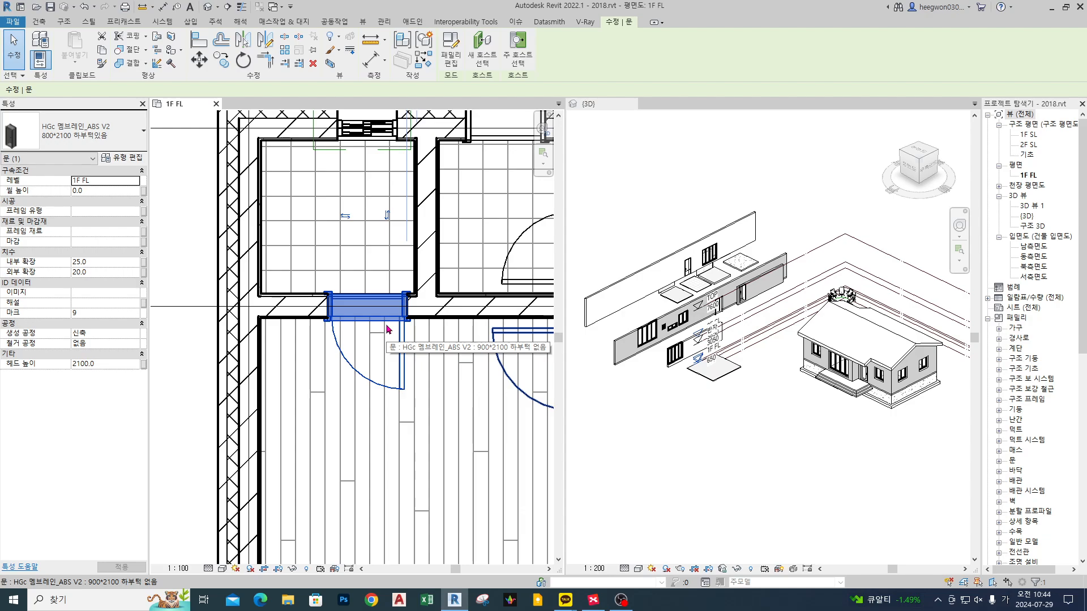
left_click(386, 324)
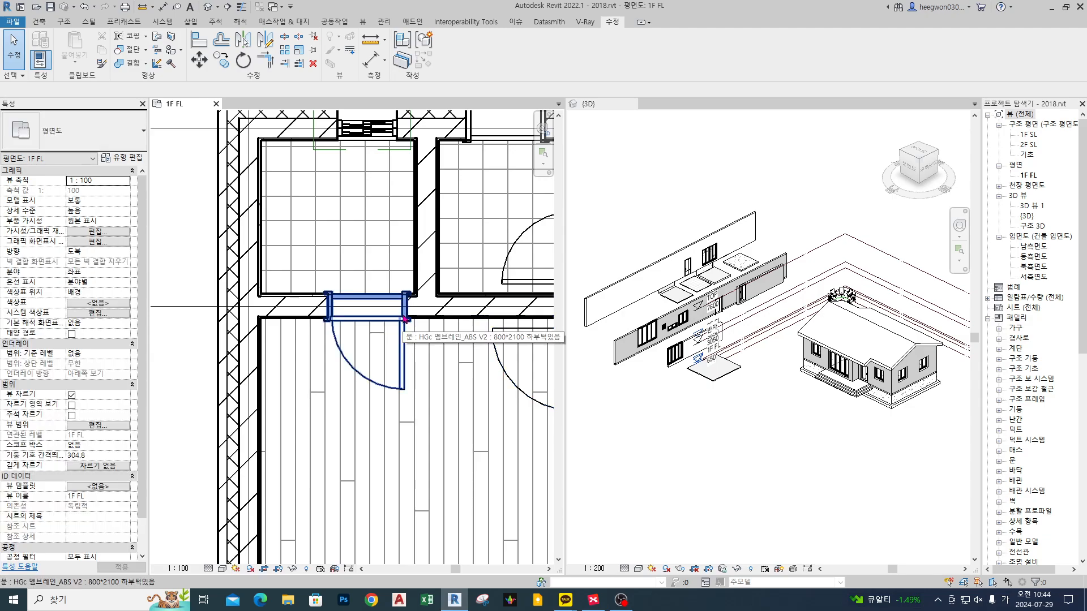
scroll(416, 357, "down", 1)
left_click(409, 367)
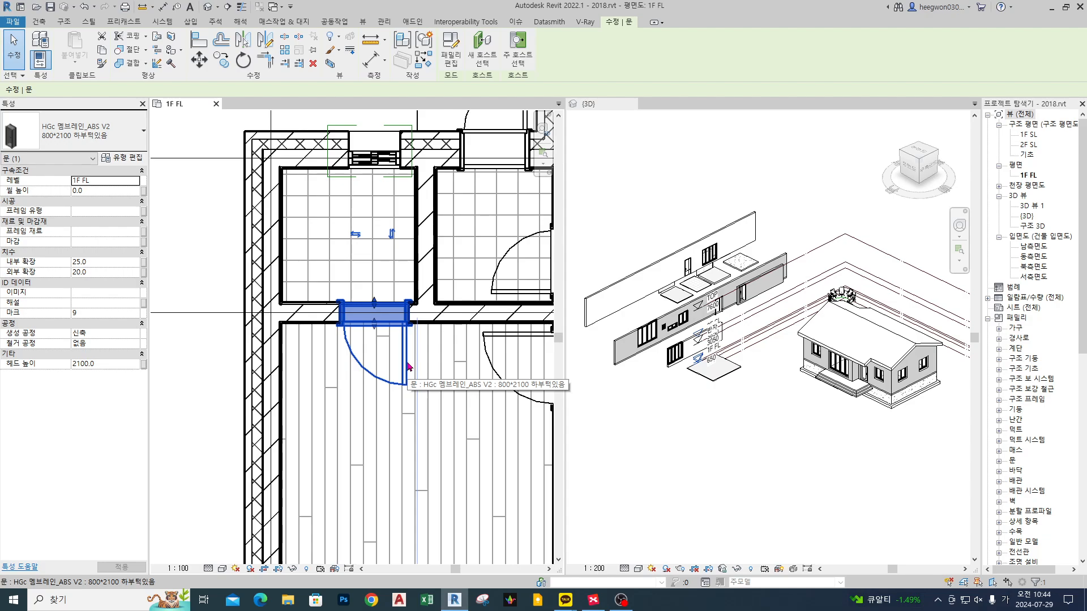
Try to draw a diagonal reference plane beside the chair outside the building, sloping down toward the bathroom's outer wall.
scroll(392, 334, "down", 3)
middle_click_drag(392, 334, 415, 432)
left_click(277, 232)
middle_click_drag(290, 233, 290, 233)
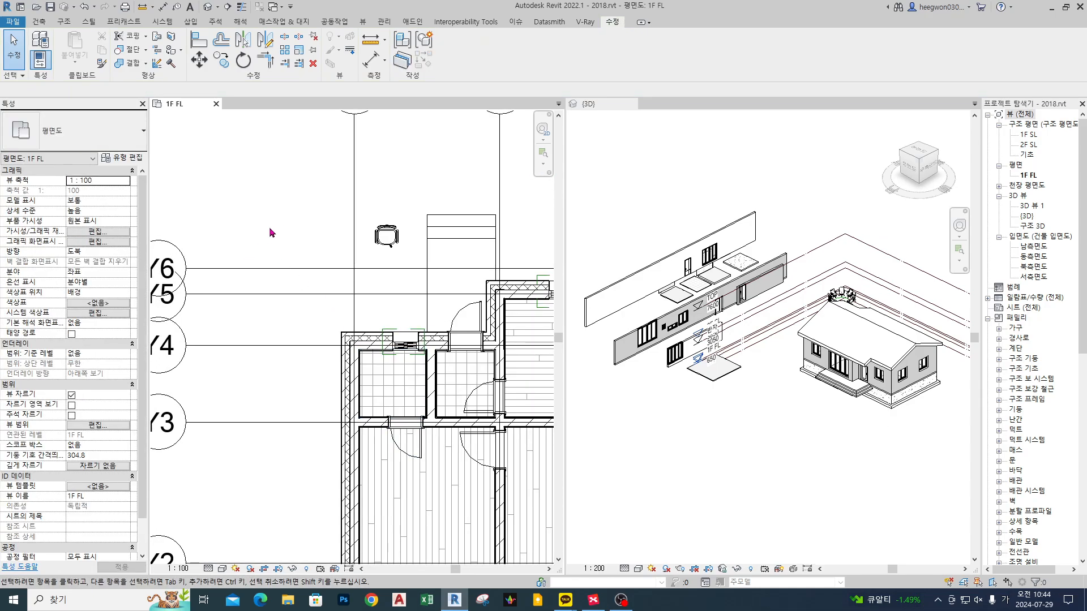
key("r")
key("p")
left_click(272, 205)
left_click(366, 311)
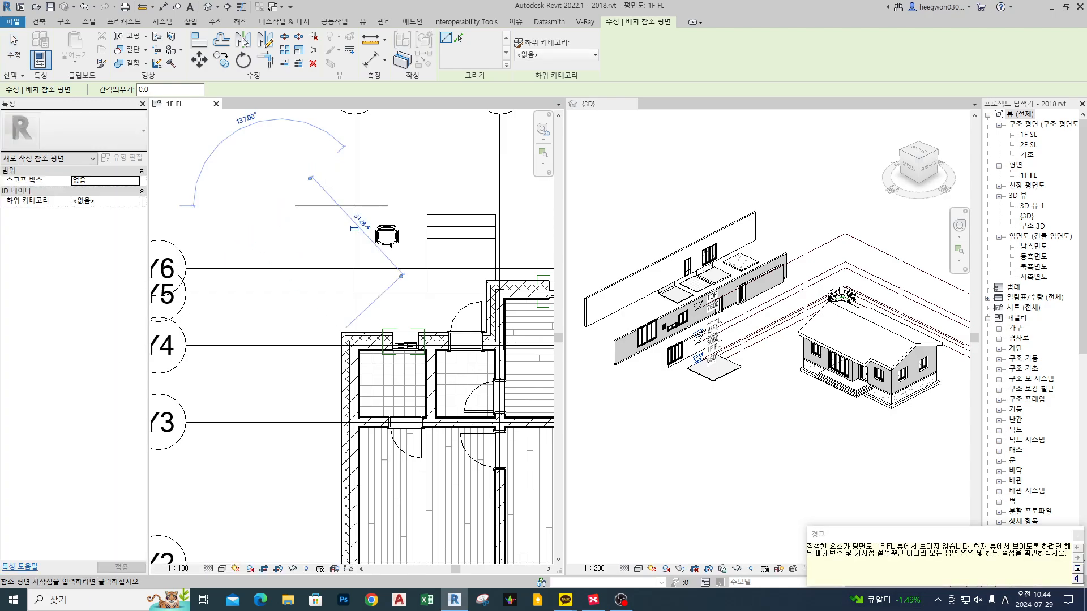
key("Escape")
key("Escape")
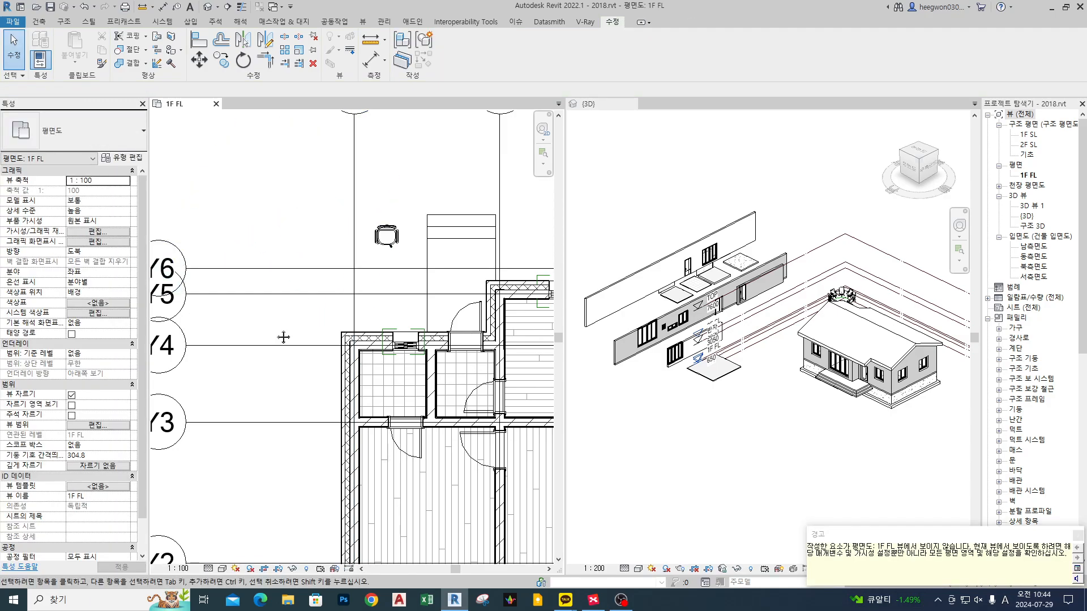
Draw a 45° reference plane diagonally across the building's corner at the tiled bathroom, rising toward the entrance steps.
key("r")
key("p")
left_click(302, 428)
left_click(455, 276)
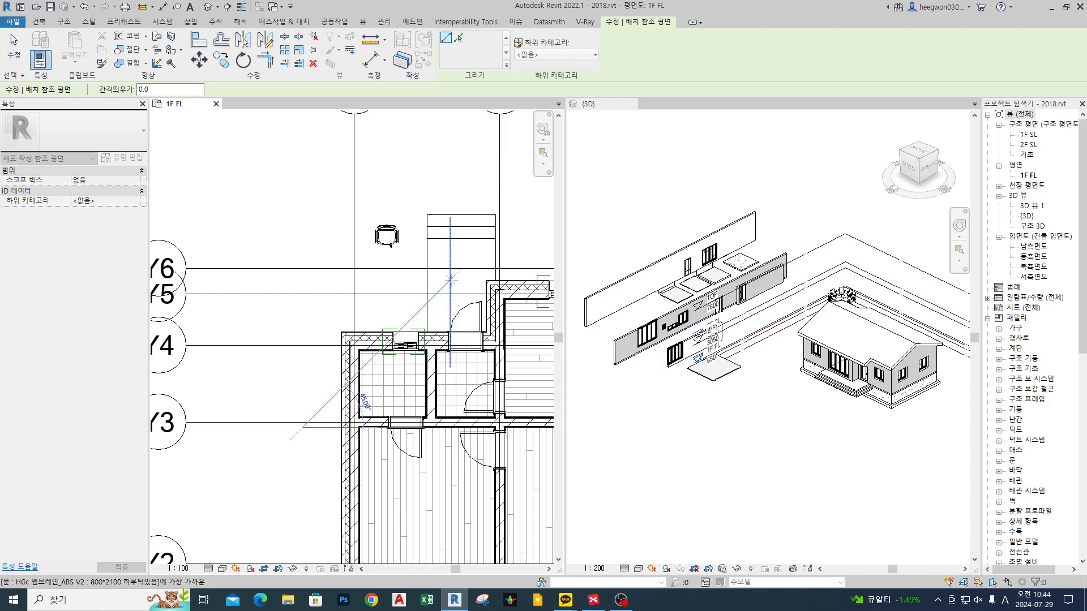
key("Escape")
key("Escape")
Place another 의자 chair above the bathroom window, rotated to align with the diagonal reference plane.
left_click(393, 243)
key("c")
key("s")
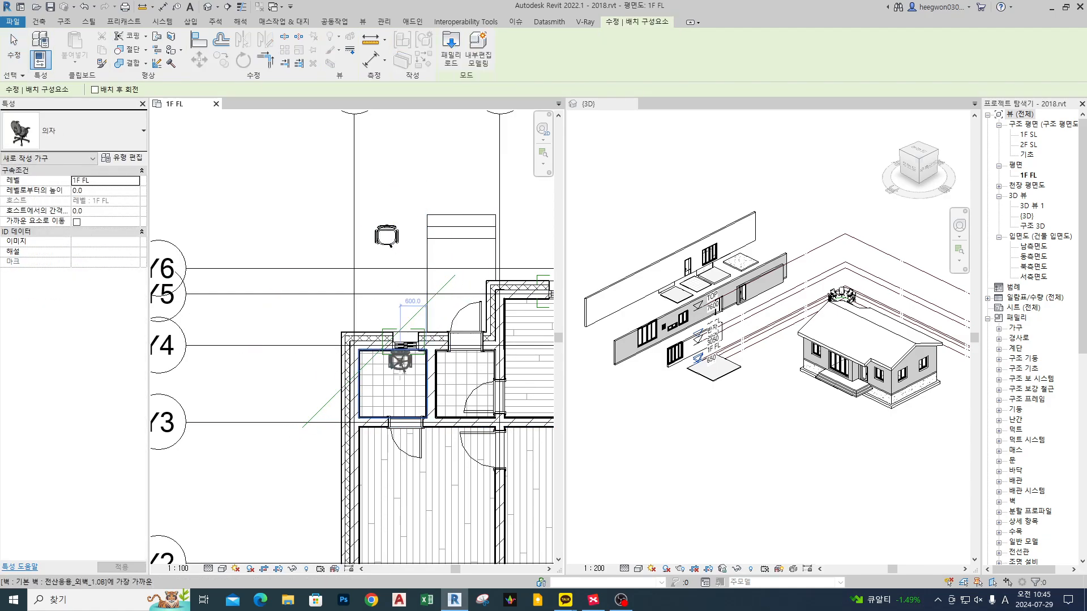
scroll(391, 272, "up", 4)
key("space")
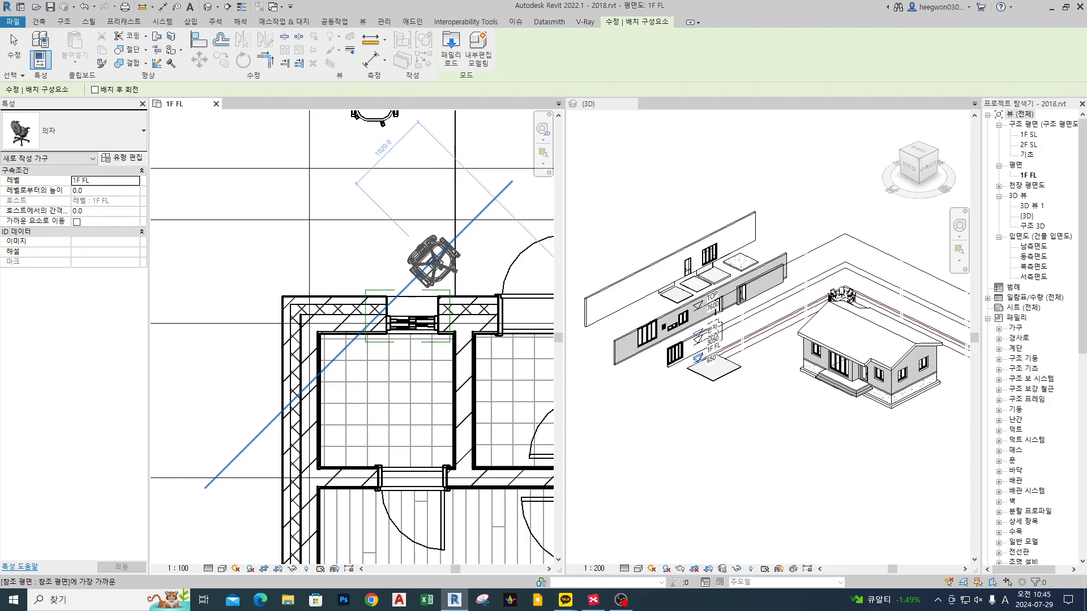
key("space")
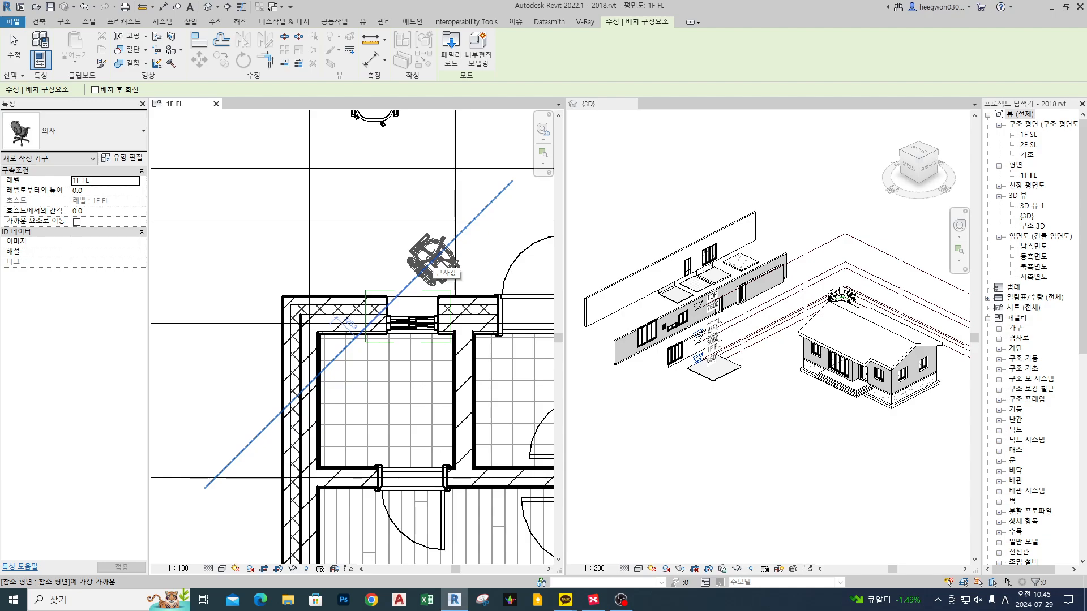
key("space")
key("space")
key("space")
key("space")
key("space")
key("space")
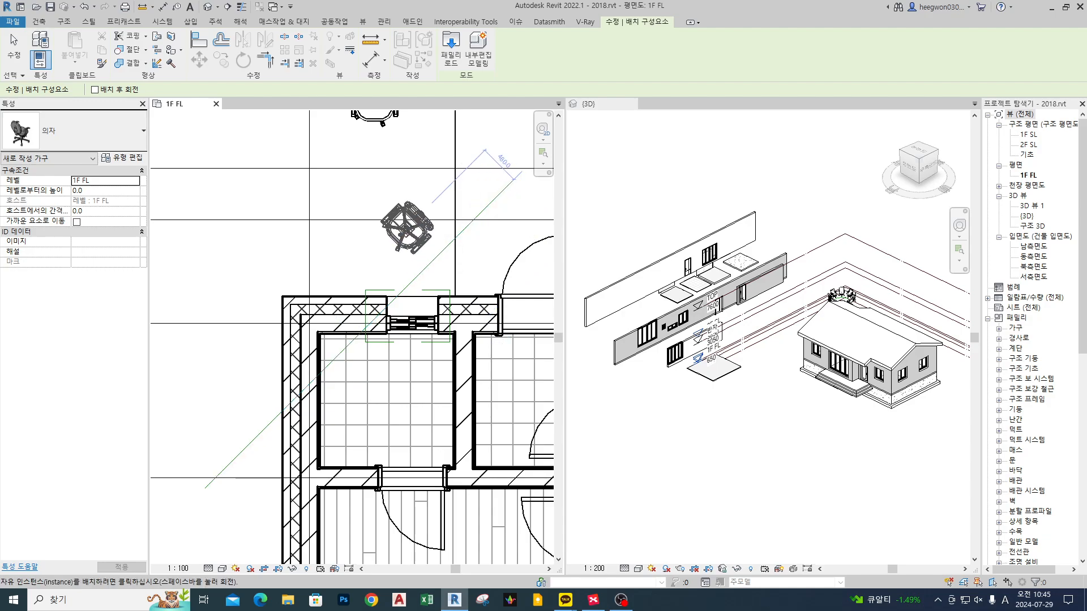
left_click(408, 235)
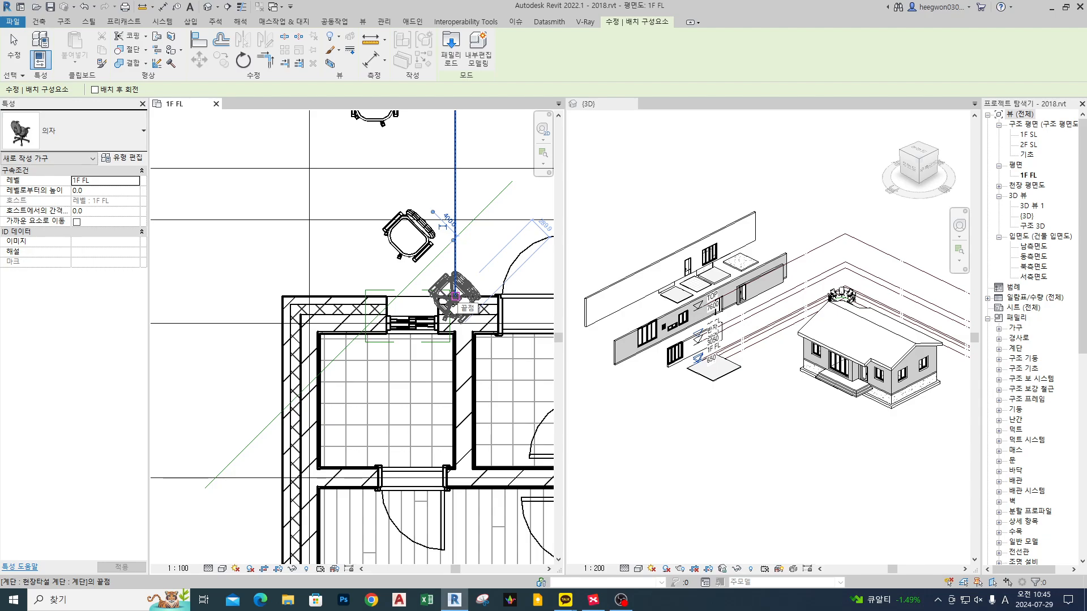
key("Escape")
key("Escape")
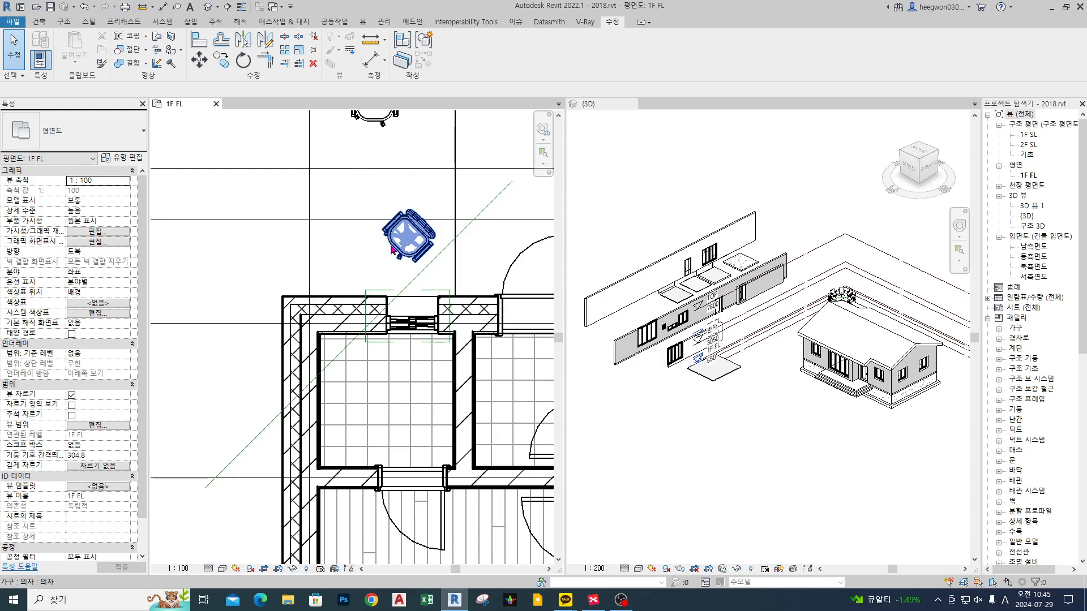
Delete the angled chair and the diagonal reference plane outside the bathroom.
middle_click_drag(401, 270, 402, 270)
left_click(409, 237)
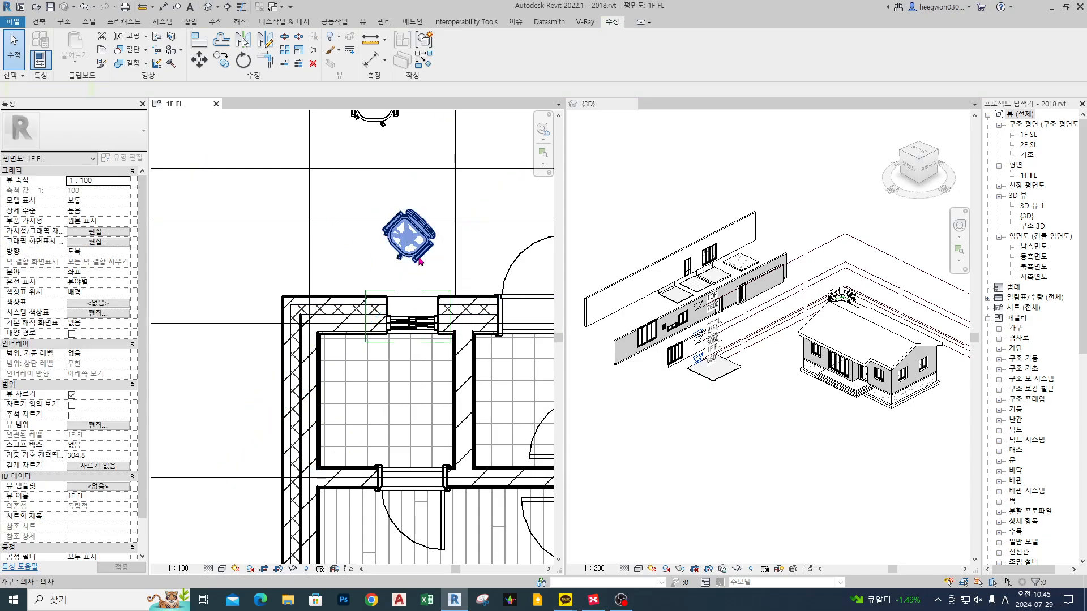
key("Delete")
middle_click_drag(387, 123, 386, 242)
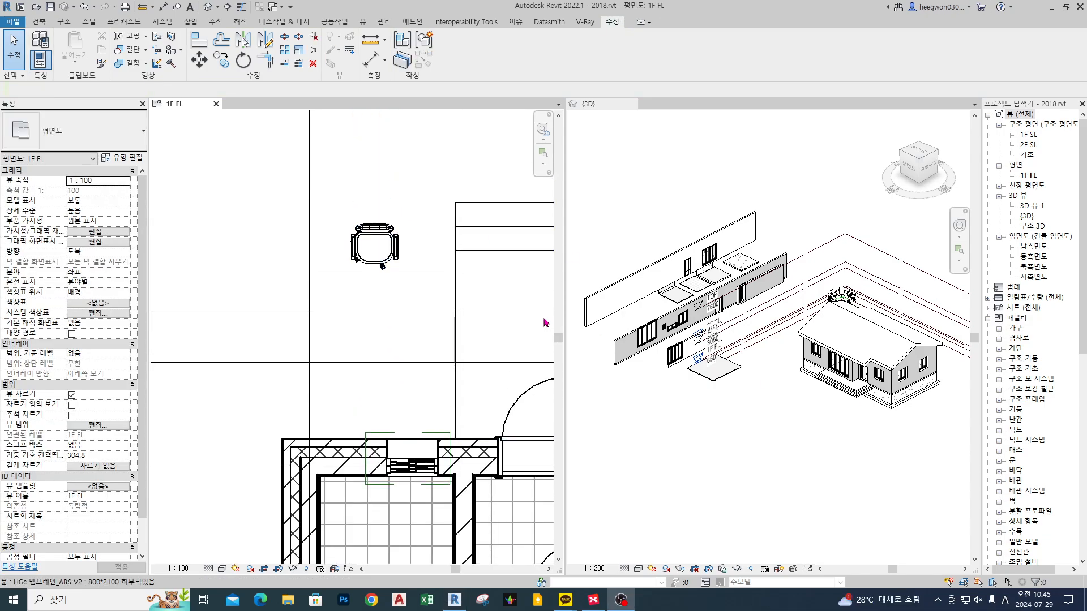
Draw a short vertical wall of the 전산응용_외벽_단열+적벽돌 type between the chair and the bathroom's outer wall.
scroll(339, 399, "up", 2)
left_click(332, 443)
scroll(340, 396, "down", 2)
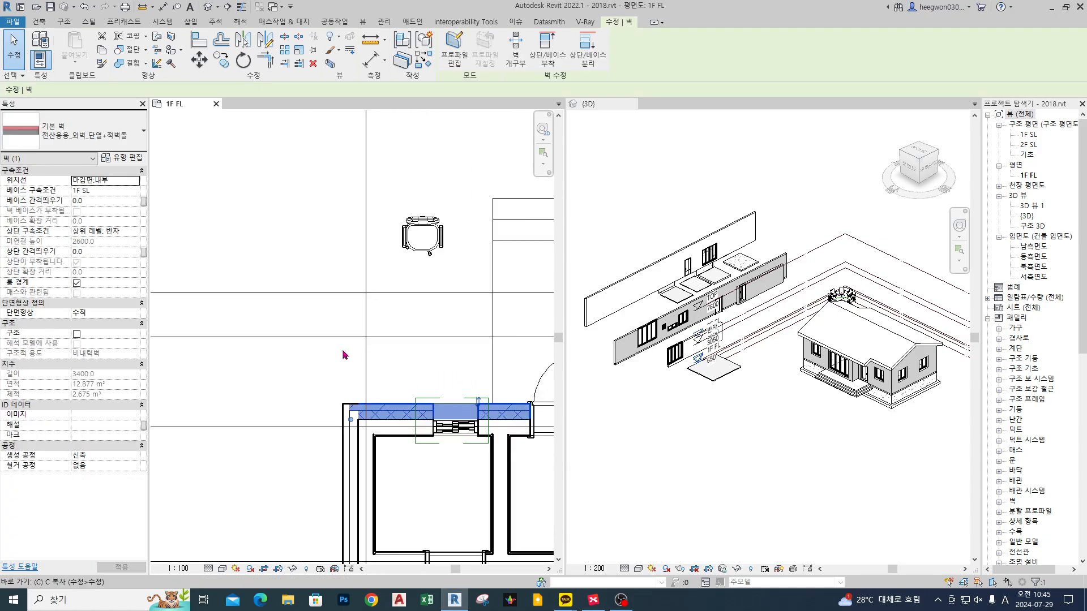
key("c")
key("s")
left_click(397, 367)
left_click(397, 281)
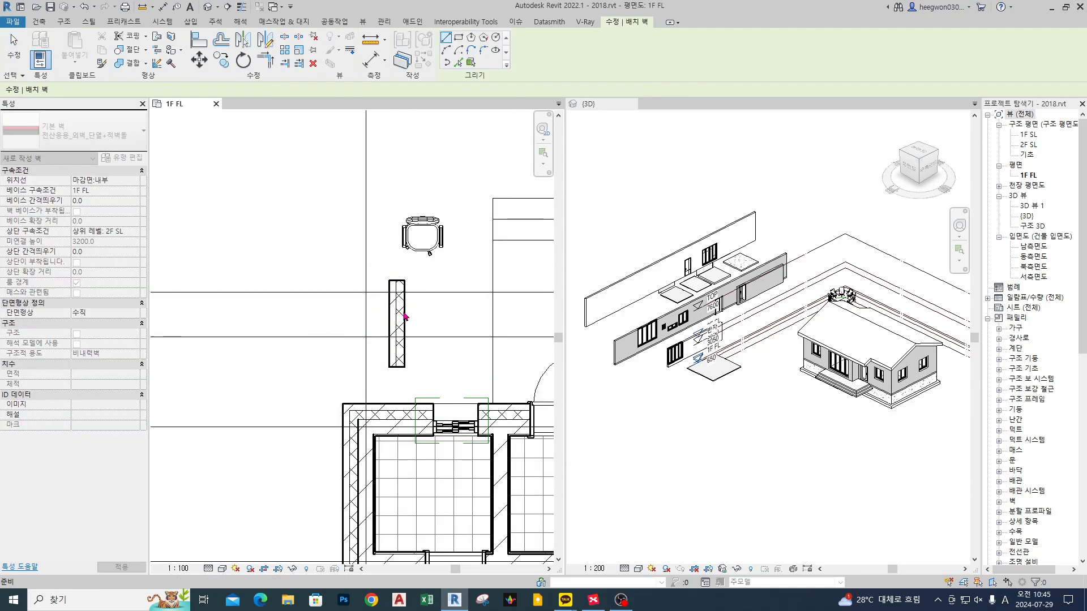
scroll(404, 308, "up", 5)
key("Escape")
key("Escape")
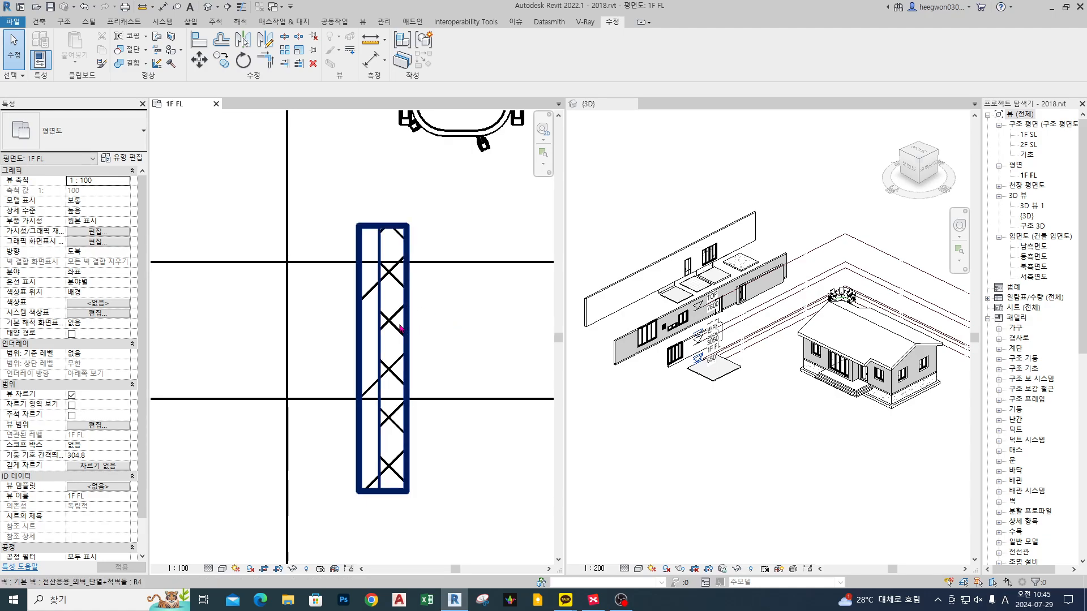
Draw a second parallel 전산응용_외벽_단열+적벽돌 wall about 760 mm long beside the first, flipped so its body faces the first wall.
left_click(400, 327)
scroll(417, 333, "down", 3)
key("c")
key("s")
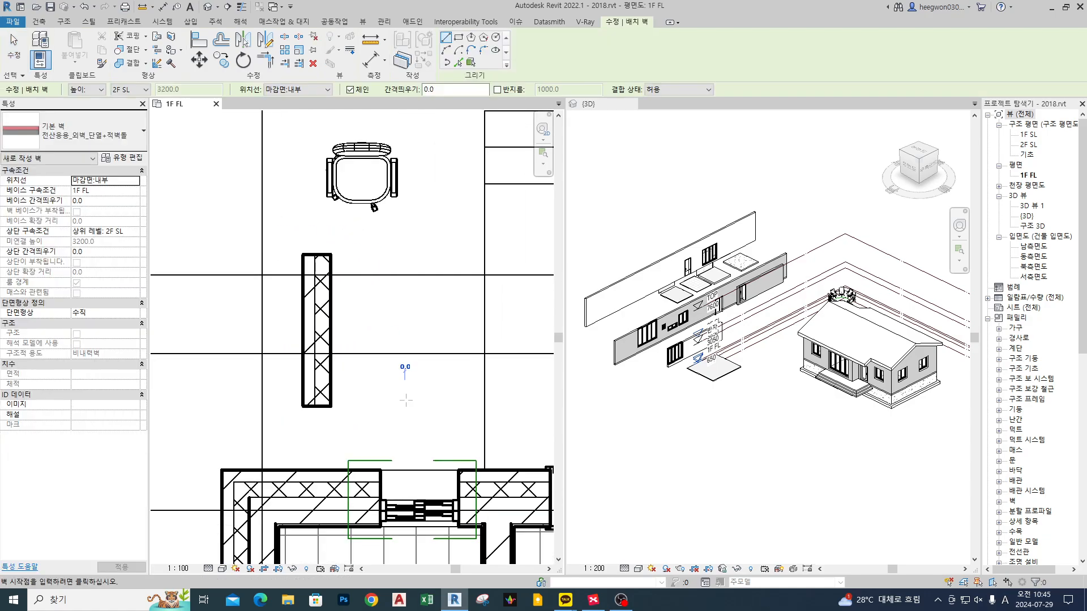
left_click(406, 400)
scroll(407, 304, "up", 2)
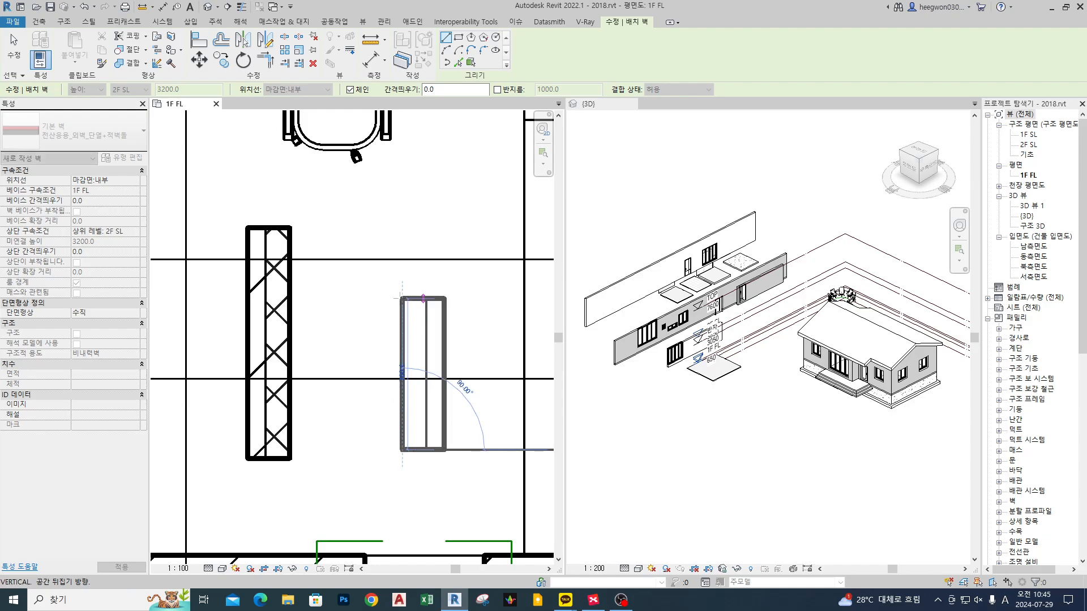
key("space")
key("space")
key("space")
key("space")
key("space")
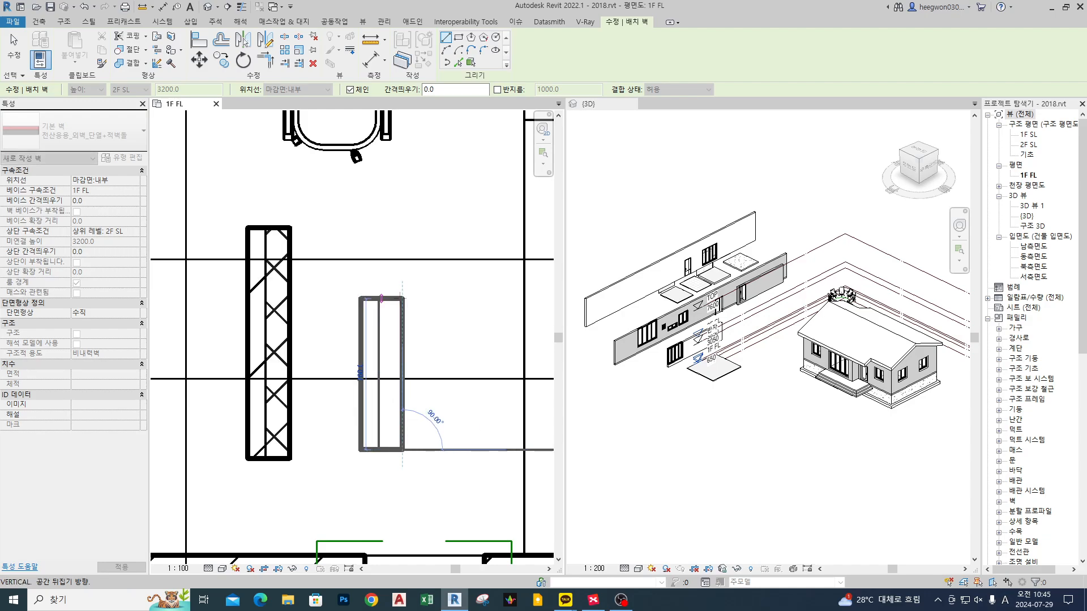
key("space")
key("space")
left_click(402, 298)
key("Escape")
key("Escape")
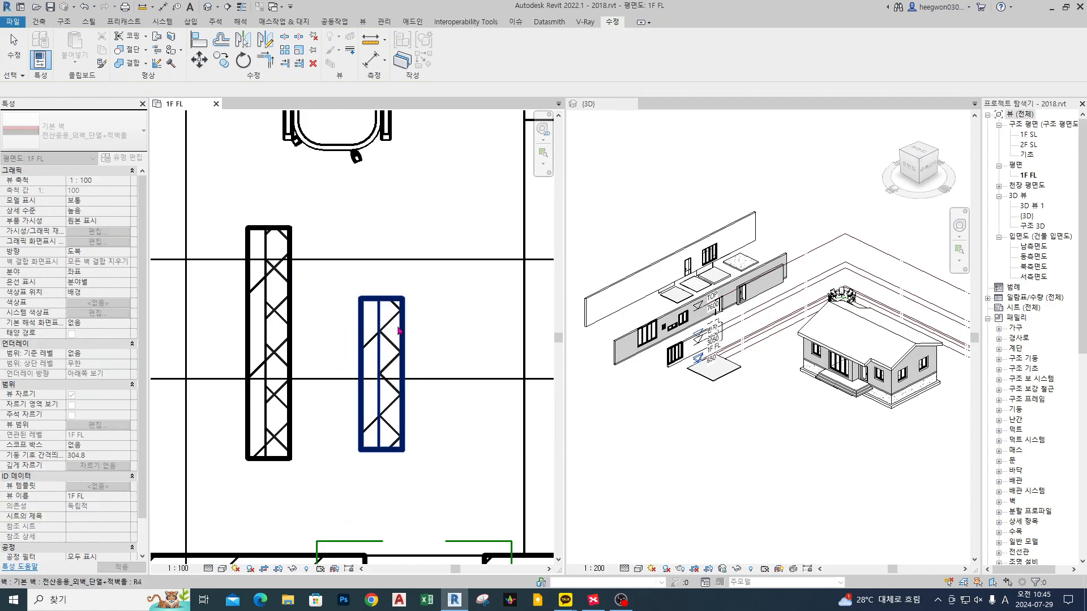
Flip the 760 mm wall's orientation back and forth, leave its body facing the neighbouring wall, and deselect it.
left_click(399, 331)
key("space")
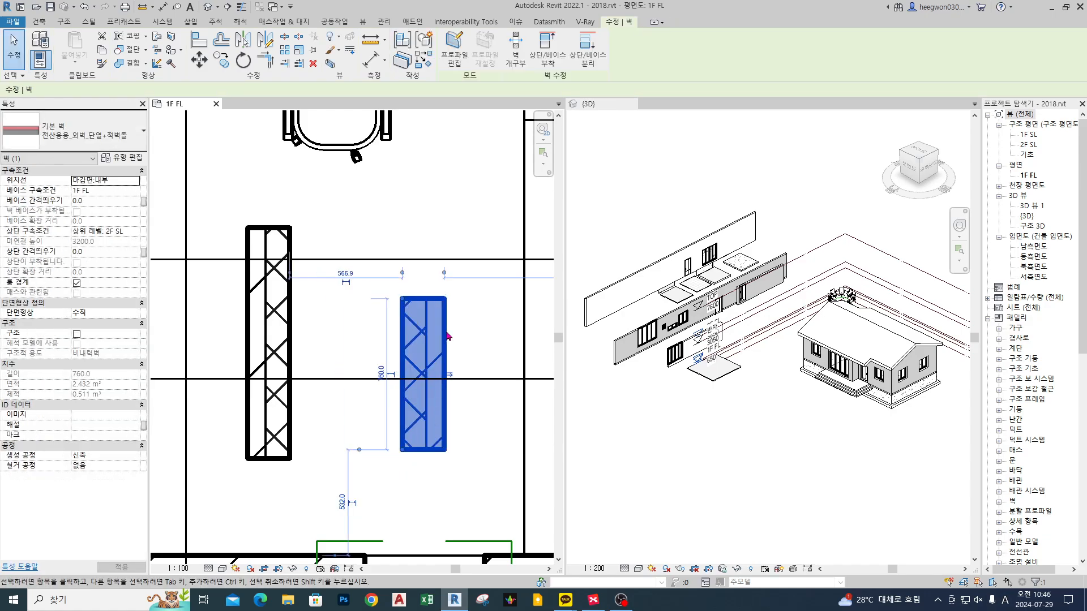
key("space")
key("space")
key("space")
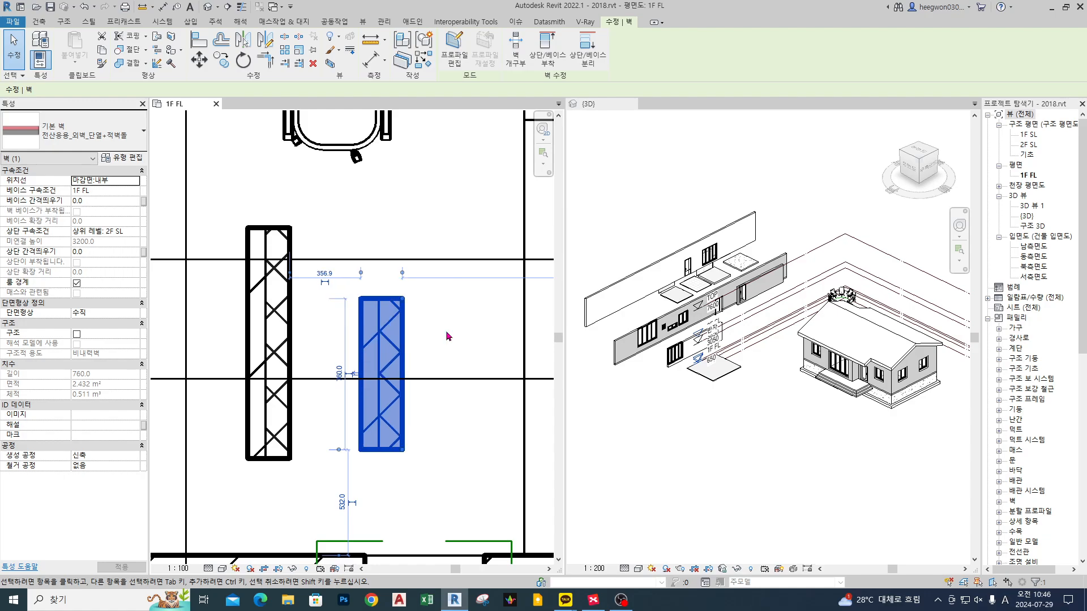
scroll(448, 337, "up", 3)
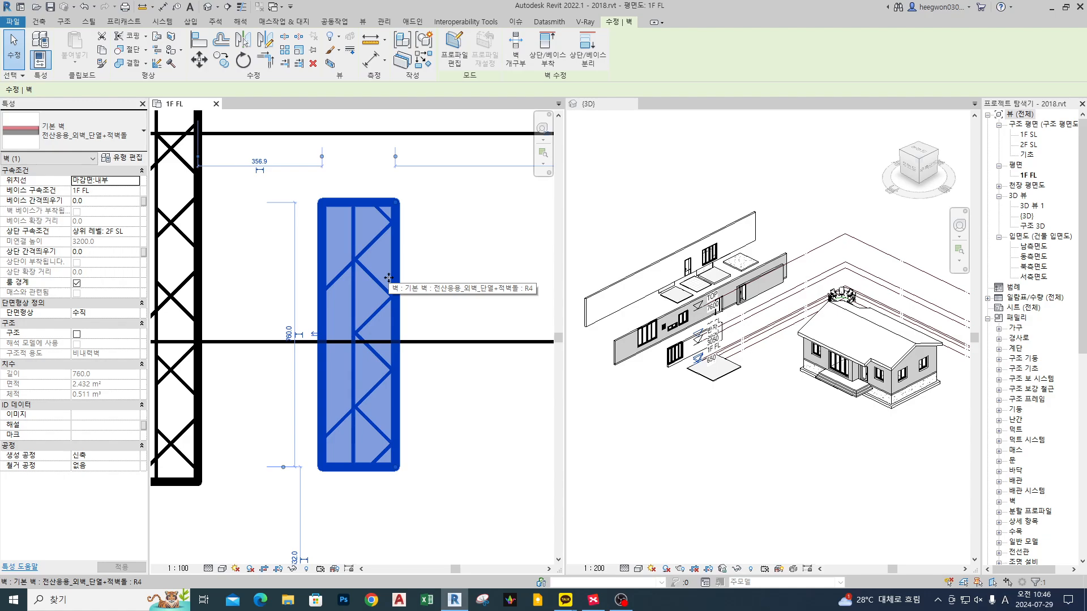
left_click(443, 251)
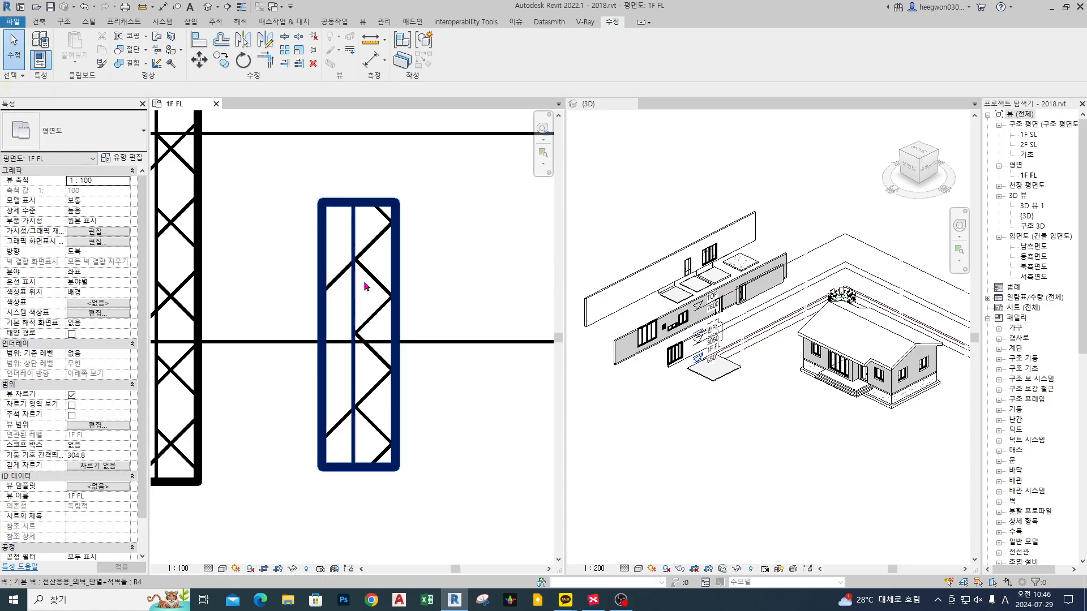
Draw a vertical reference plane along the 760 mm wall's interior finish face, extending past both wall ends.
left_click(365, 287)
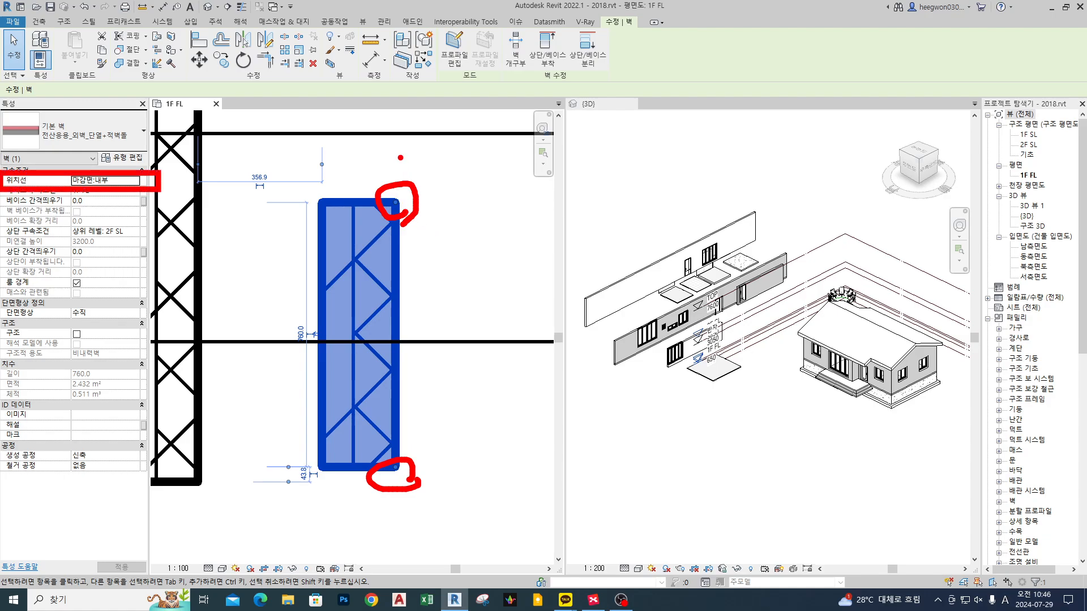
left_click_drag(400, 157, 400, 447)
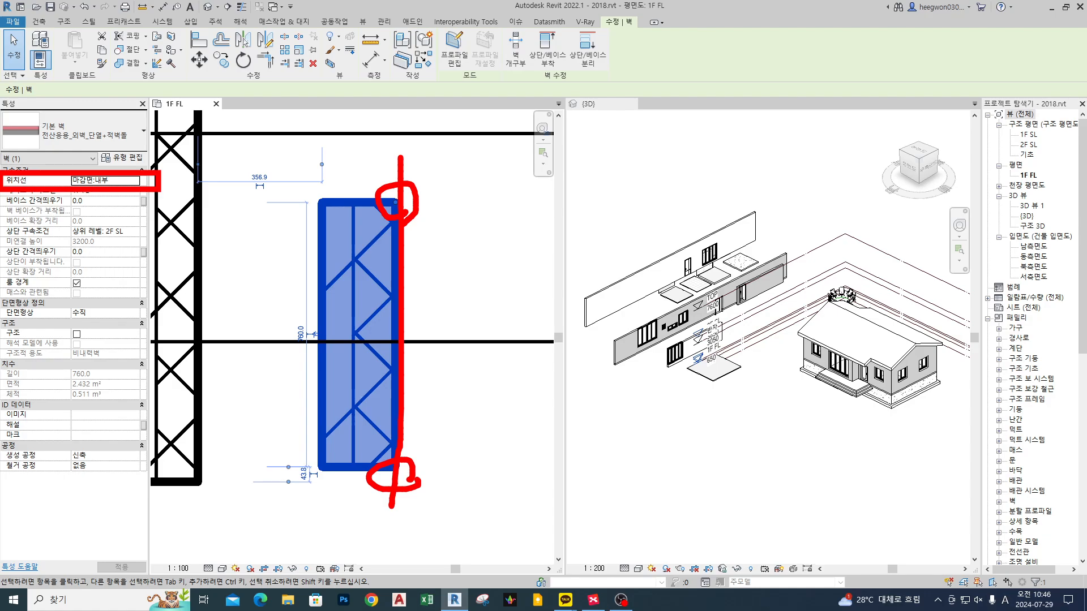
key("Escape")
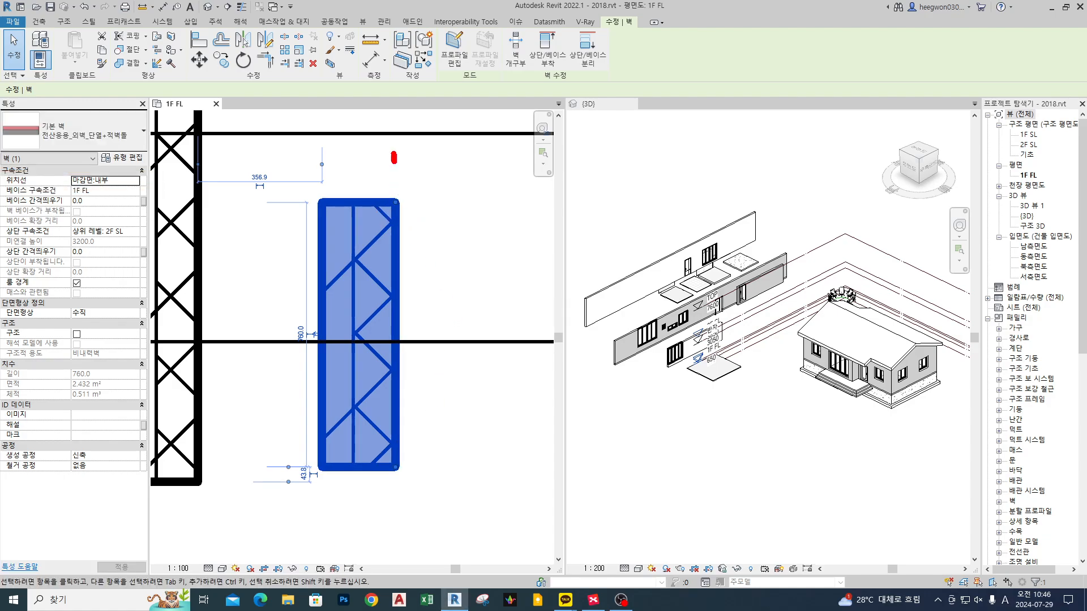
left_click_drag(394, 157, 395, 497)
key("Escape")
key("r")
key("p")
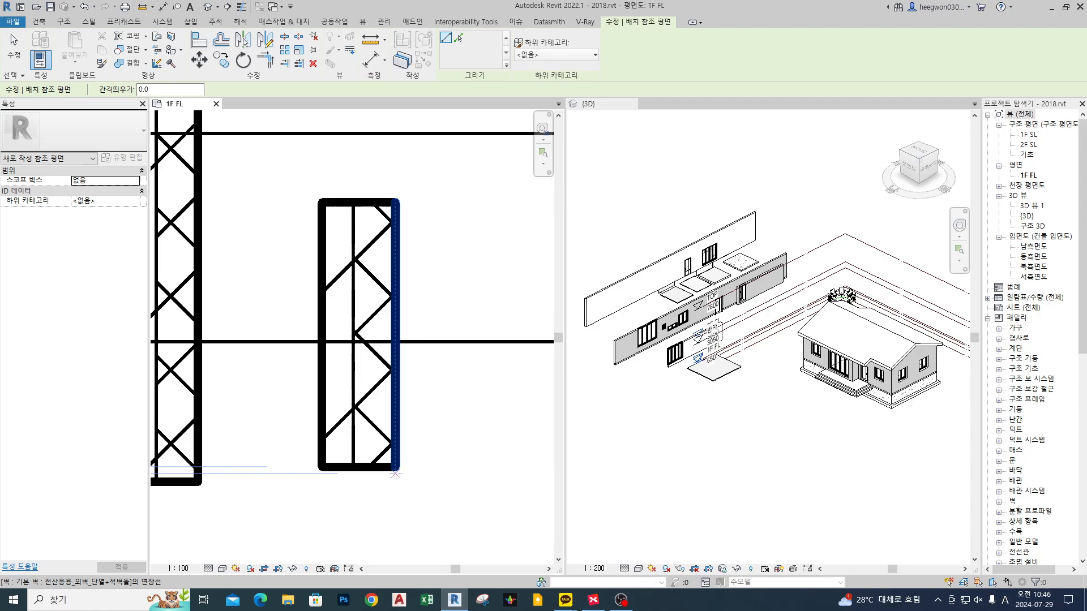
left_click(395, 475)
left_click(396, 149)
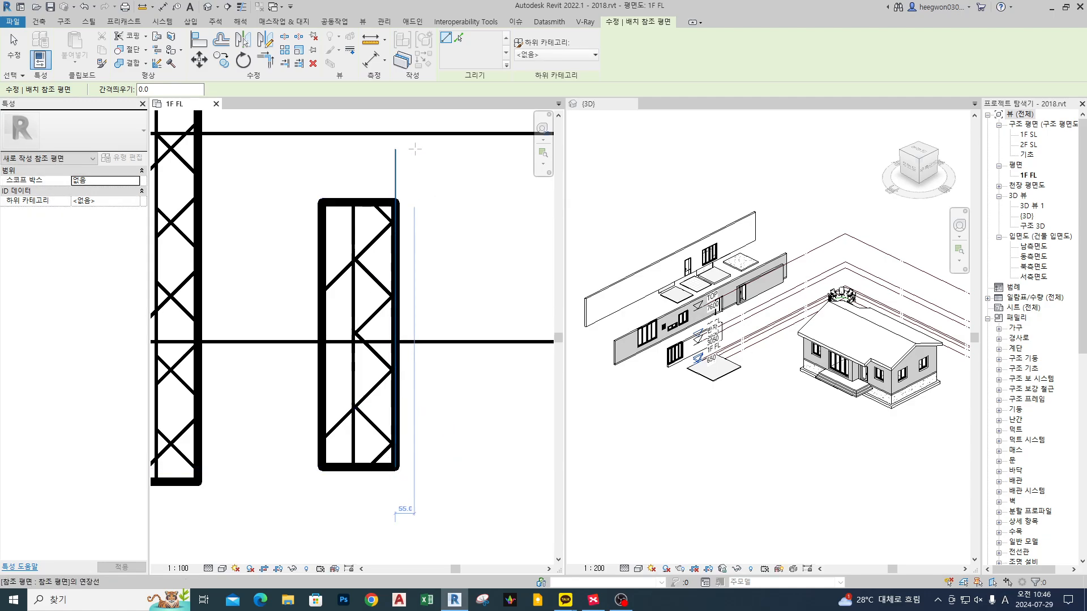
key("Escape")
Flip the 760 mm wall back and forth across the reference plane, then delete the plane.
left_click(371, 206)
key("space")
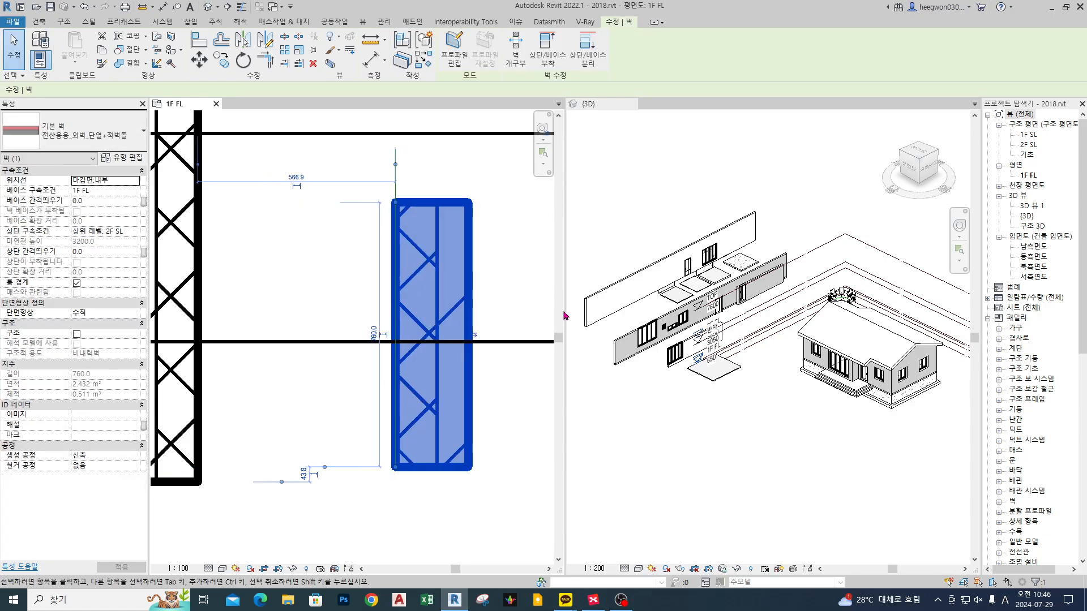
key("space")
key("space")
key("space")
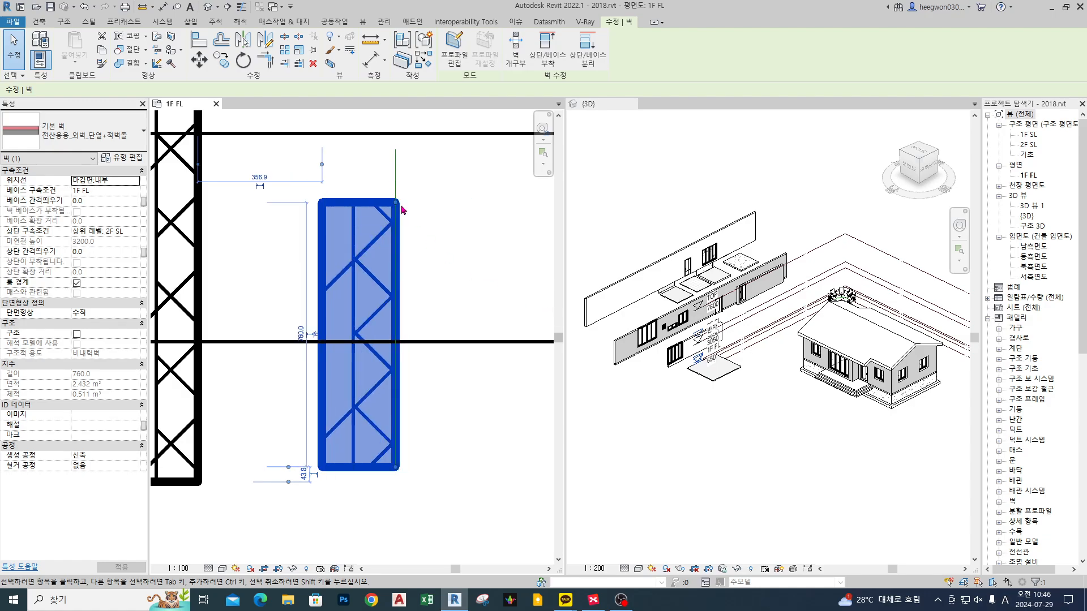
left_click_drag(417, 157, 346, 176)
key("Delete")
Set the 760 mm wall's location line to 벽 중심선 and check its end points.
left_click(385, 205)
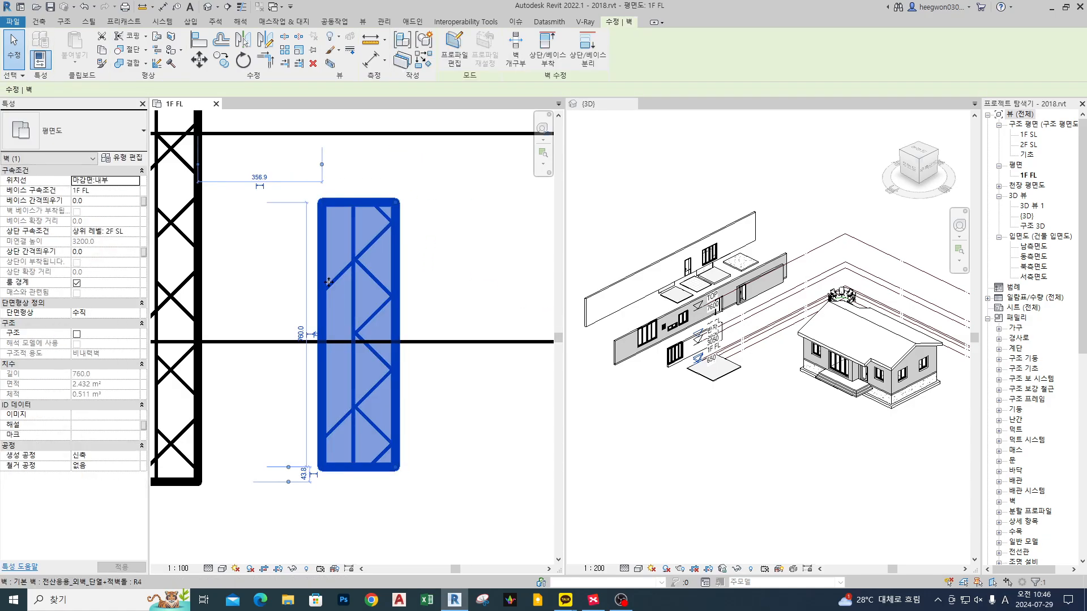
left_click(138, 180)
left_click(137, 180)
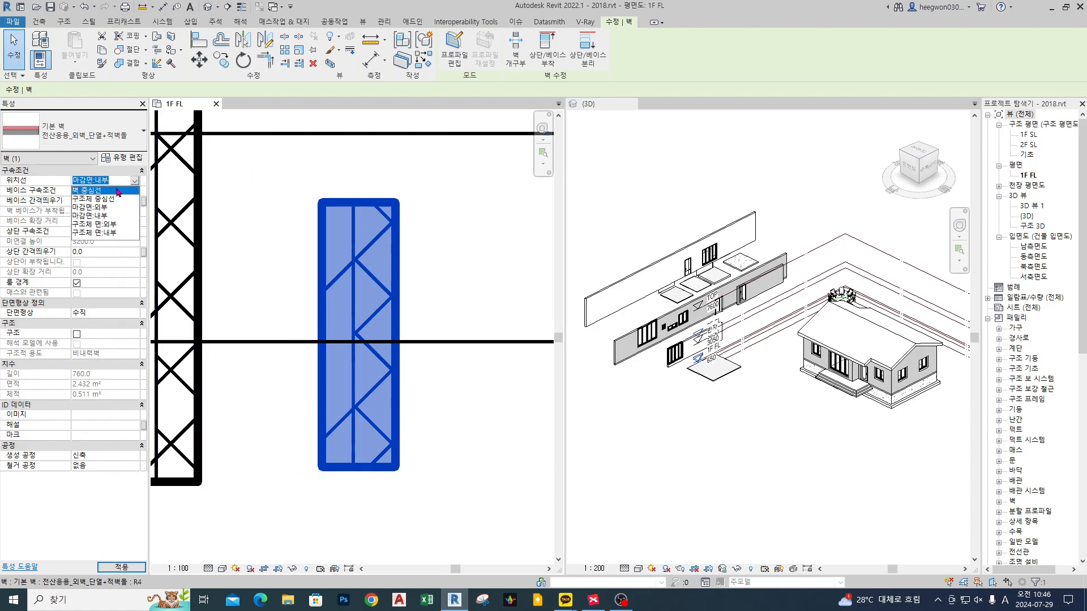
left_click(119, 193)
left_click(405, 185)
left_click(365, 212)
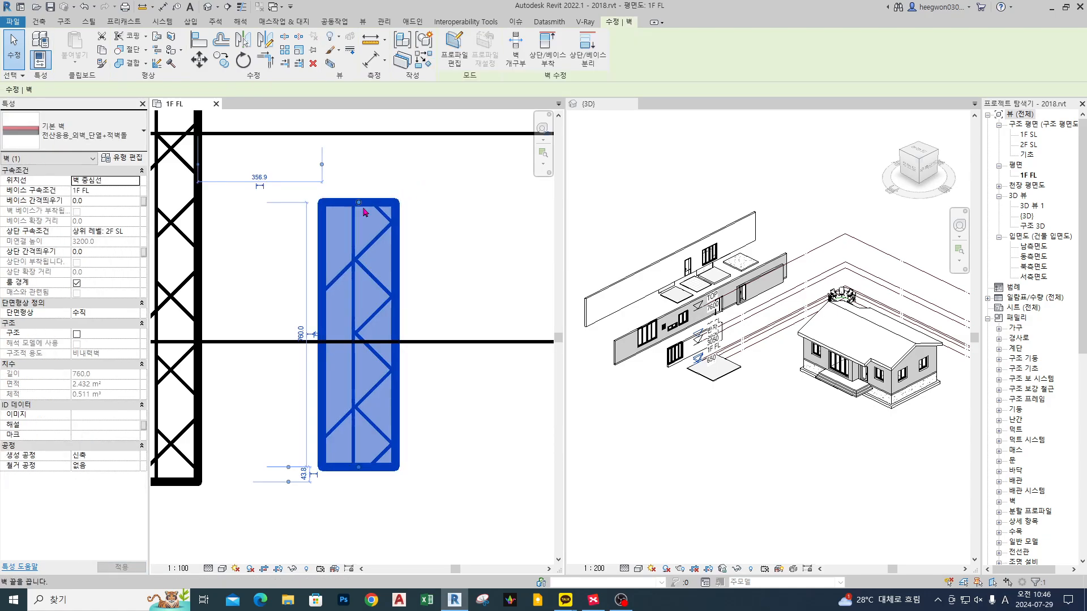
key("Escape")
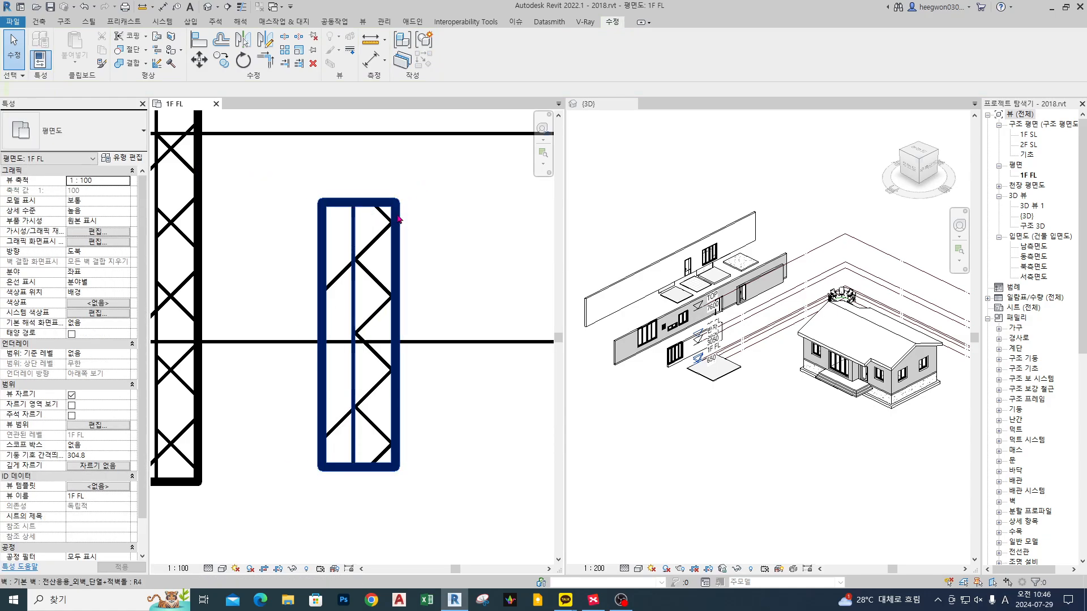
Draw a vertical reference plane along the centerline of the 760 mm wall, extending past both wall ends.
scroll(359, 209, "up", 2)
left_click(386, 242)
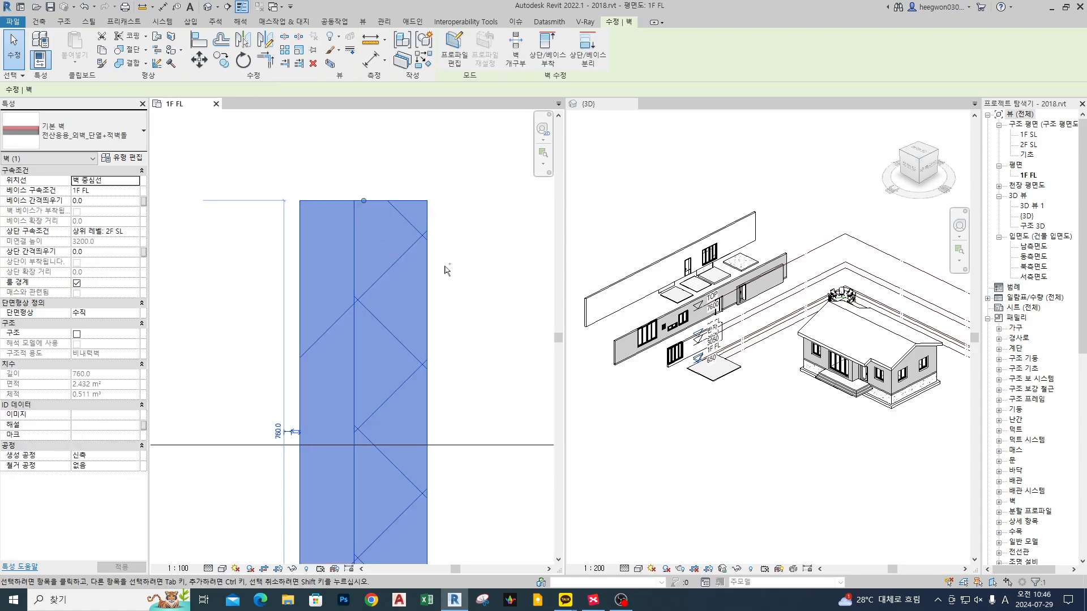
key("Escape")
scroll(367, 198, "down", 2)
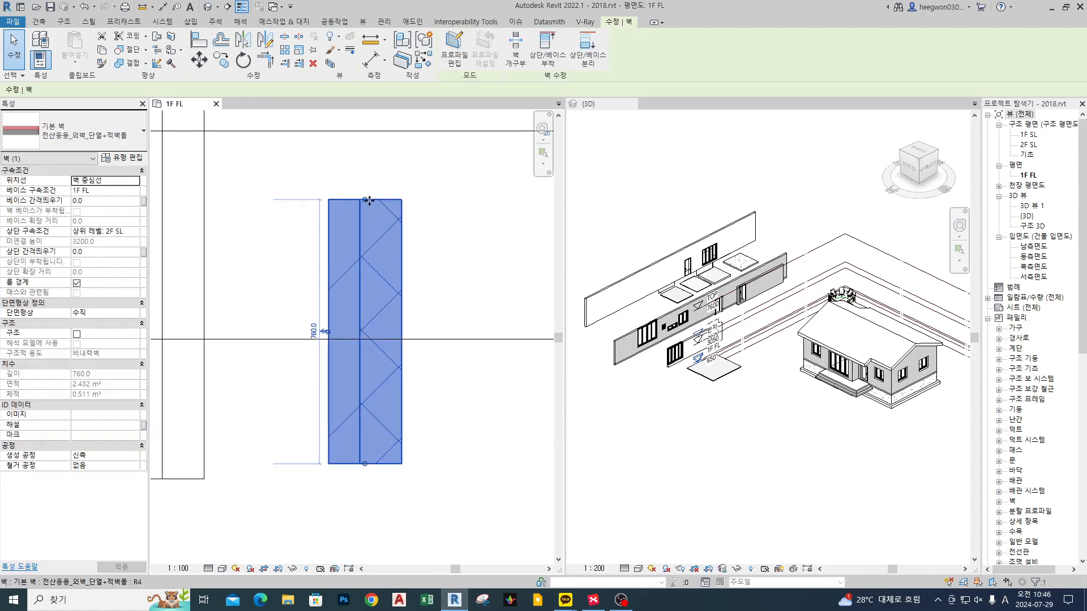
key("ctrl+2")
left_click_drag(367, 192, 366, 486, "shift")
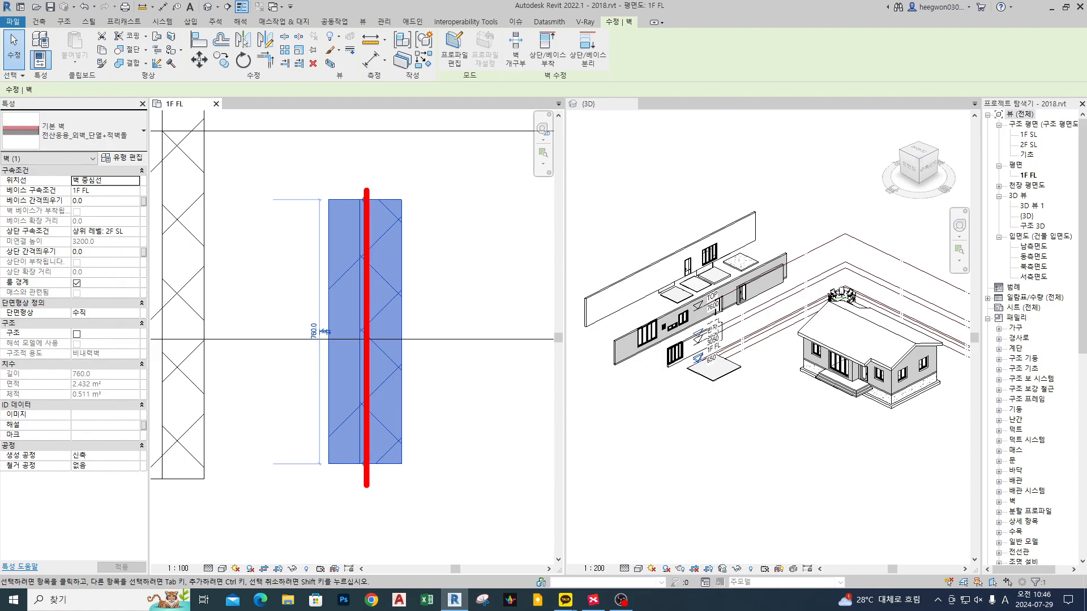
key("Escape")
key("r")
key("p")
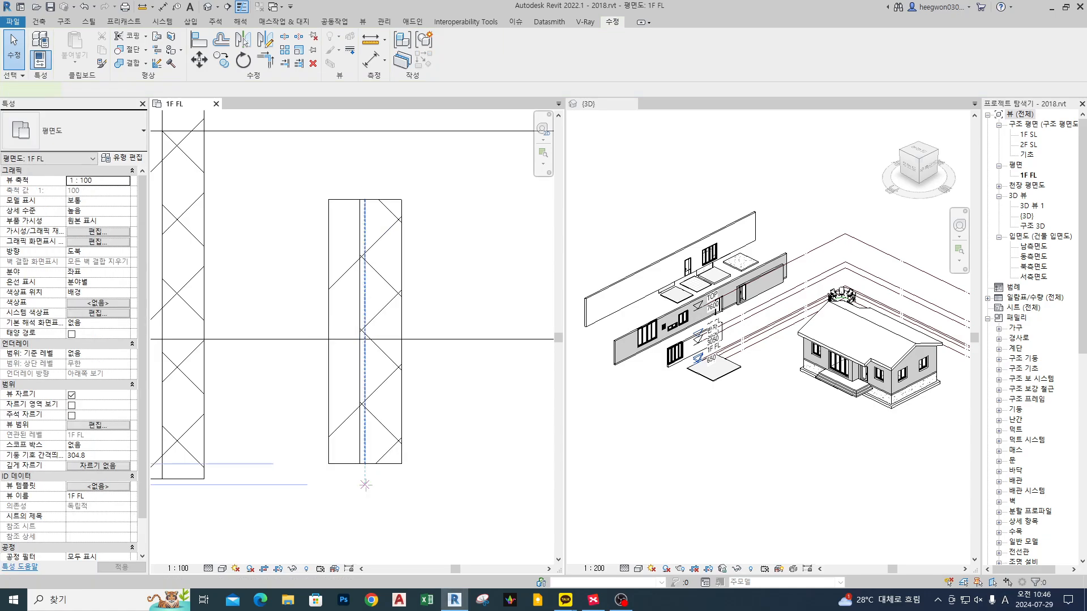
left_click(365, 485)
left_click(365, 159)
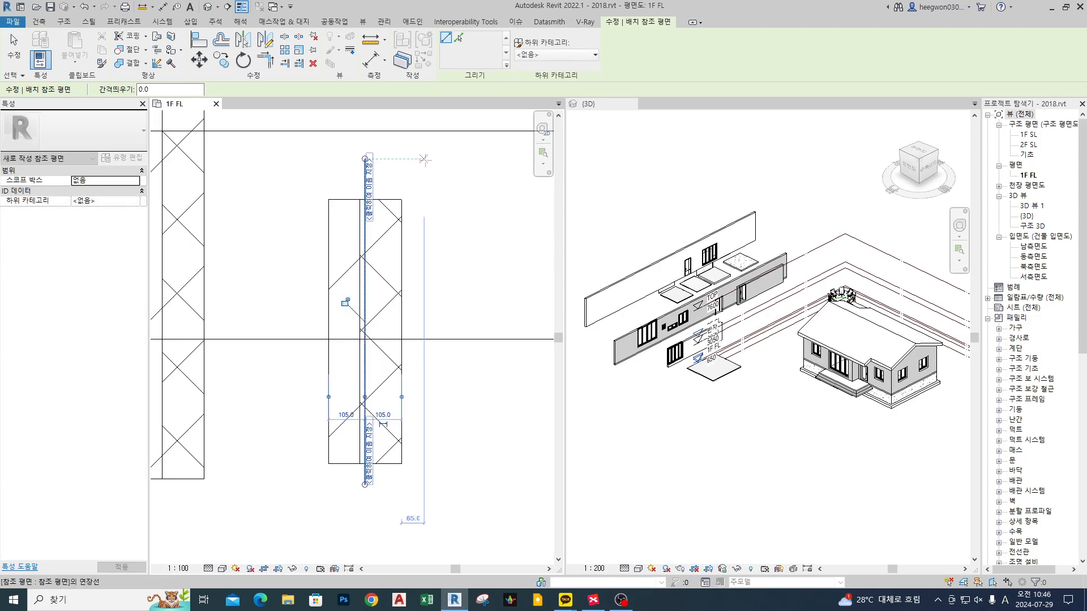
key("Escape")
Flip the 760 mm wall about its centerline and back again.
left_click(411, 239)
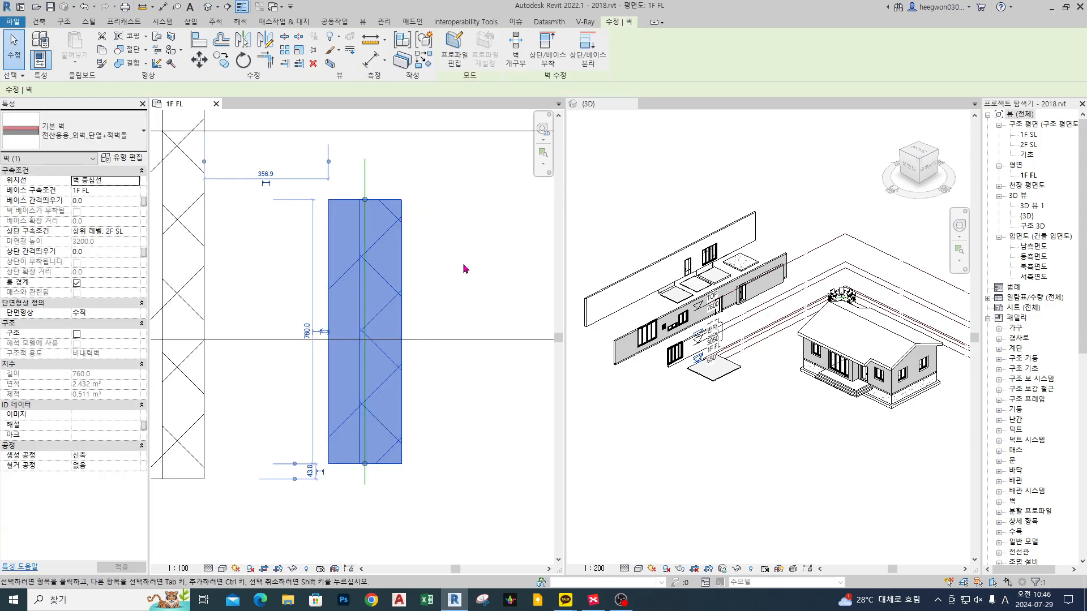
key("space")
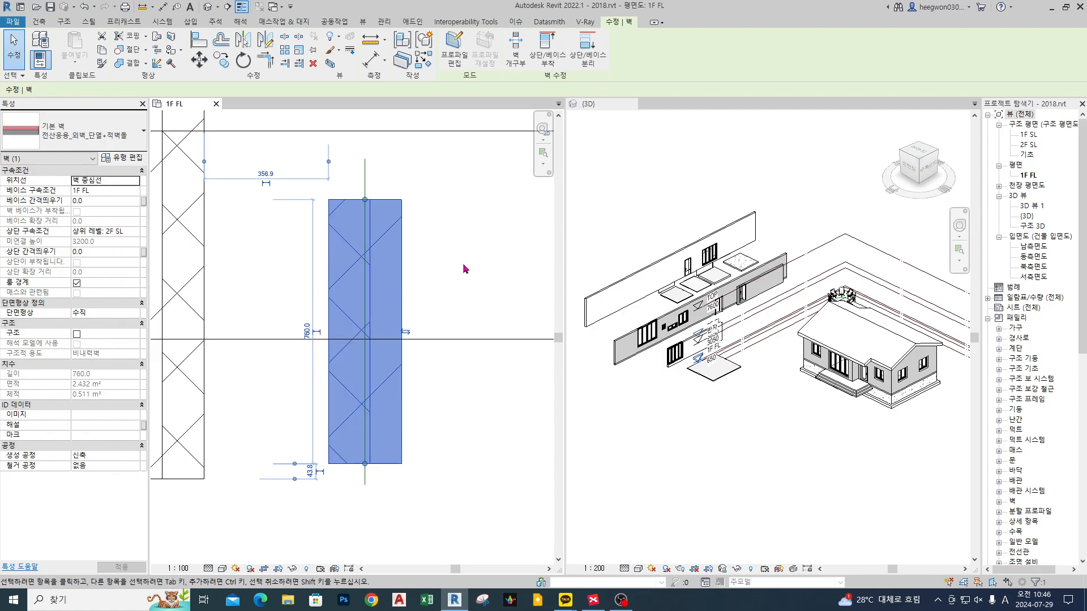
key("space")
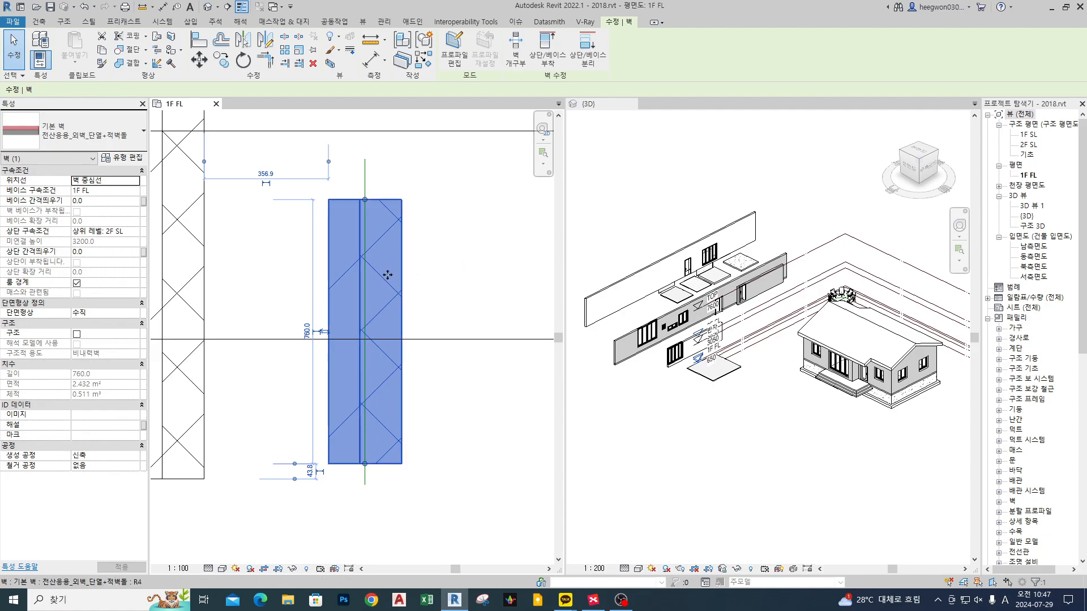
Delete the 760 mm wall and the reference plane on its centerline.
scroll(396, 270, "down", 3)
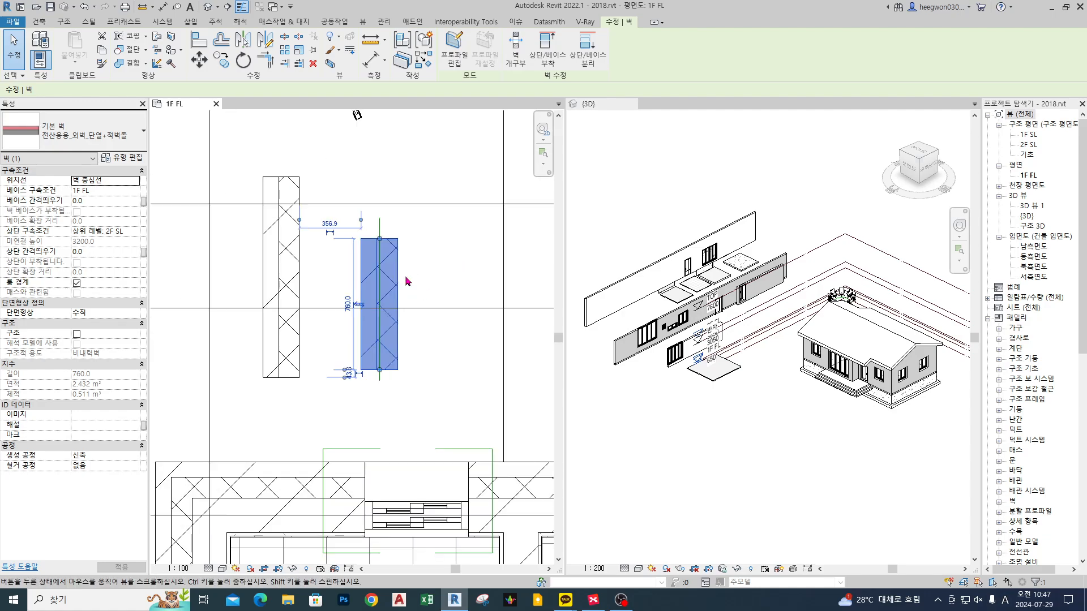
key("Delete")
left_click_drag(431, 254, 359, 274)
key("Delete")
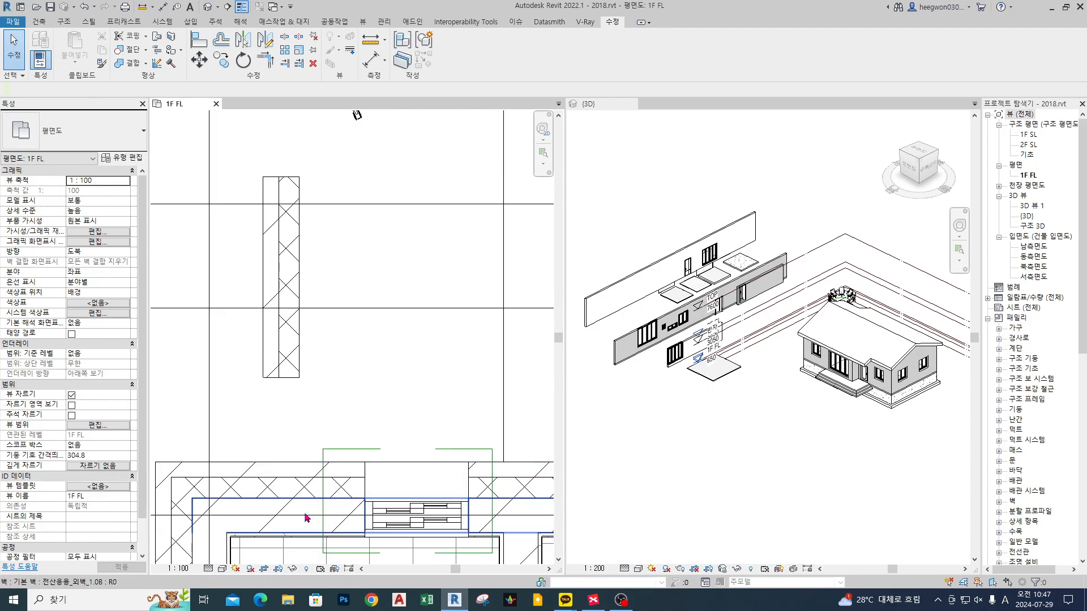
Draw a short vertical structural wall of the 전산응용_외벽_1.08 type beside the remaining hatched wall, matching the building's existing wall.
middle_click_drag(280, 517, 354, 437)
left_click(363, 435)
key("c")
key("s")
middle_click_drag(457, 250, 408, 374)
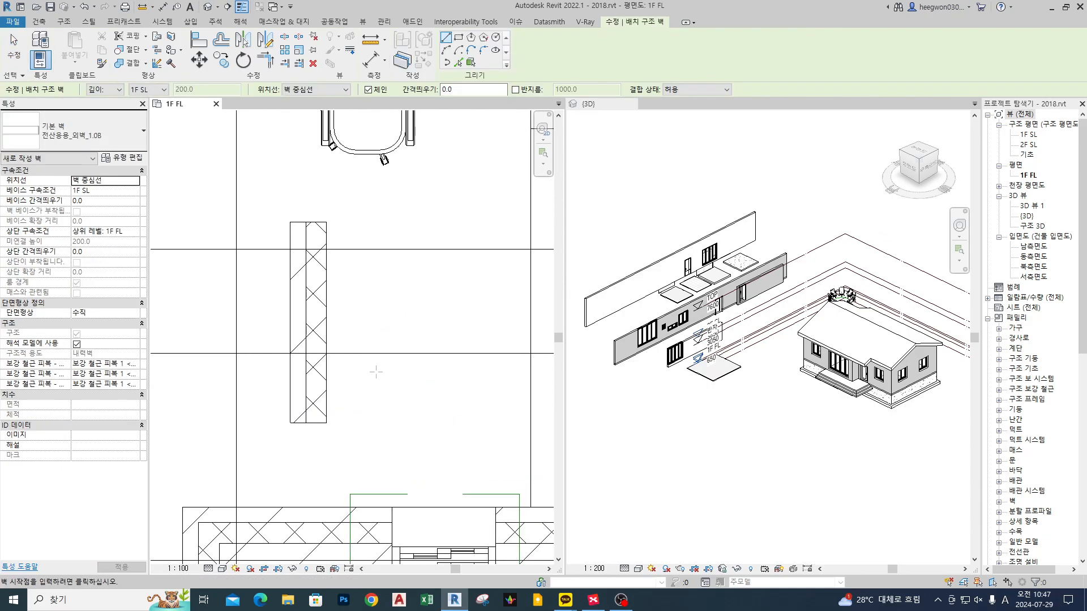
left_click(398, 437)
left_click(423, 205)
key("Escape")
key("Escape")
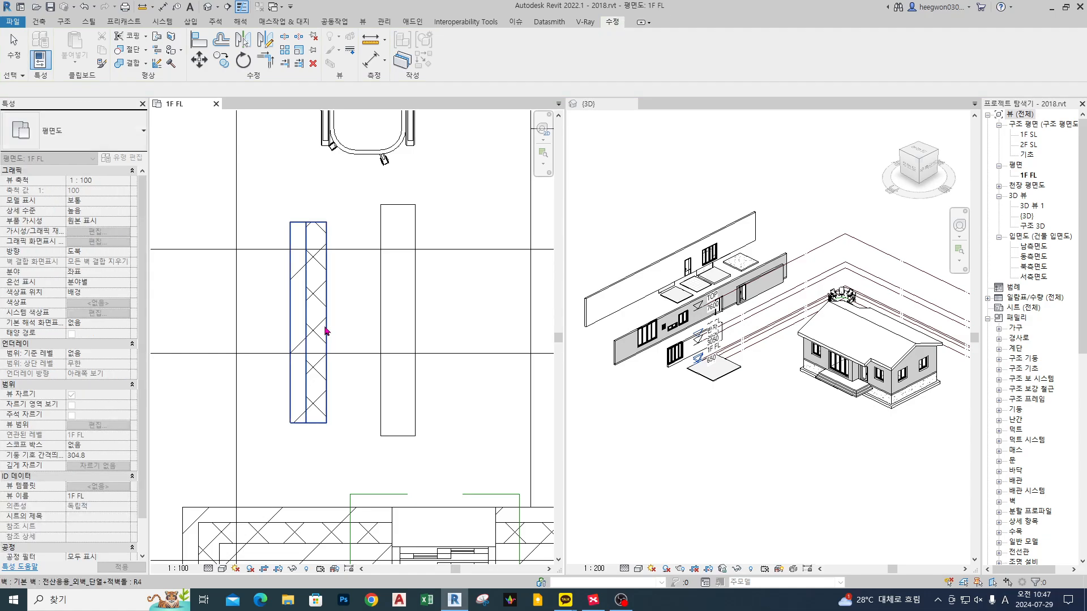
Draw a parallel vertical 전산응용_외벽_단열+적벽돌 wall about 1400 mm long on the far side of the plain structural wall.
left_click(327, 332)
key("c")
key("s")
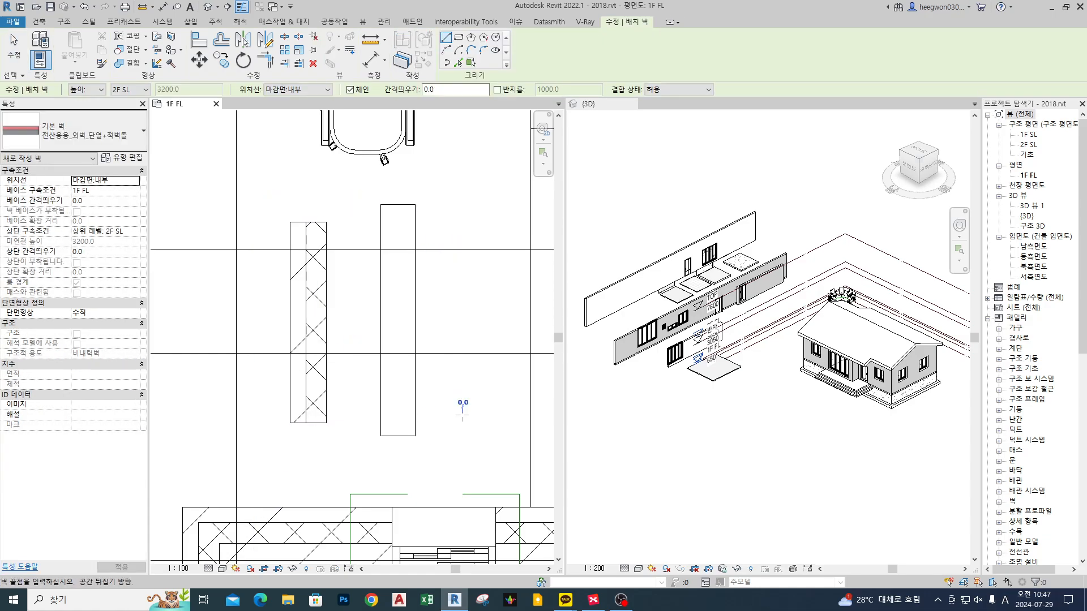
left_click(462, 440)
left_click(463, 198)
key("Escape")
key("Escape")
Flip the 1400 mm wall and align its interior face with the nearest face of the plain structural wall.
left_click(461, 254)
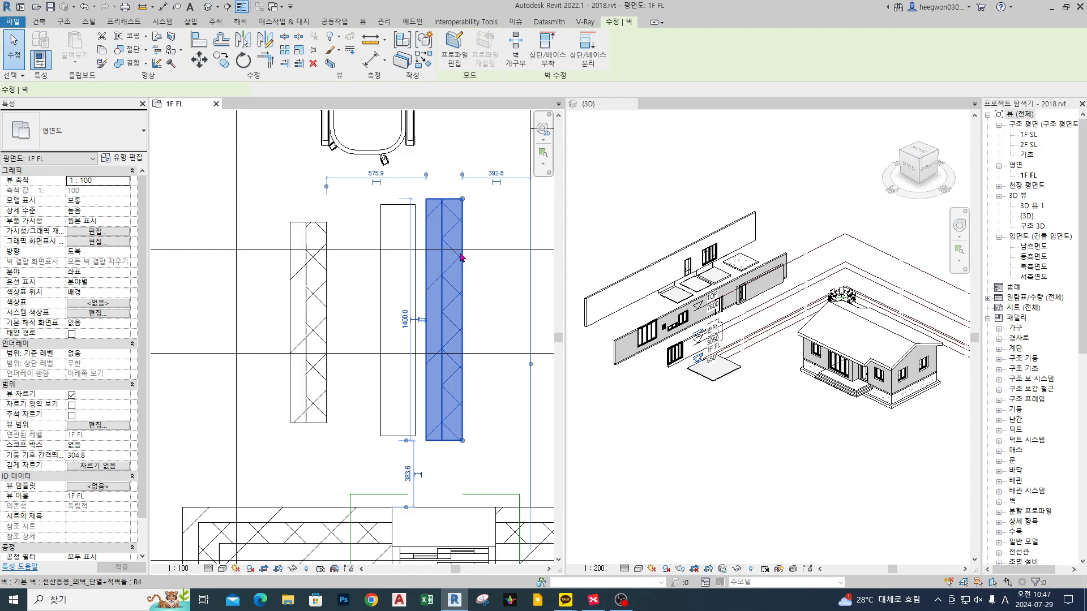
key("space")
left_click(508, 312)
key("a")
key("l")
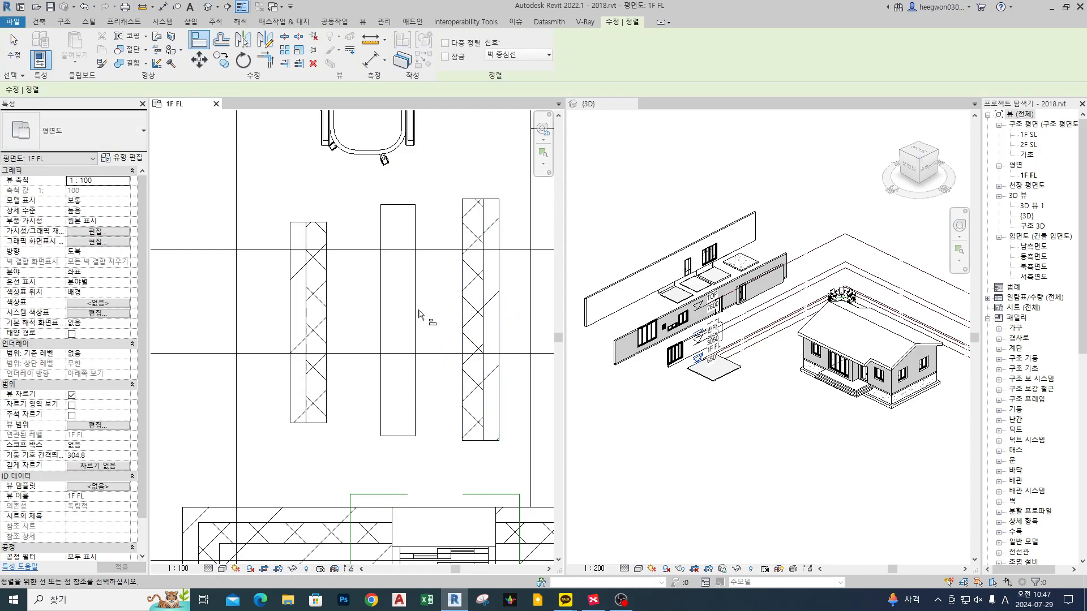
left_click(416, 316)
left_click(462, 317)
key("Escape")
Set the 1400 mm wall's location line to 벽 중심선 and reselect the wall to check its end points.
left_click(419, 214)
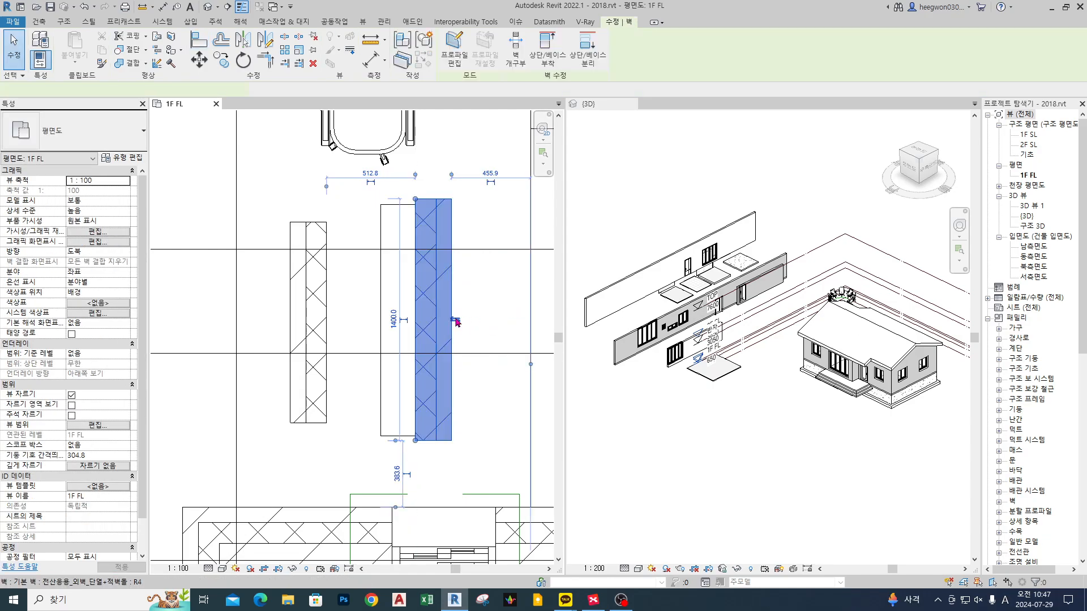
left_click(134, 181)
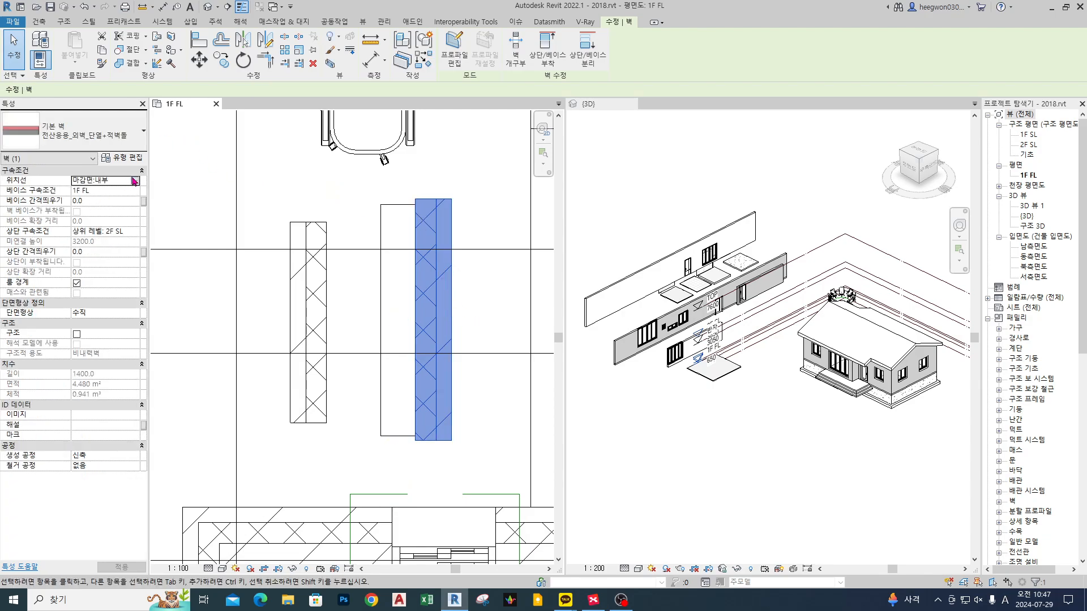
left_click(135, 181)
left_click(115, 195)
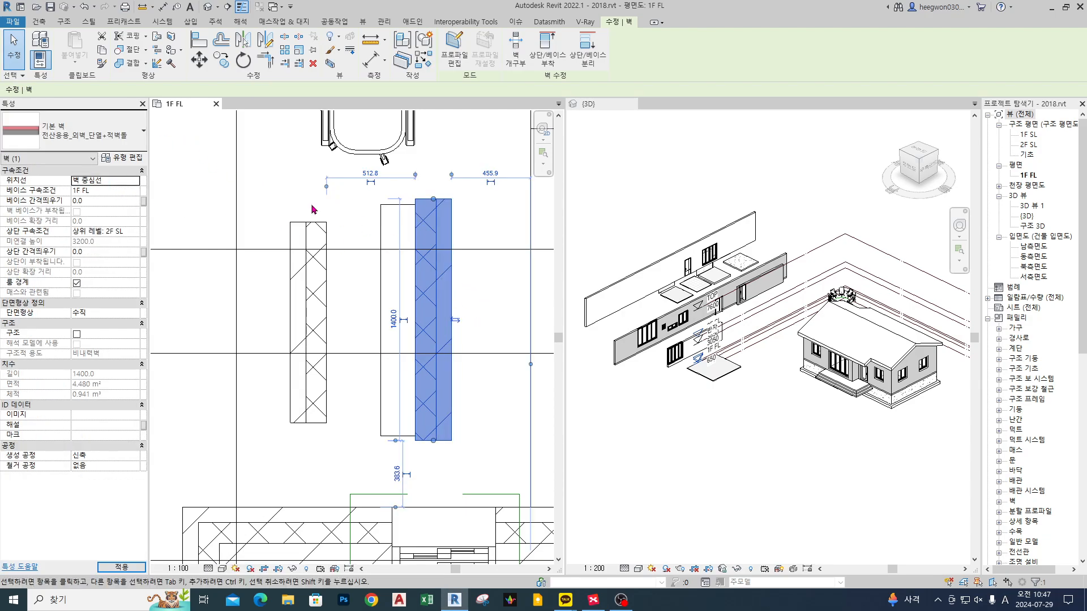
left_click(502, 278)
left_click(447, 221)
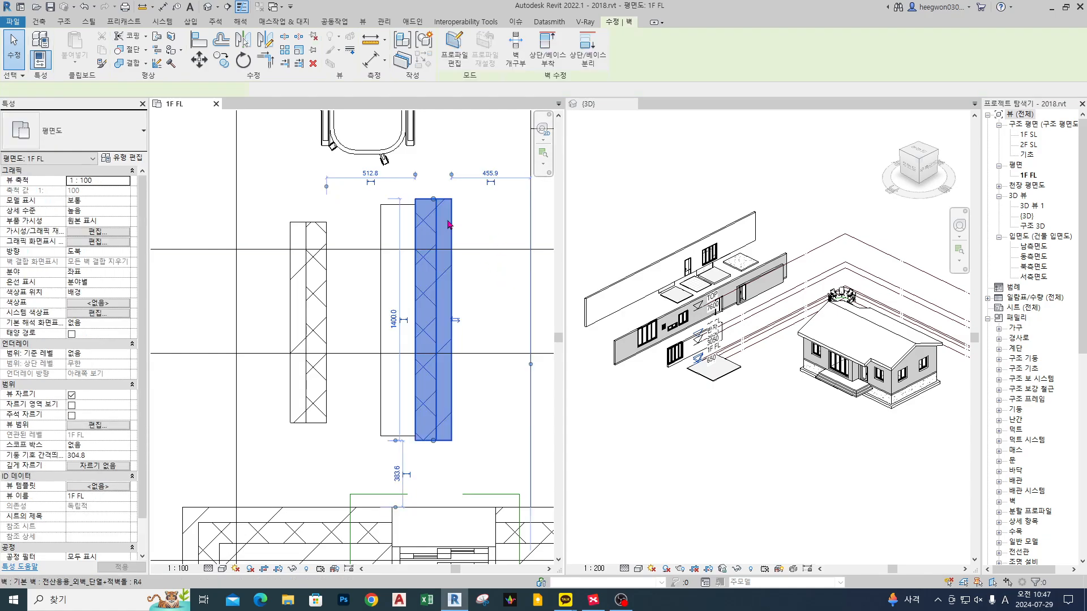
Set the 1400 mm wall's location line to 마감면:내부.
scroll(448, 222, "up", 2)
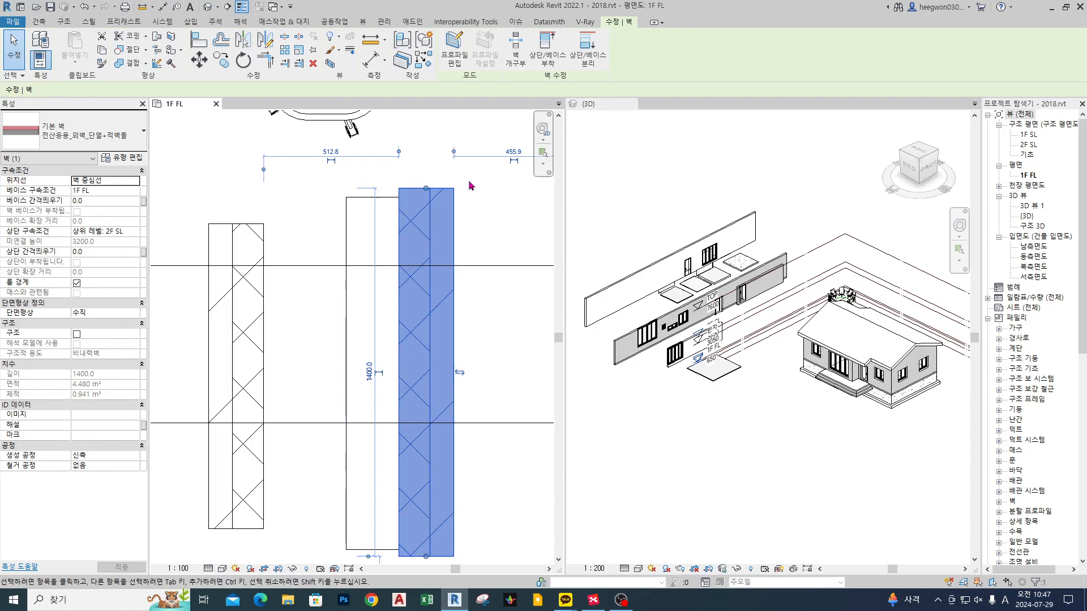
left_click(134, 181)
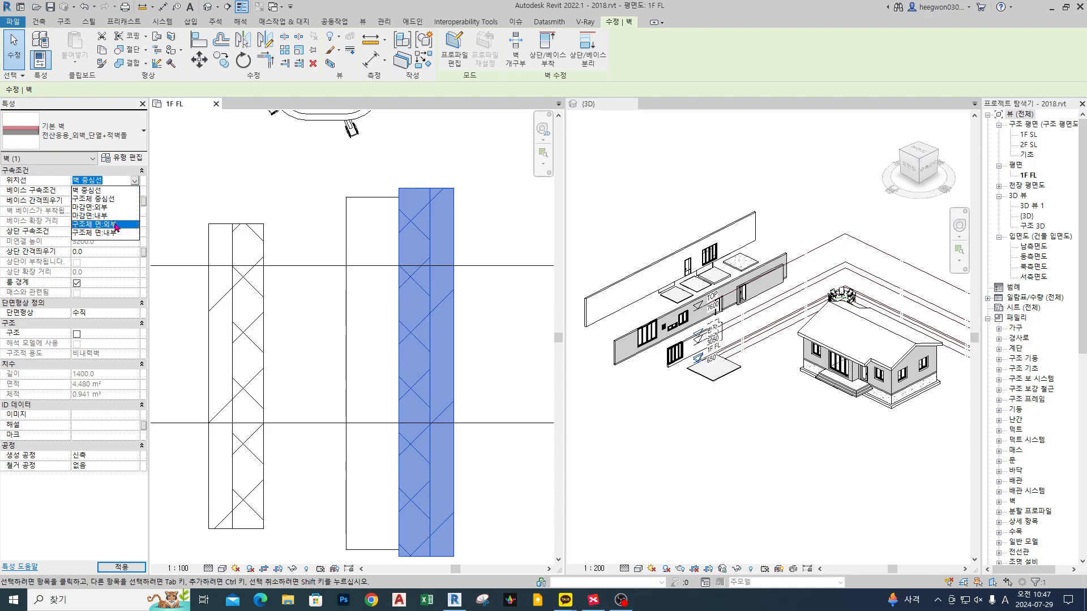
left_click(118, 216)
Set the EPS 단열재 layer of the 전산응용_외벽_단열+적벽돌 wall type to 150 mm thick and apply the type change.
left_click(135, 158)
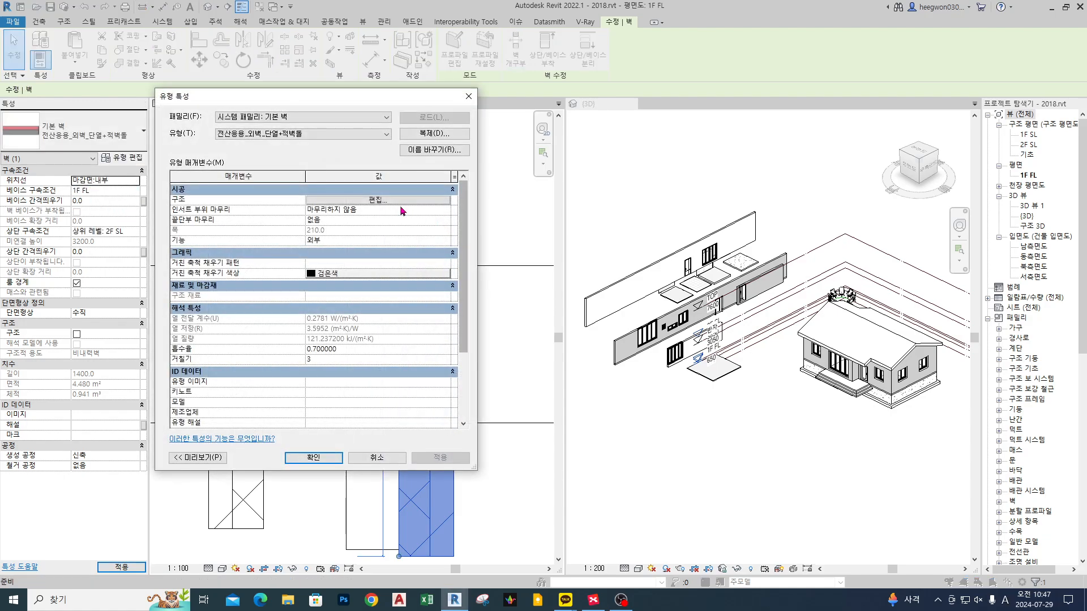
left_click(371, 202)
left_click(346, 218)
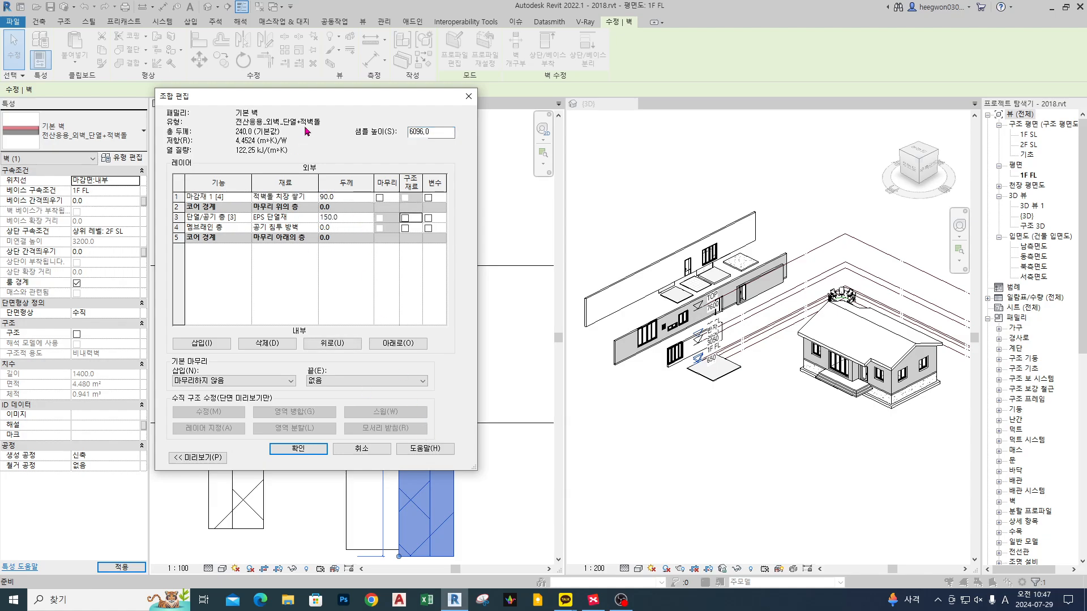
left_click_drag(317, 97, 732, 89)
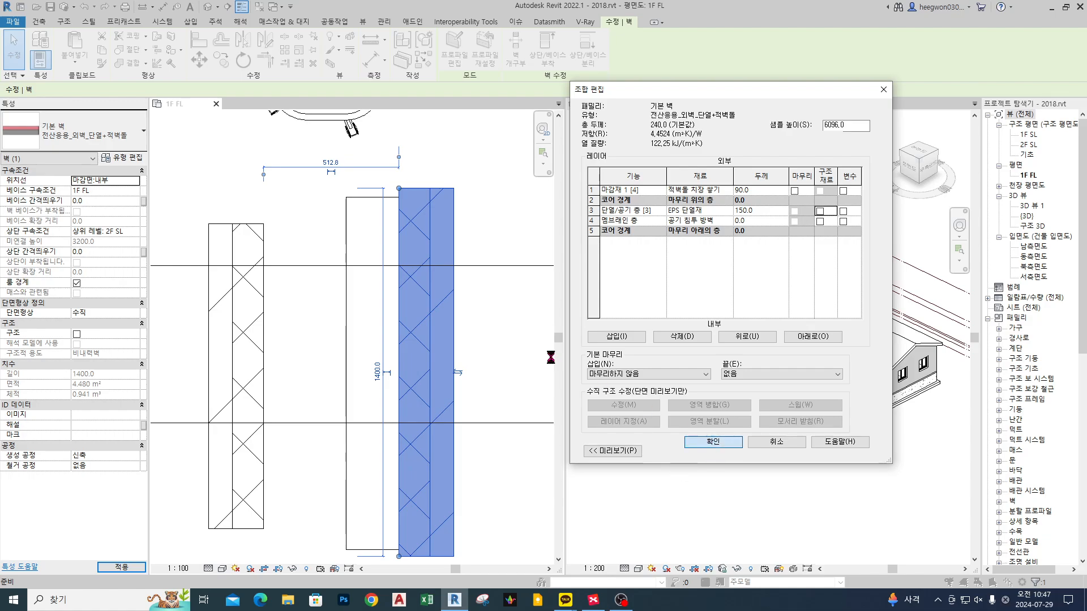
mouse_move(407, 288)
left_mouse_down()
mouse_move(508, 289)
mouse_move(480, 312)
left_mouse_up()
key("Escape")
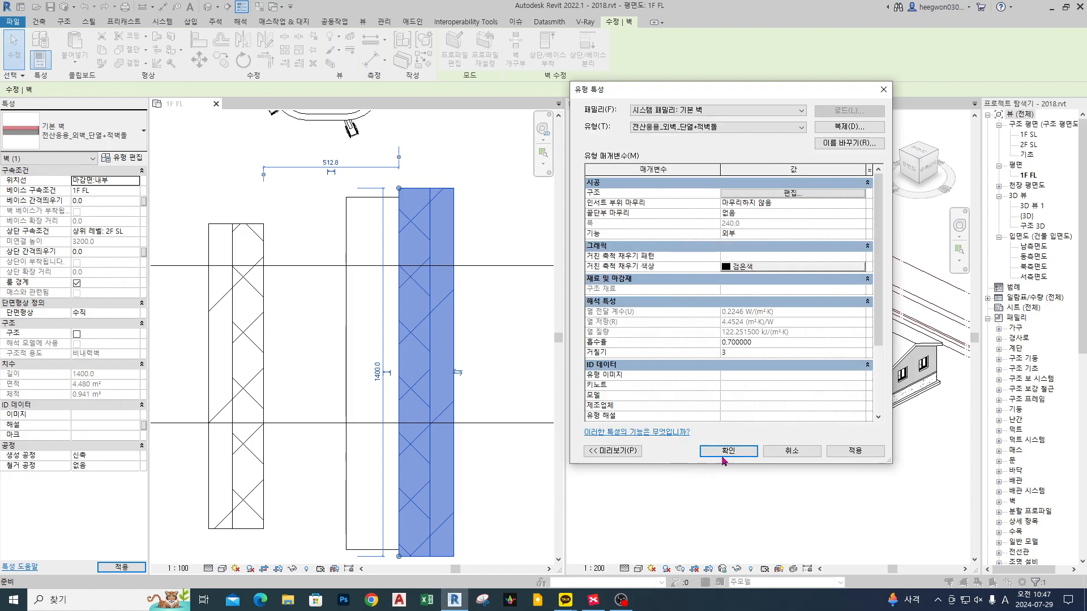
left_click(856, 452)
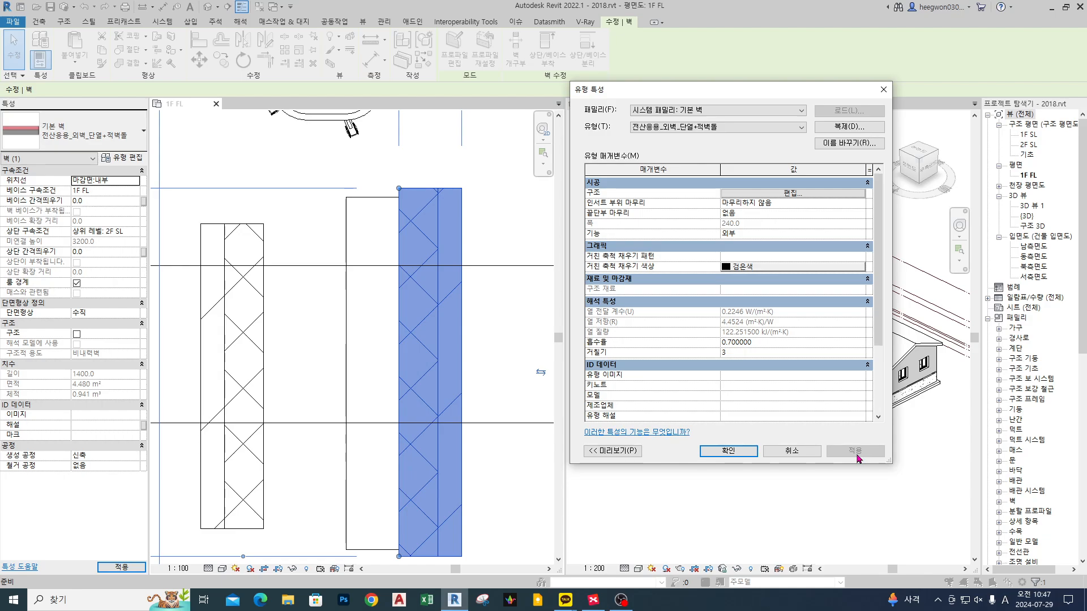
left_click(728, 451)
Set the 1400 mm wall's location line to 벽 중심선 and flip the wall about its centreline.
left_click(502, 335)
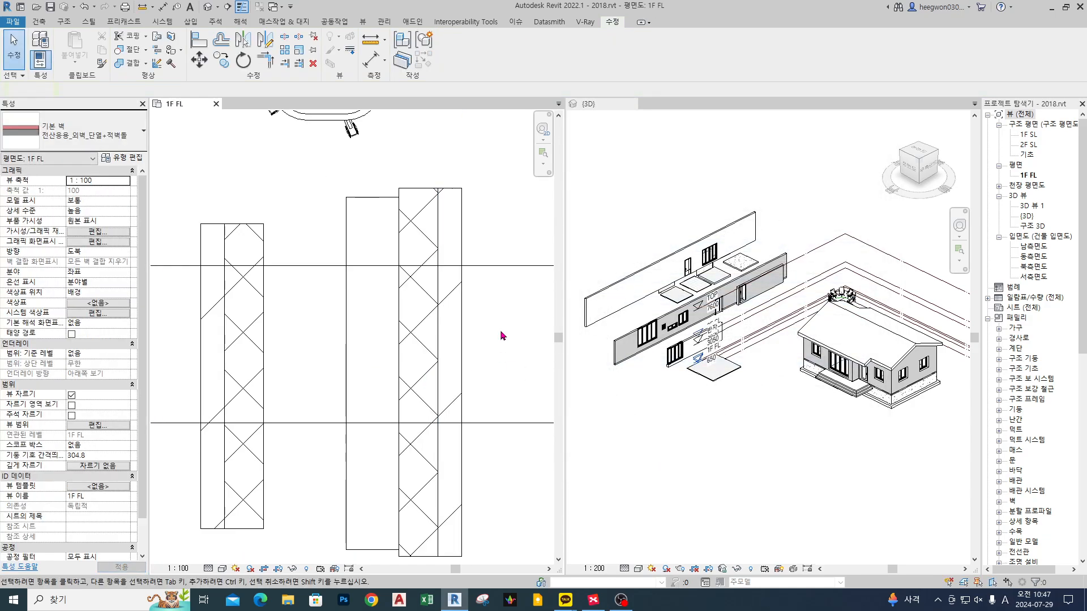
left_click(459, 324)
left_click(99, 180)
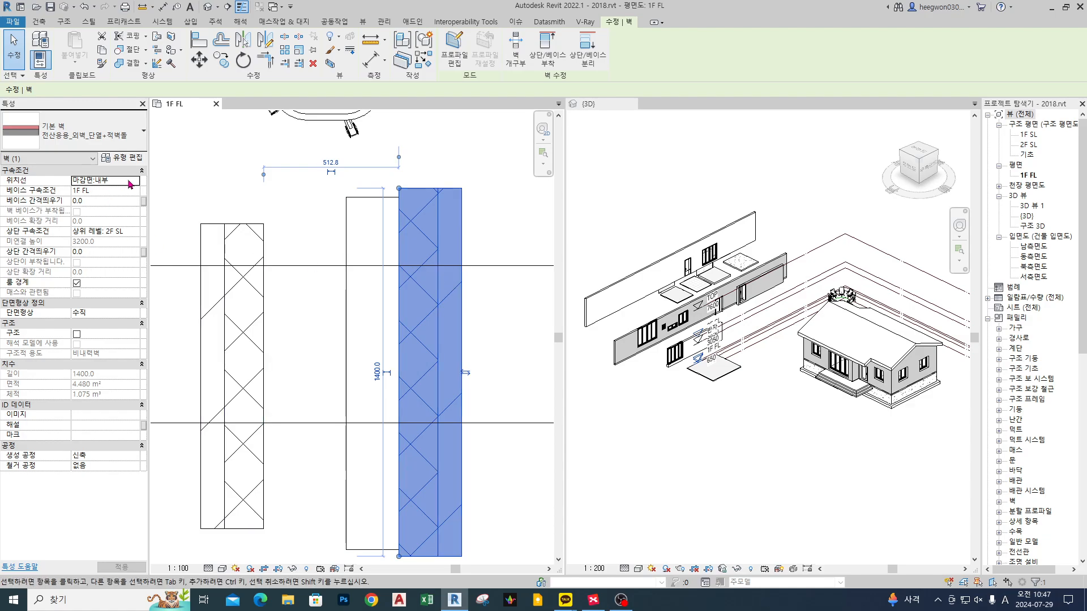
left_click(134, 180)
left_click(114, 192)
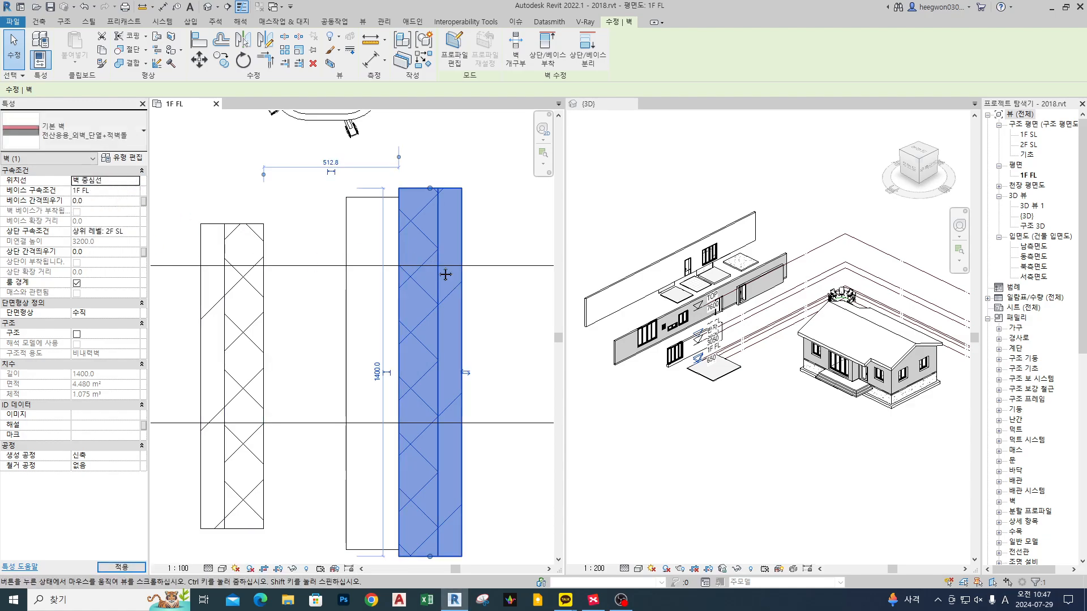
left_click(500, 343)
left_click(444, 347)
Set the 1400 mm wall's location line to 마감면:내부, reselect the wall to check its end points, and flip it back and forth.
left_click(114, 180)
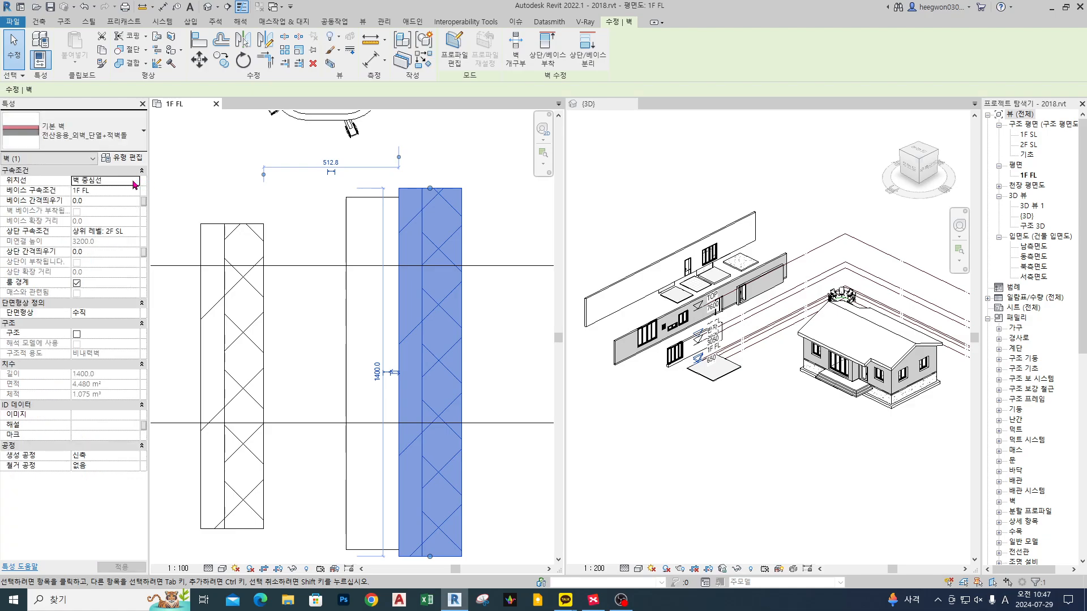
left_click(134, 180)
left_click(104, 208)
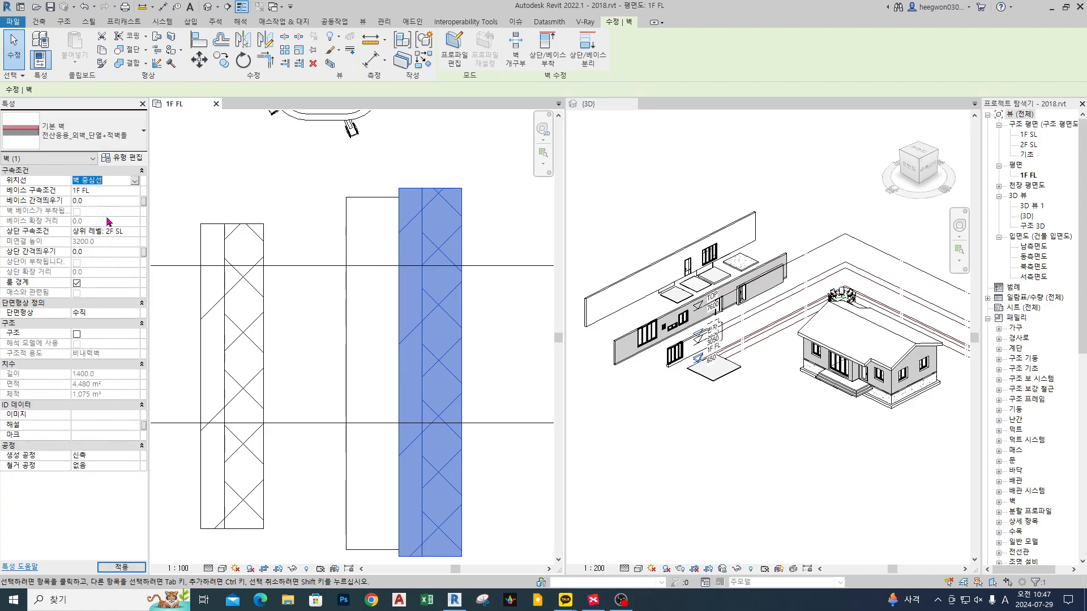
left_click(509, 235)
left_click(448, 238)
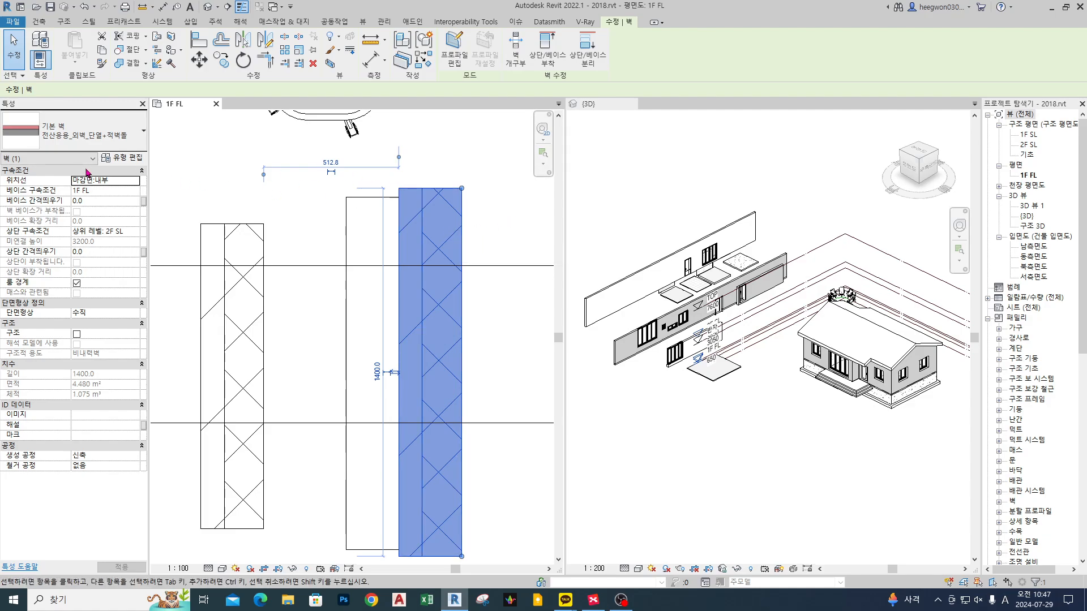
left_click_drag(464, 173, 462, 312)
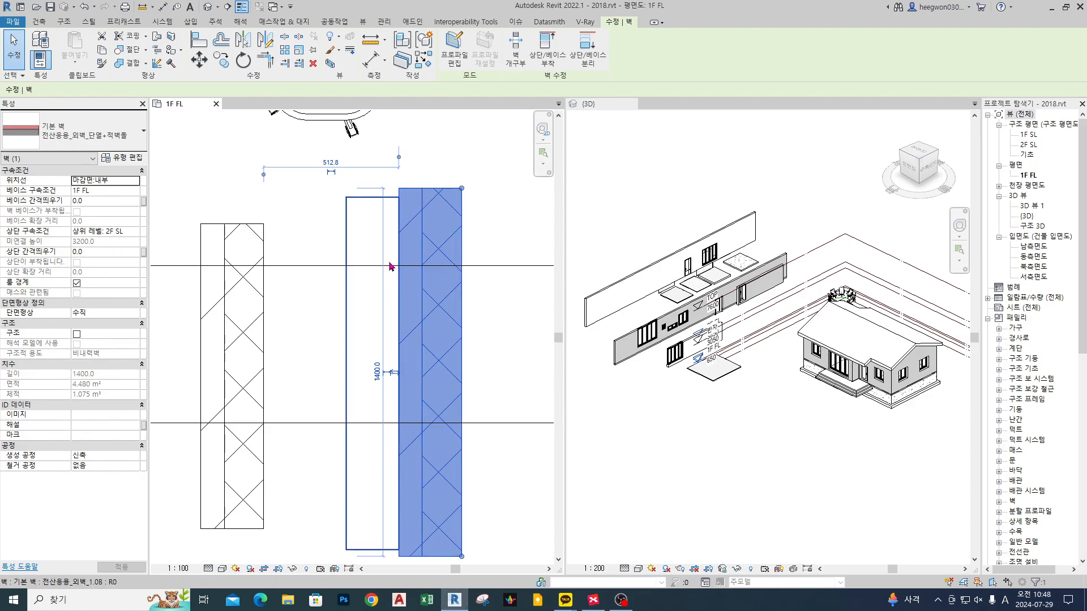
key("space")
key("space")
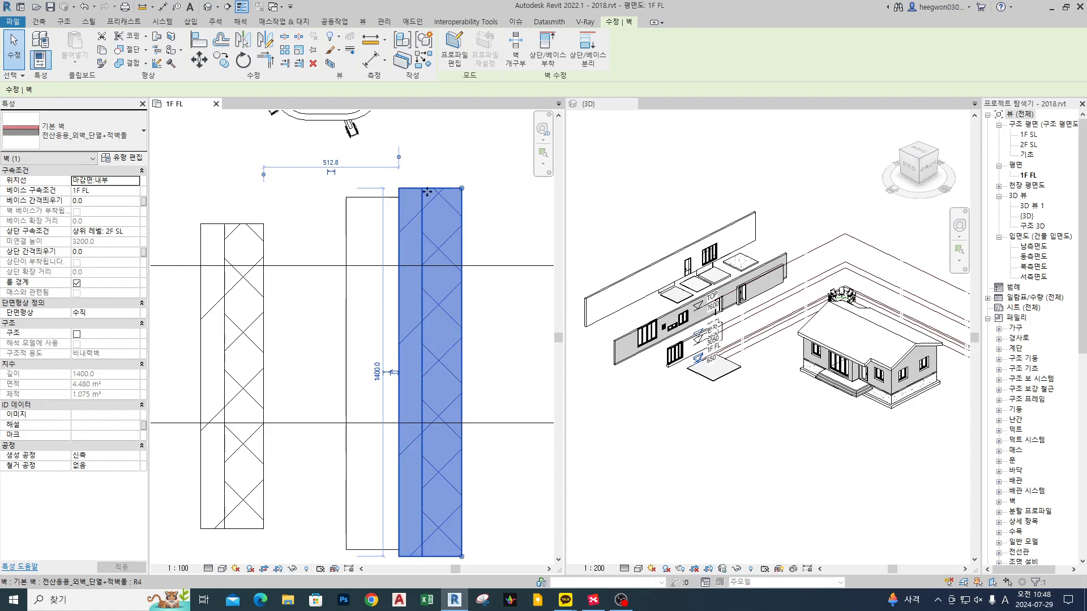
Switch the 1400 mm wall's location line to 벽 중심선 and flip the wall in place.
left_click(105, 180)
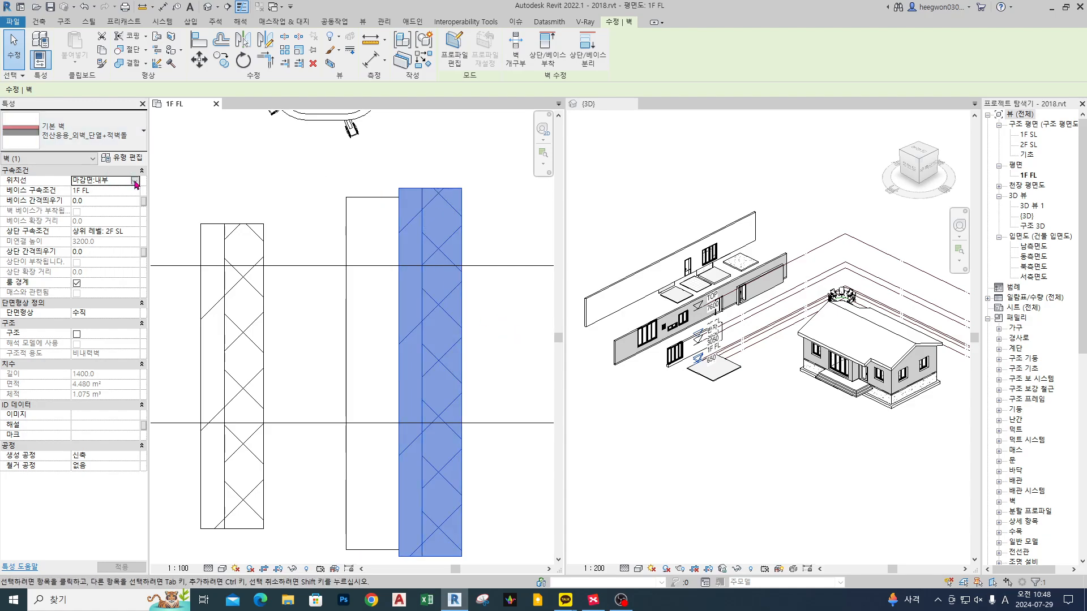
left_click(134, 180)
left_click(99, 190)
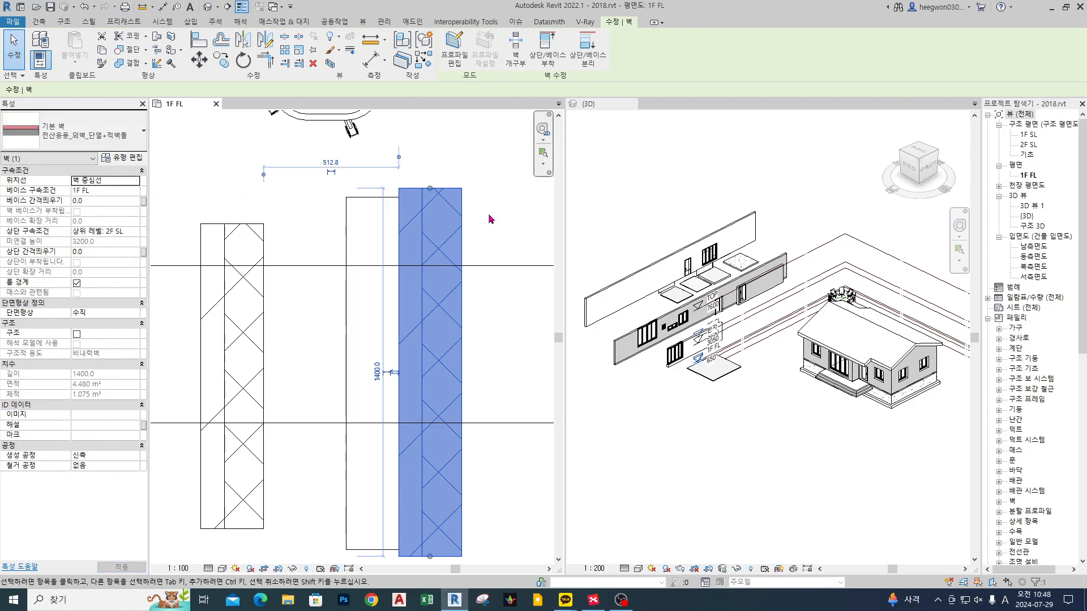
key("space")
Return the 1400 mm wall's location line to 마감면:내부 and deselect the wall.
left_click(134, 180)
left_click(134, 180)
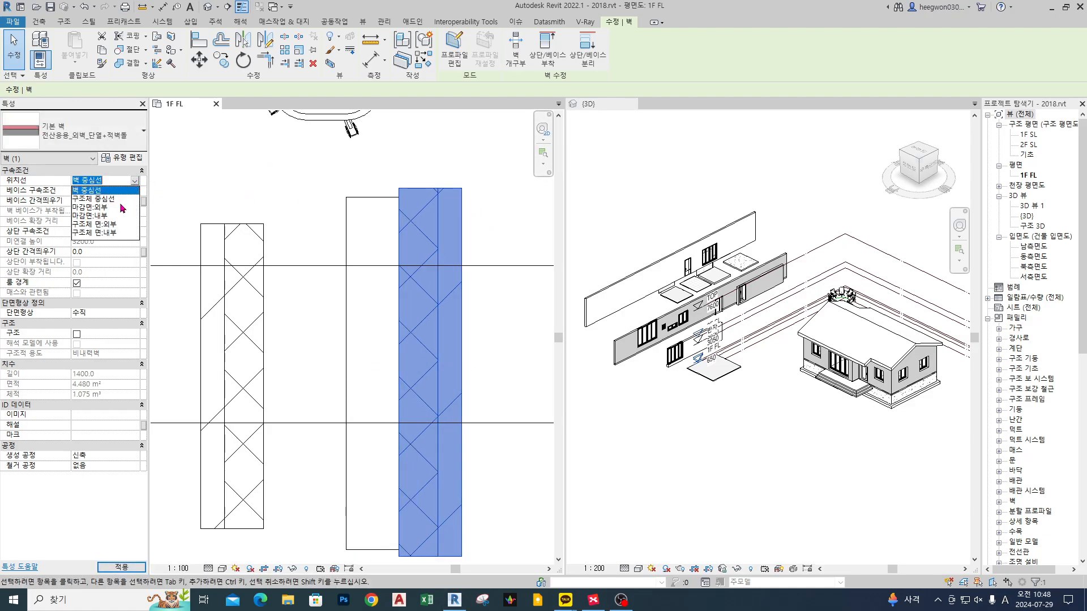
left_click(99, 220)
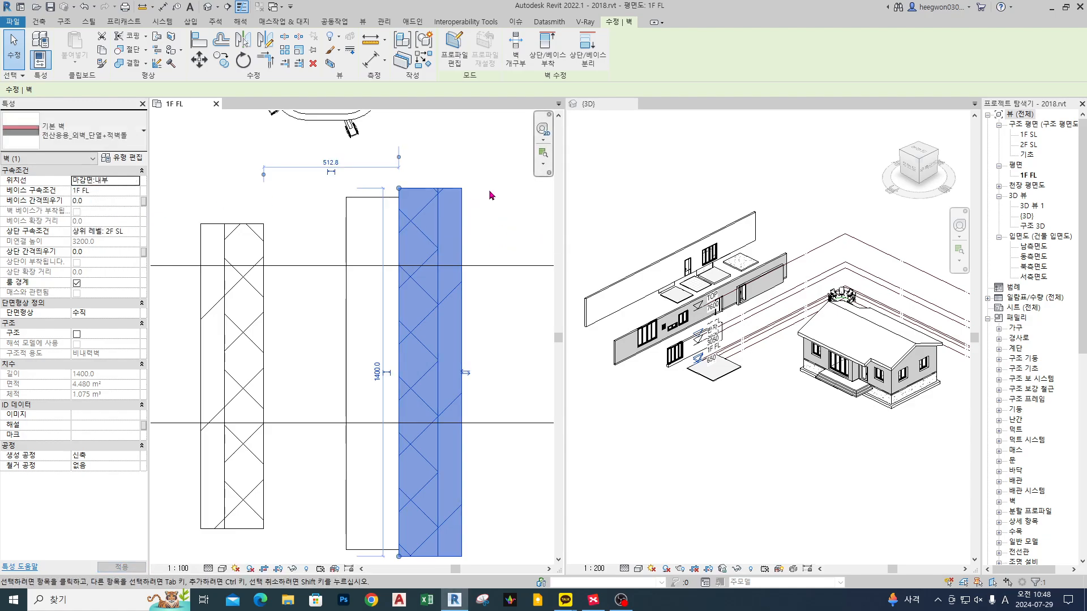
left_click(510, 214)
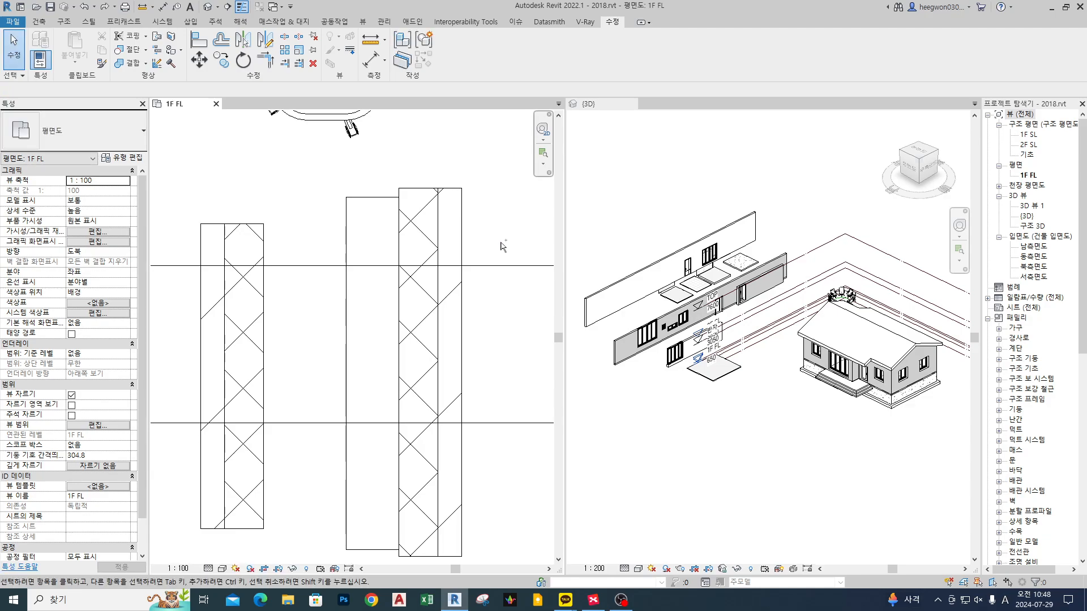
Undo the latest location line changes and flips of the 1400 mm wall.
key("ctrl+z")
key("ctrl+z")
key("ctrl+z")
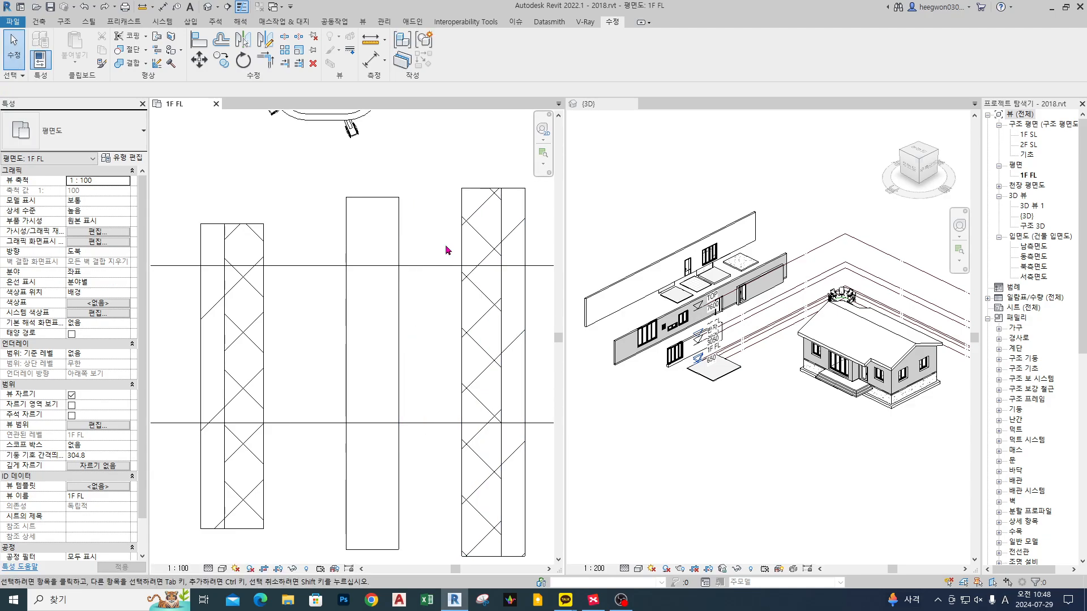